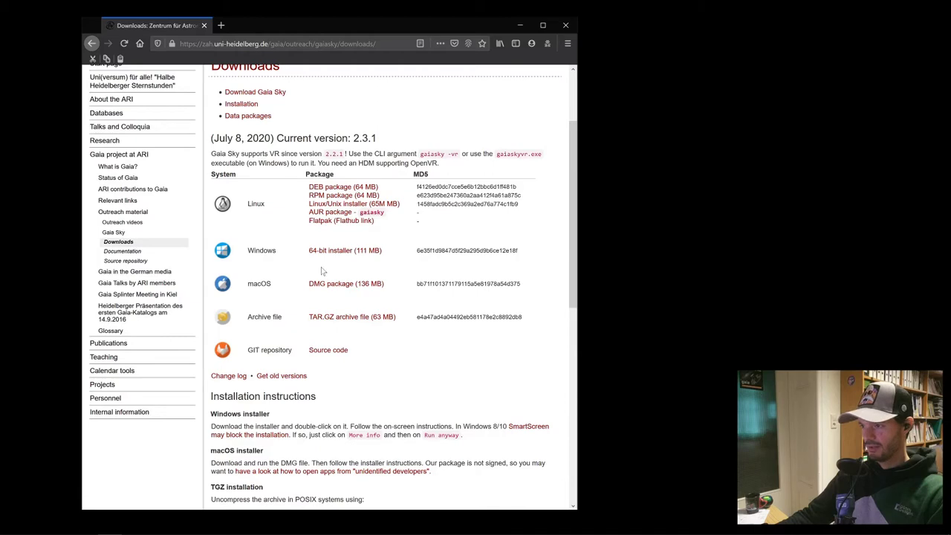
- Download the 64-bit Windows installer of Gaia Sky and save it to the Desktop
{"action": "left_click", "coordinate": [334, 252]}
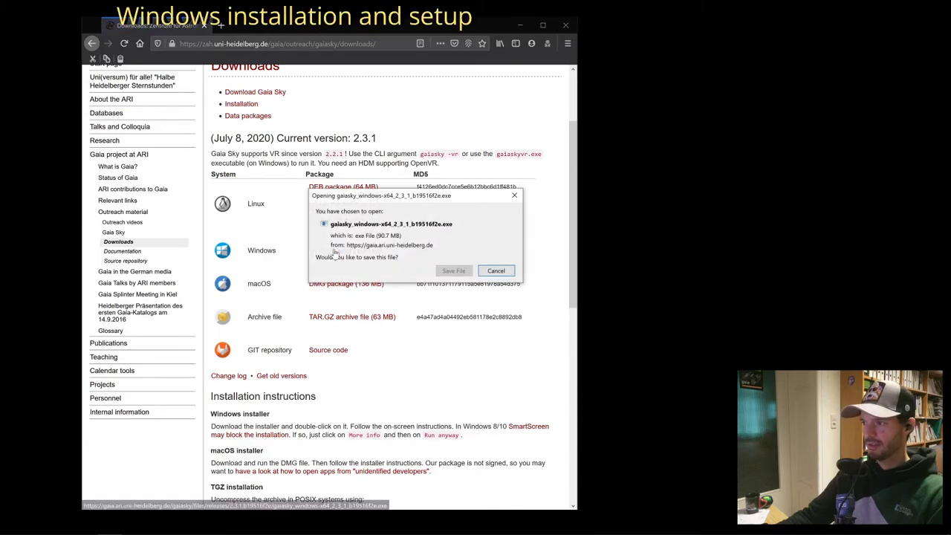
{"action": "left_click", "coordinate": [453, 271]}
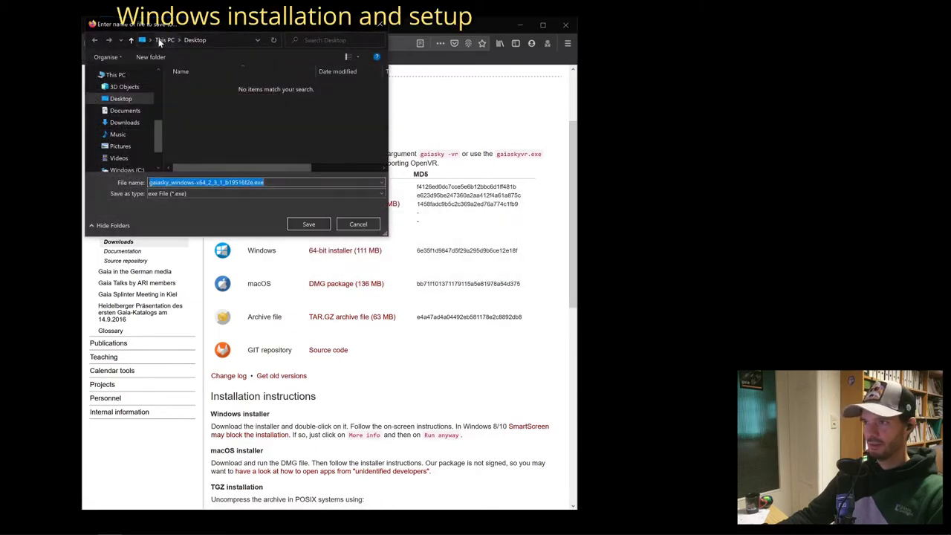
{"action": "left_click", "coordinate": [309, 225]}
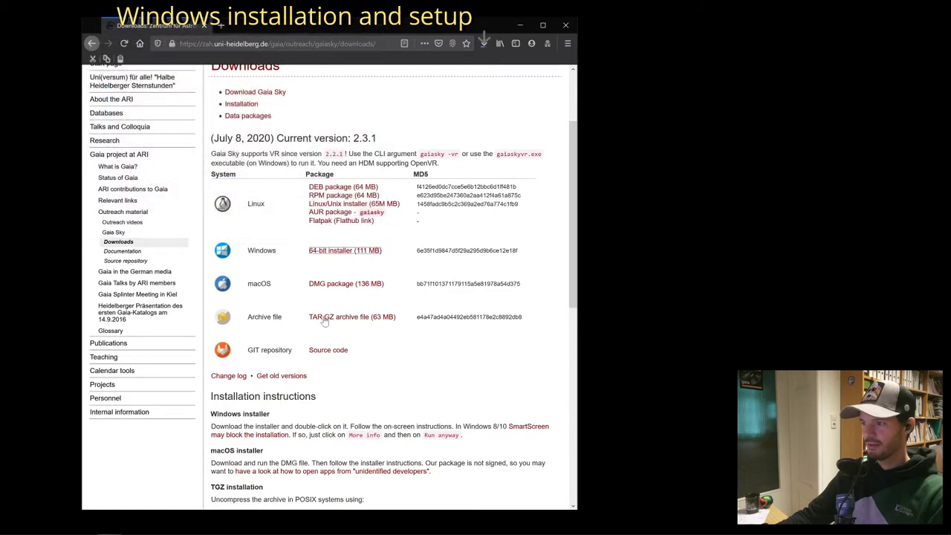
- Download the TAR.GZ archive file of Gaia Sky to the Desktop and close the browser
{"action": "left_click", "coordinate": [321, 318]}
{"action": "left_click", "coordinate": [453, 330]}
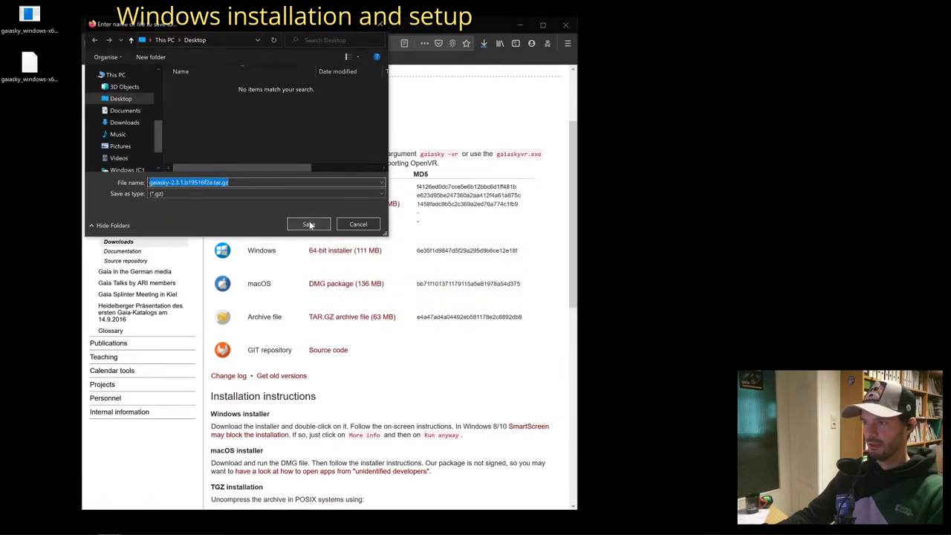
{"action": "left_click", "coordinate": [309, 225]}
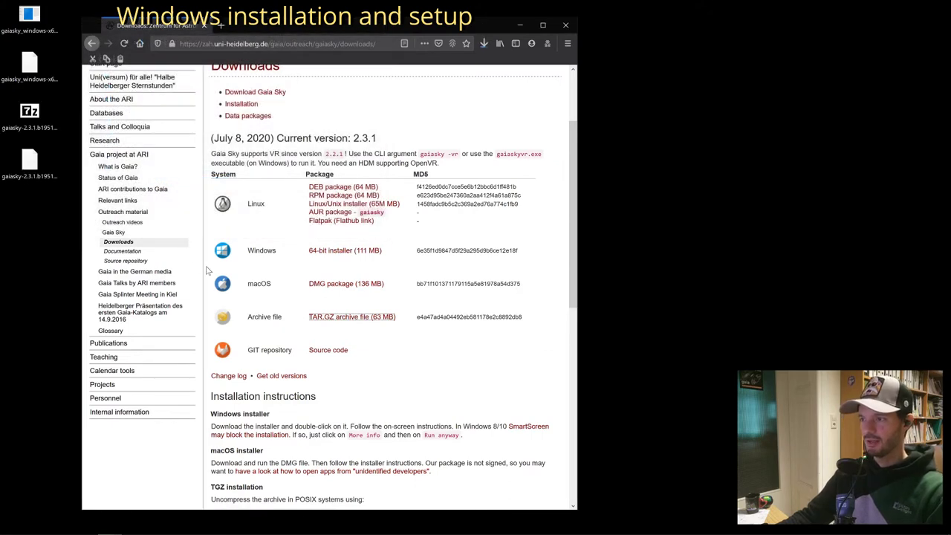
{"action": "left_click", "coordinate": [565, 25]}
- Run the downloaded Gaia Sky Windows installer from the desktop and proceed past its welcome page
{"action": "left_click_drag", "start_coordinate": [39, 167], "coordinate": [39, 117]}
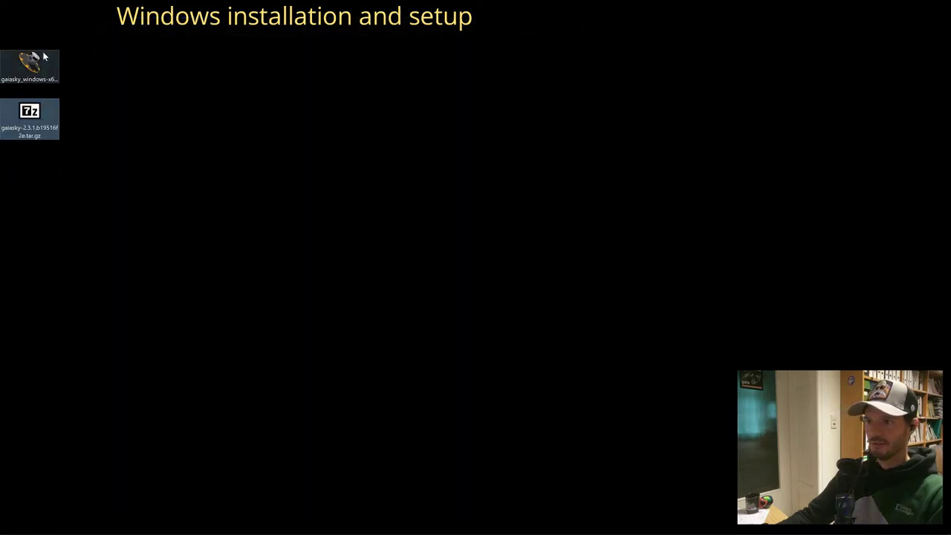
{"action": "left_click_drag", "start_coordinate": [114, 28], "coordinate": [87, 151]}
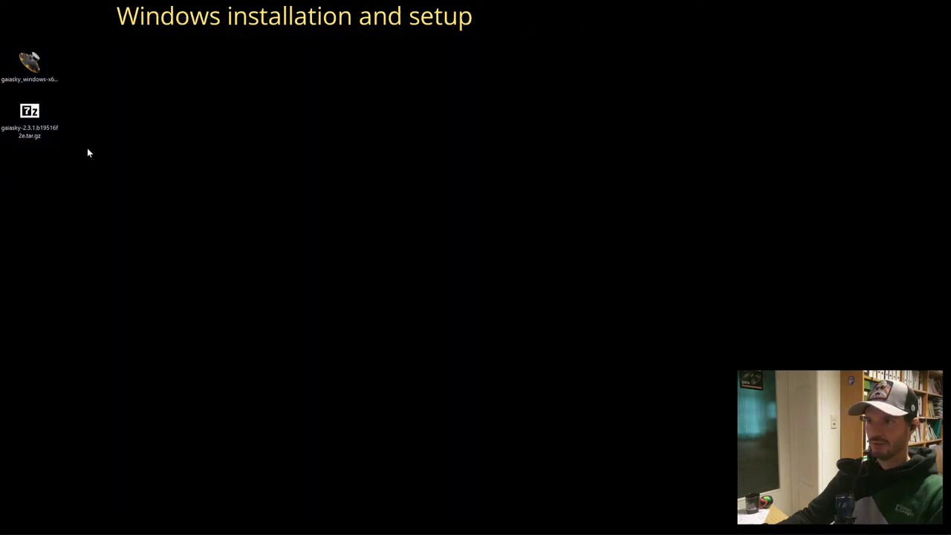
{"action": "left_click", "coordinate": [33, 63]}
{"action": "mouse_move", "coordinate": [34, 62]}
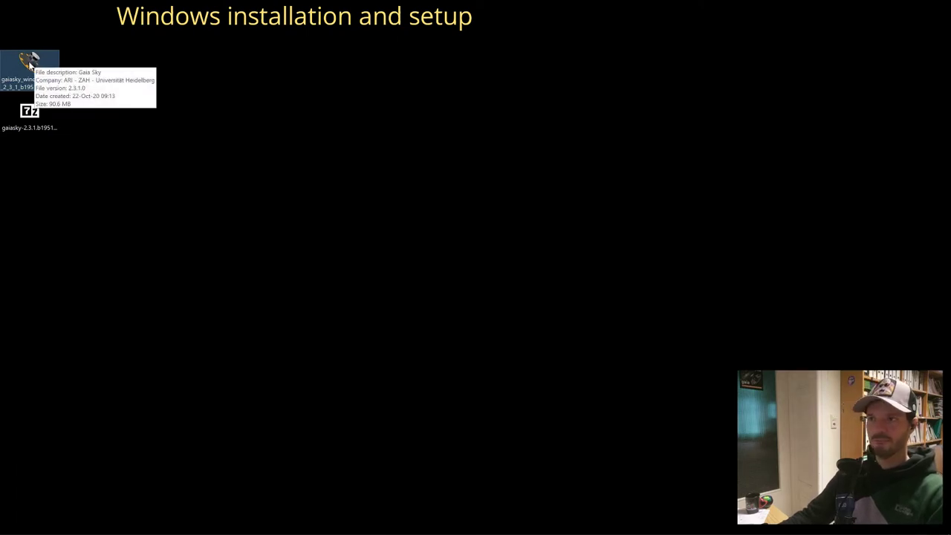
{"action": "double_click", "coordinate": [30, 65]}
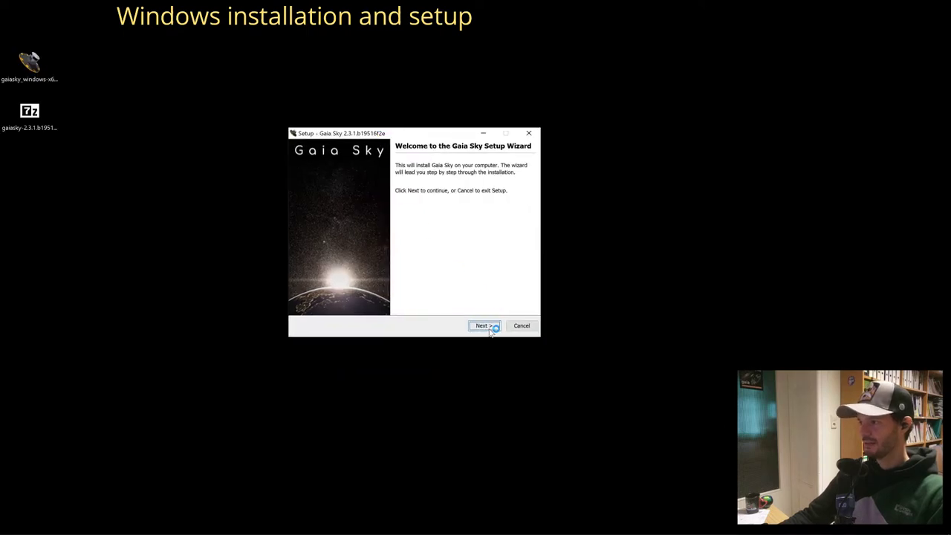
{"action": "left_click", "coordinate": [483, 326]}
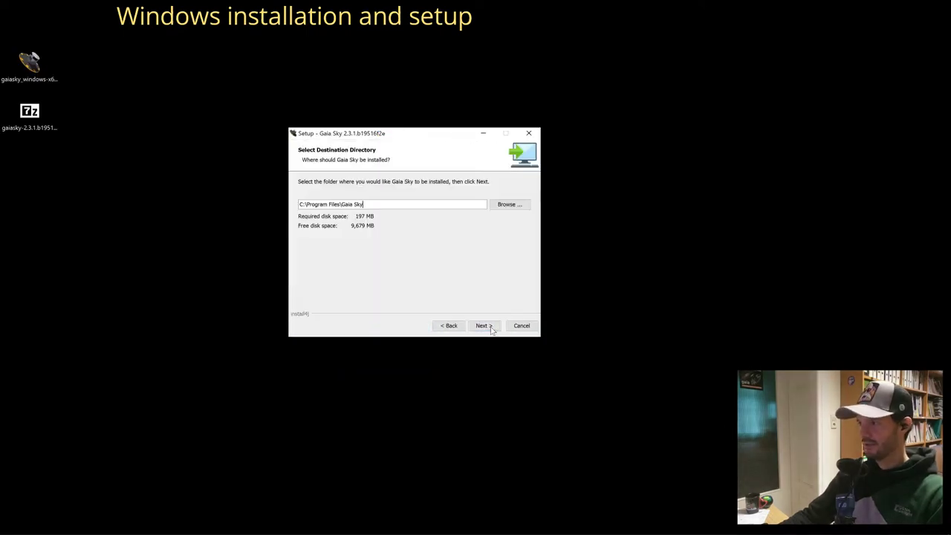
- Create a folder named TEST on the Daten (D:) drive and choose it as the installation destination
{"action": "left_click", "coordinate": [499, 206]}
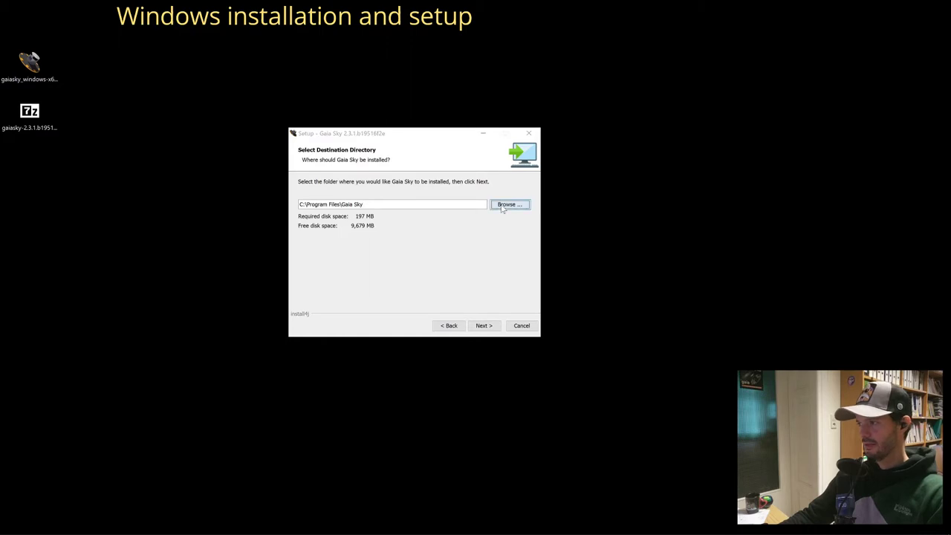
{"action": "scroll", "coordinate": [366, 274], "scroll_direction": "up", "scroll_amount": 3}
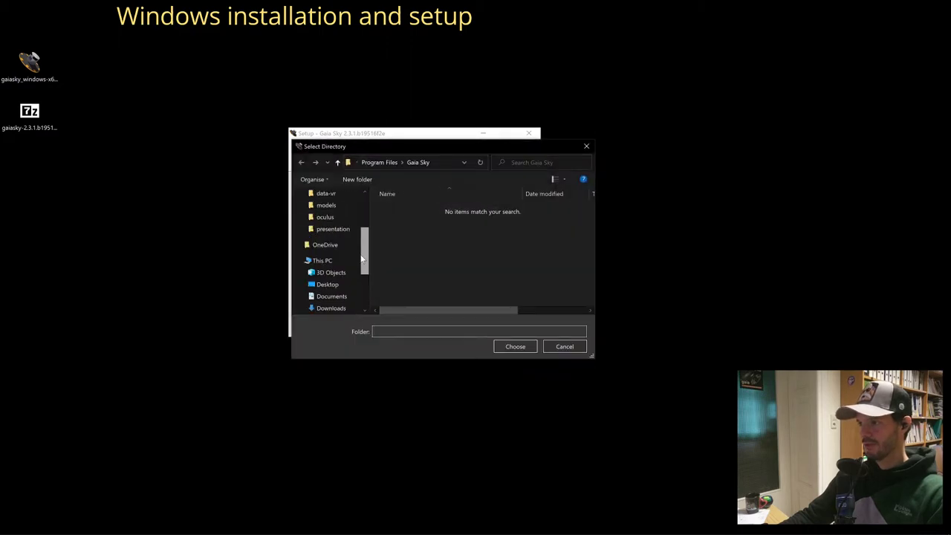
{"action": "scroll", "coordinate": [366, 273], "scroll_direction": "down", "scroll_amount": 3}
{"action": "left_click", "coordinate": [329, 290]}
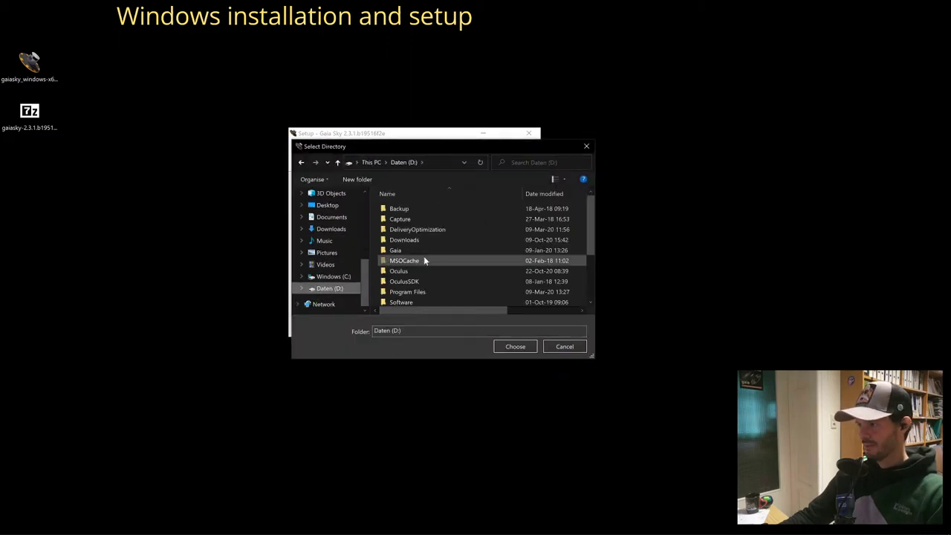
{"action": "scroll", "coordinate": [425, 255], "scroll_direction": "down", "scroll_amount": 3}
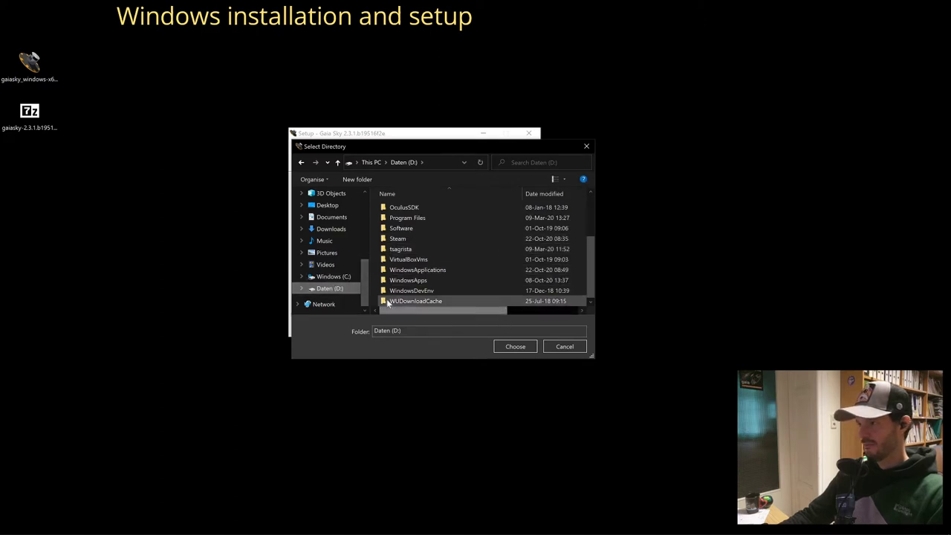
{"action": "left_click", "coordinate": [358, 179]}
{"action": "type", "text": "TEST"}
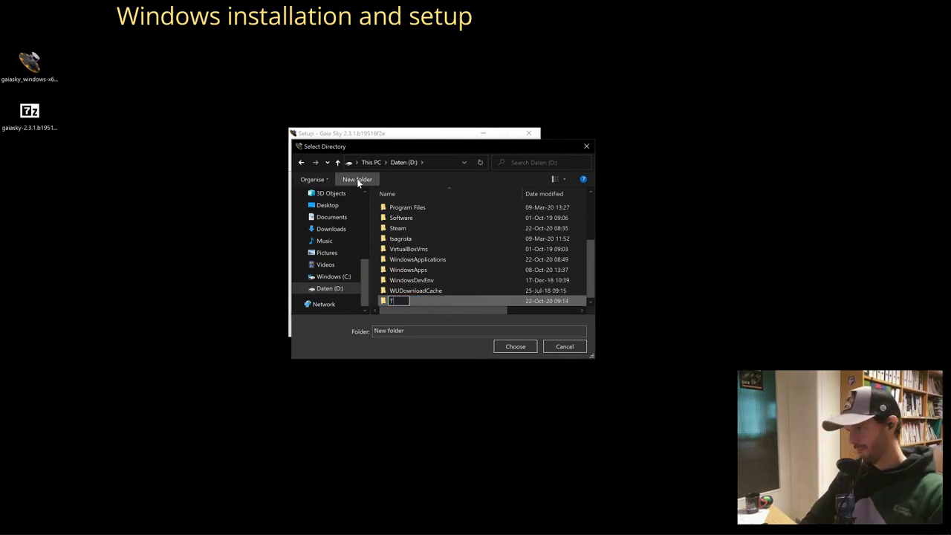
{"action": "key", "text": "Return"}
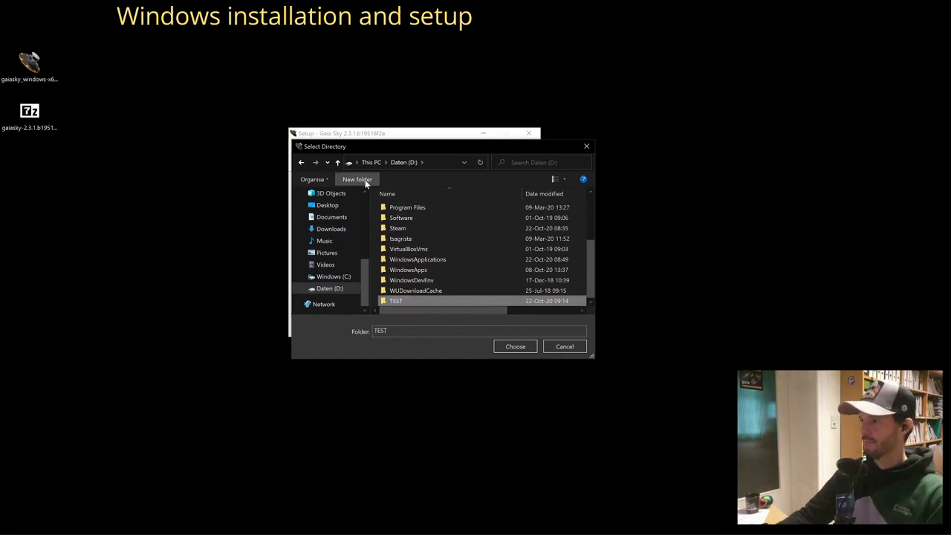
{"action": "double_click", "coordinate": [406, 298]}
{"action": "left_click", "coordinate": [516, 347]}
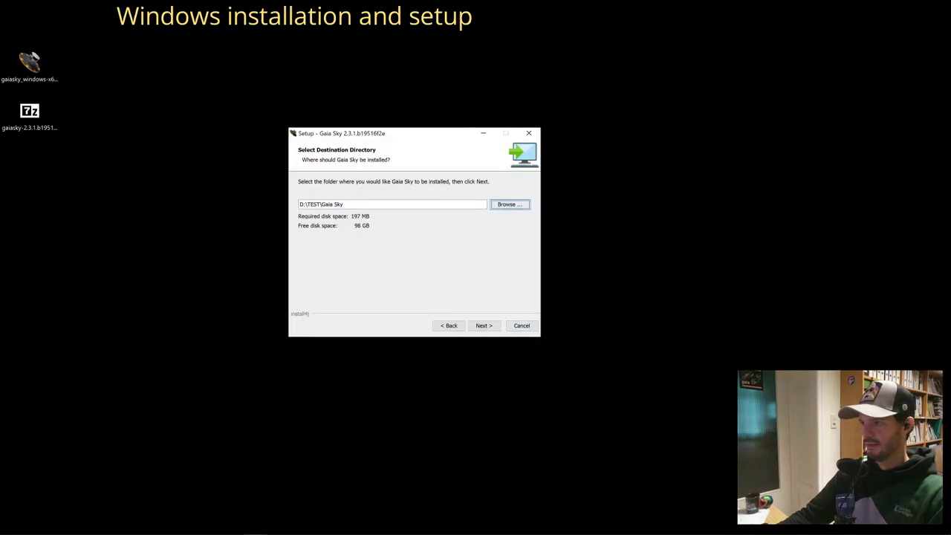
- Install Gaia Sky to D:\TEST\Gaia Sky with the default Start Menu folder and shortcuts, and finish the setup wizard
{"action": "left_click", "coordinate": [484, 326]}
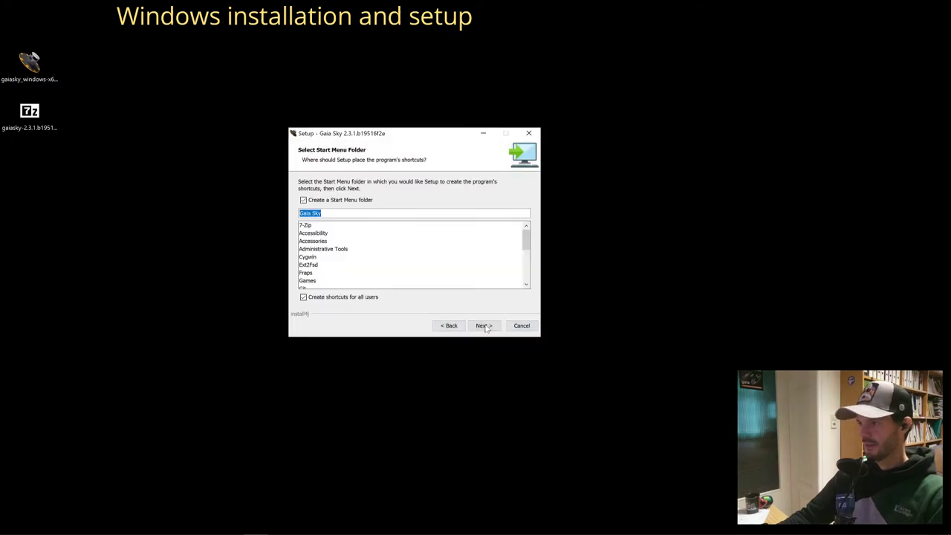
{"action": "left_click", "coordinate": [485, 326]}
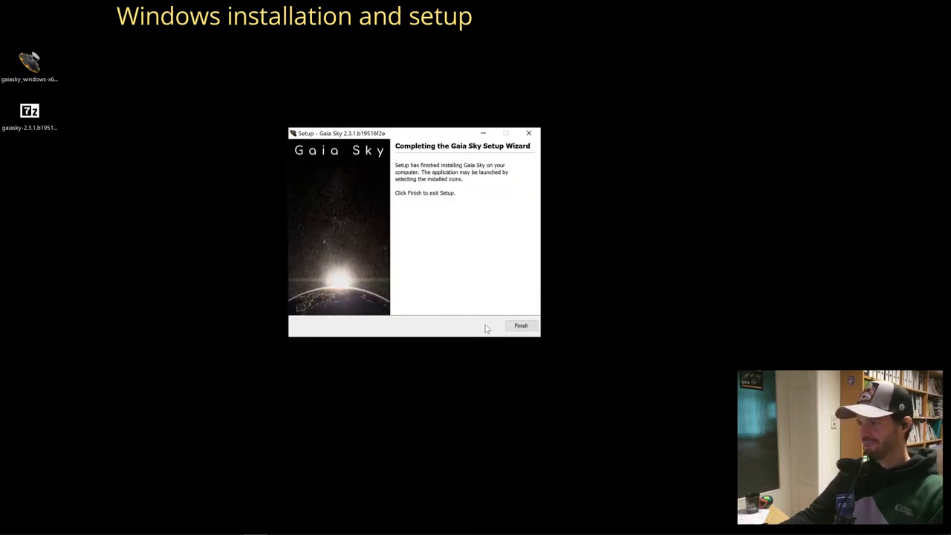
{"action": "left_click", "coordinate": [519, 325]}
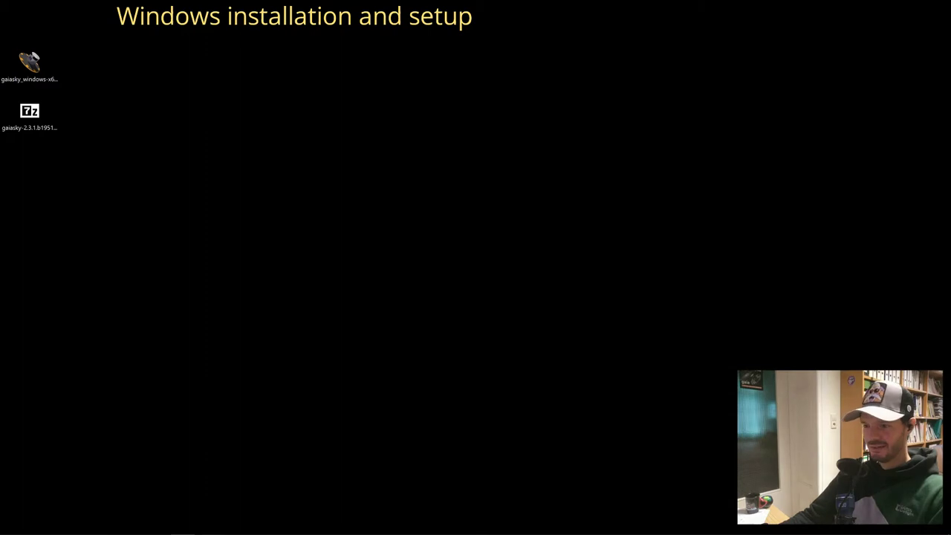
- Launch the newly installed Gaia Sky application, choosing the regular version instead of the VR one
{"action": "mouse_move", "coordinate": [7, 513]}
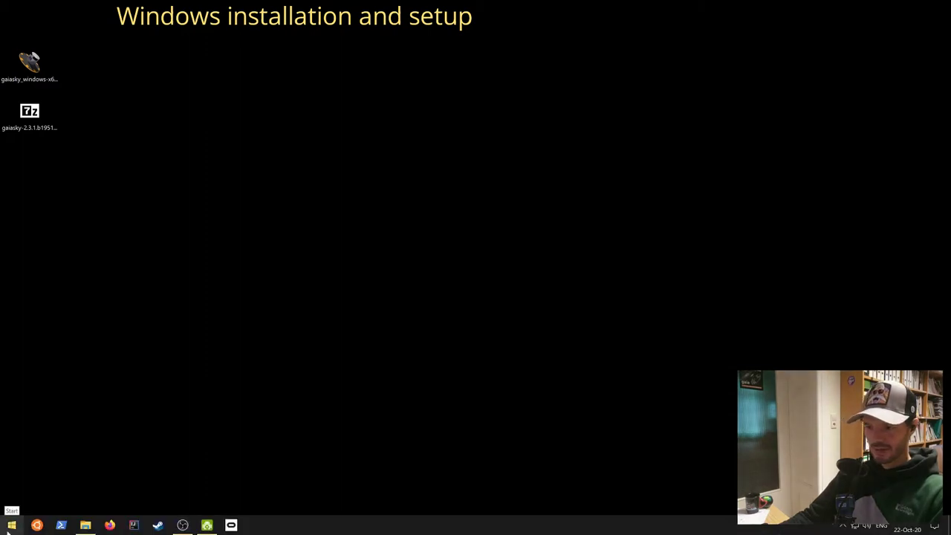
{"action": "left_click", "coordinate": [10, 526]}
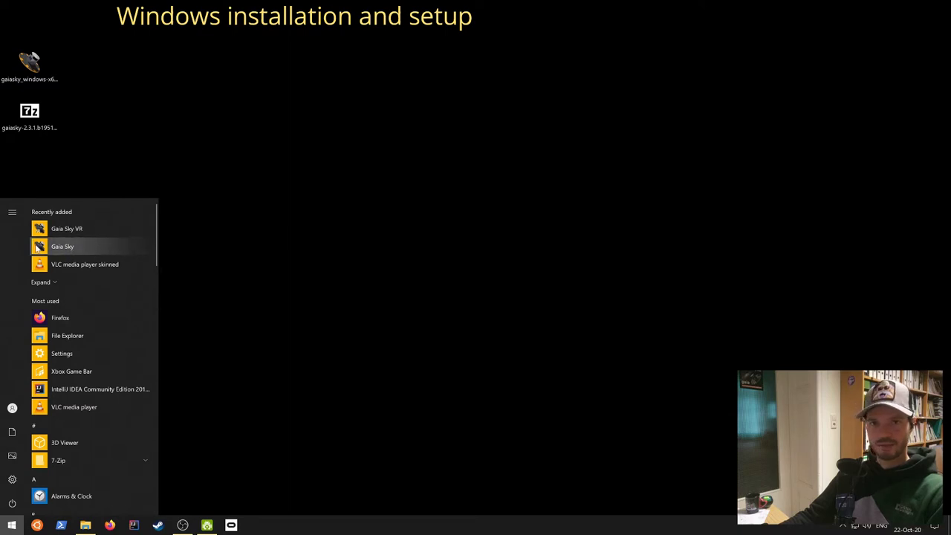
{"action": "left_click", "coordinate": [68, 246]}
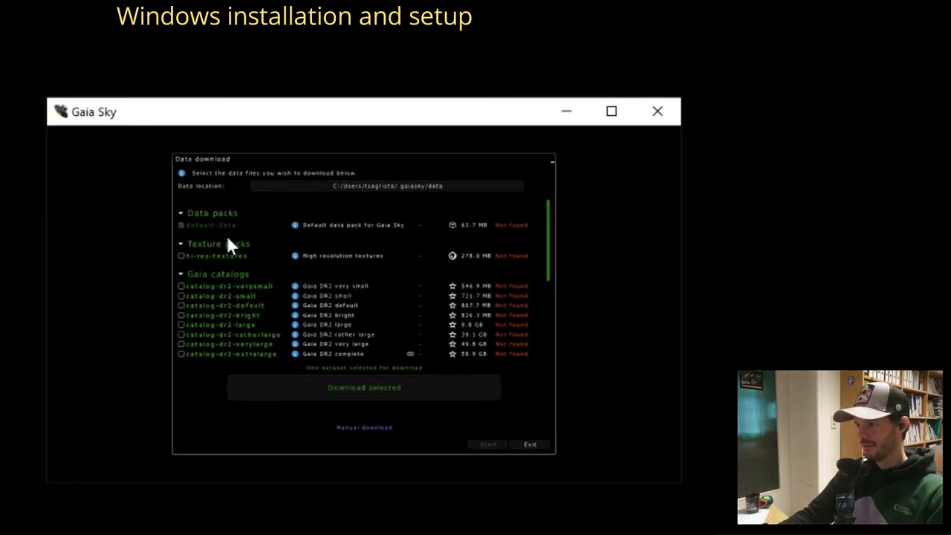
- Open the data location picker in the data download window and browse to D:\TEST
{"action": "left_click", "coordinate": [369, 188]}
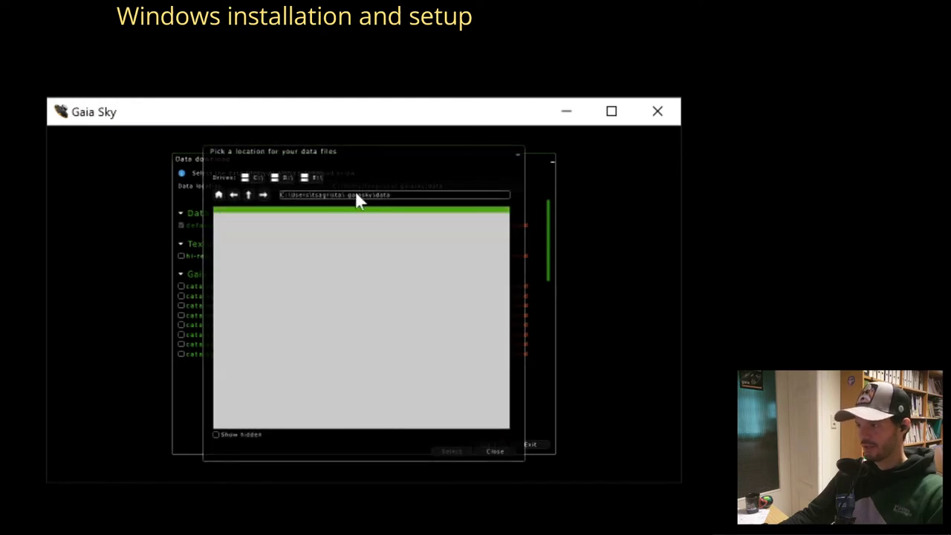
{"action": "left_click", "coordinate": [285, 178]}
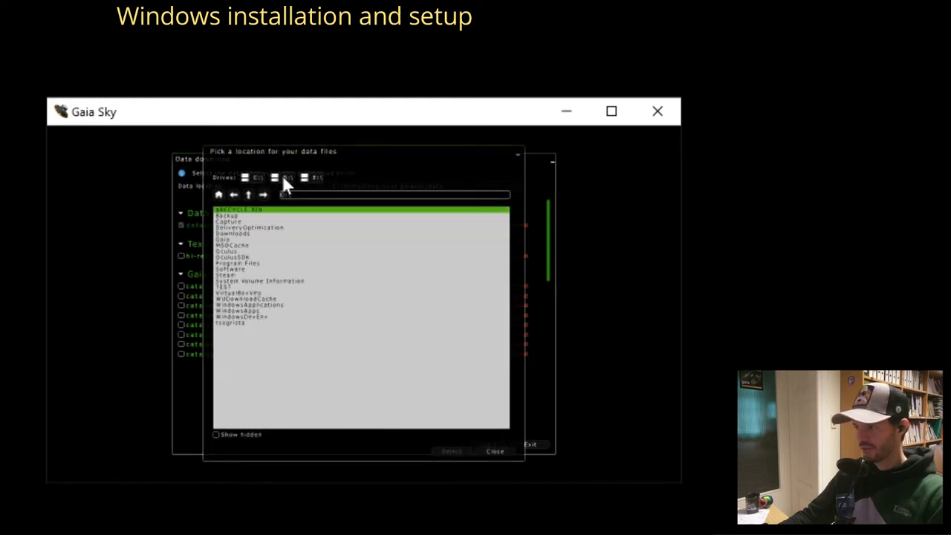
{"action": "left_click", "coordinate": [222, 286]}
{"action": "double_click", "coordinate": [222, 286]}
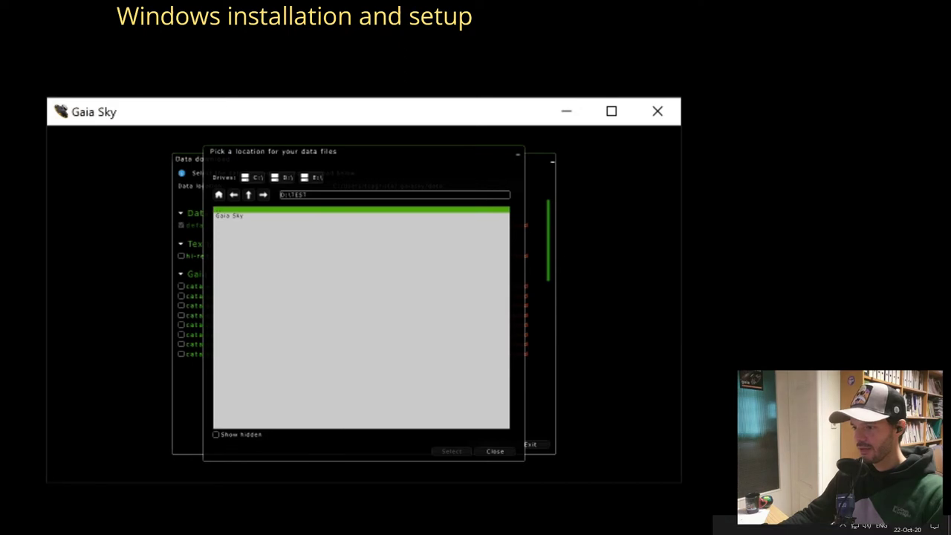
- Create a folder named gaiaskydata inside D:\TEST using File Explorer, and return to the data location picker in Gaia Sky
{"action": "left_click", "coordinate": [832, 524]}
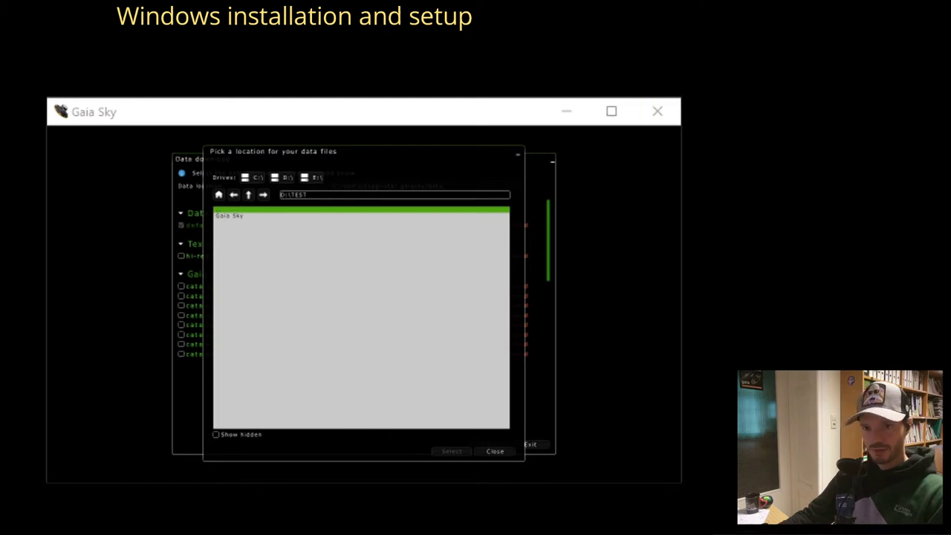
{"action": "key", "text": "super+e"}
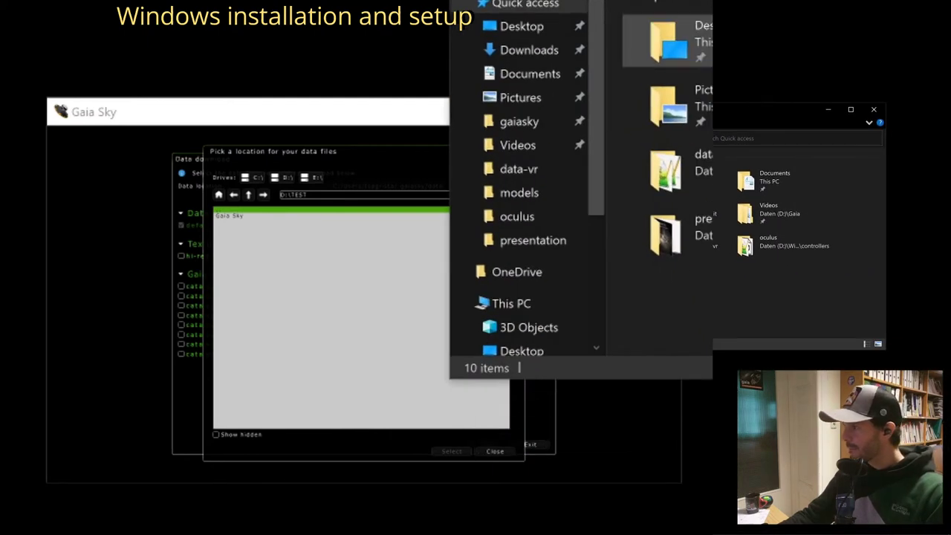
{"action": "scroll", "coordinate": [546, 192], "scroll_direction": "down", "scroll_amount": 5}
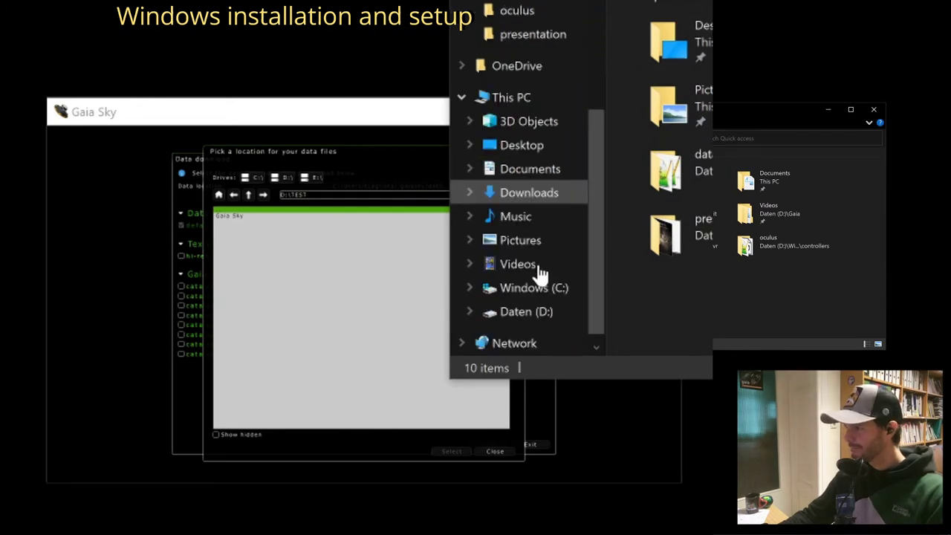
{"action": "left_click", "coordinate": [529, 289]}
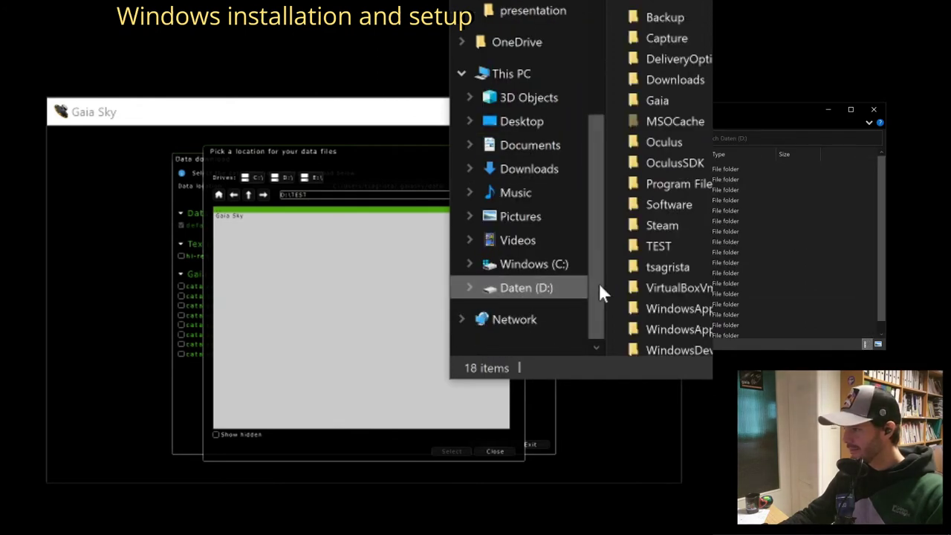
{"action": "double_click", "coordinate": [669, 244]}
{"action": "right_click", "coordinate": [702, 141]}
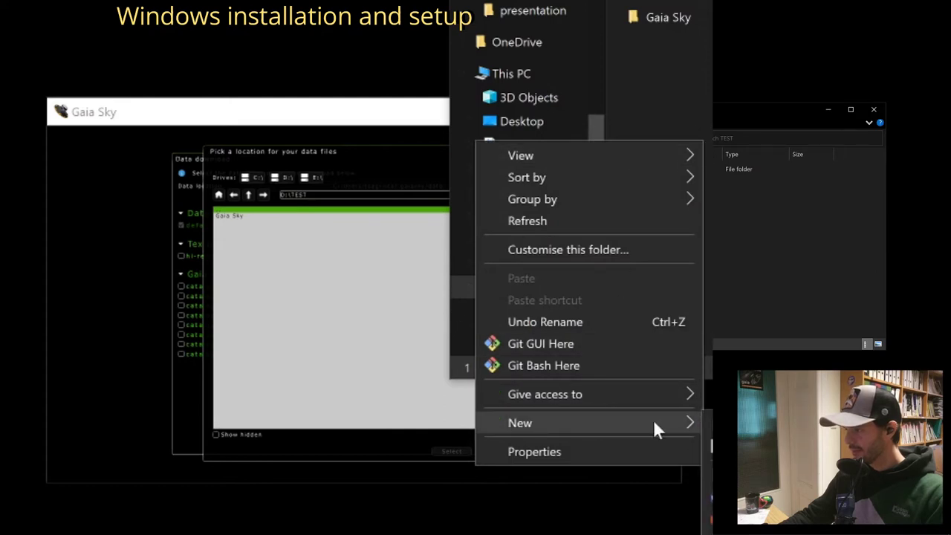
{"action": "left_click", "coordinate": [735, 424]}
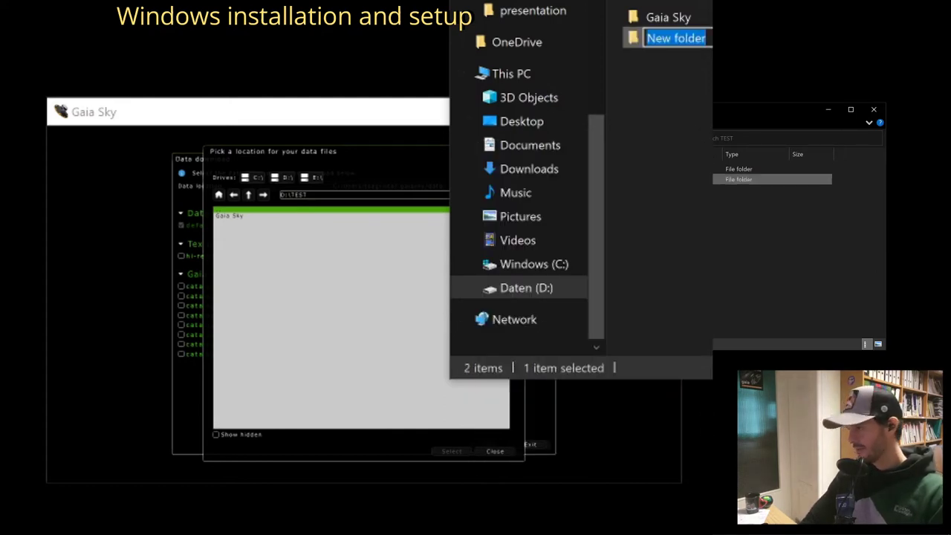
{"action": "type", "text": "gaiaskyd"}
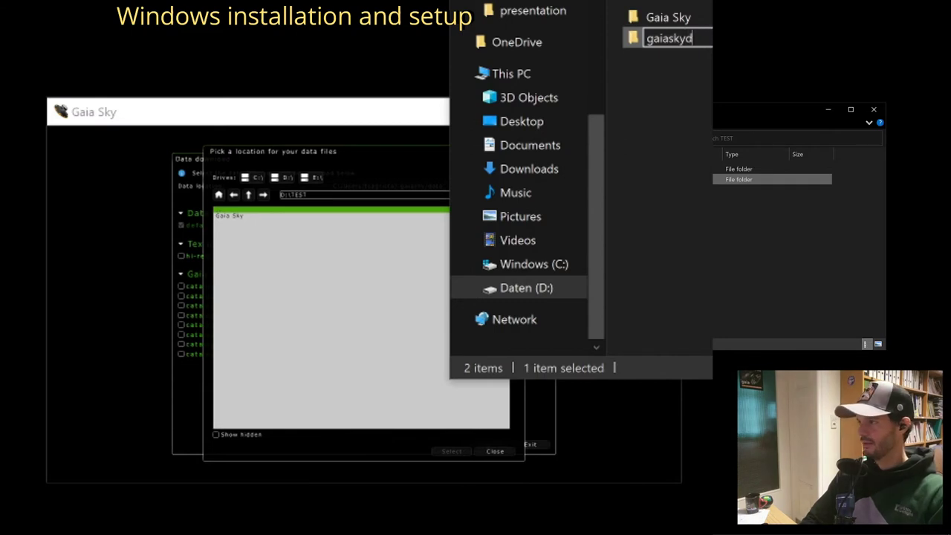
{"action": "type", "text": "ata"}
{"action": "key", "text": "Return"}
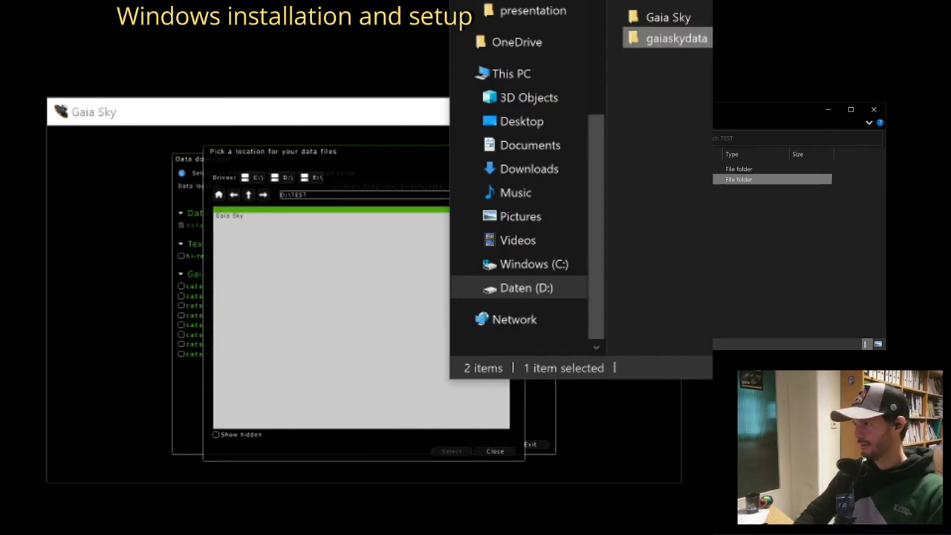
{"action": "left_click_drag", "start_coordinate": [351, 153], "coordinate": [317, 153]}
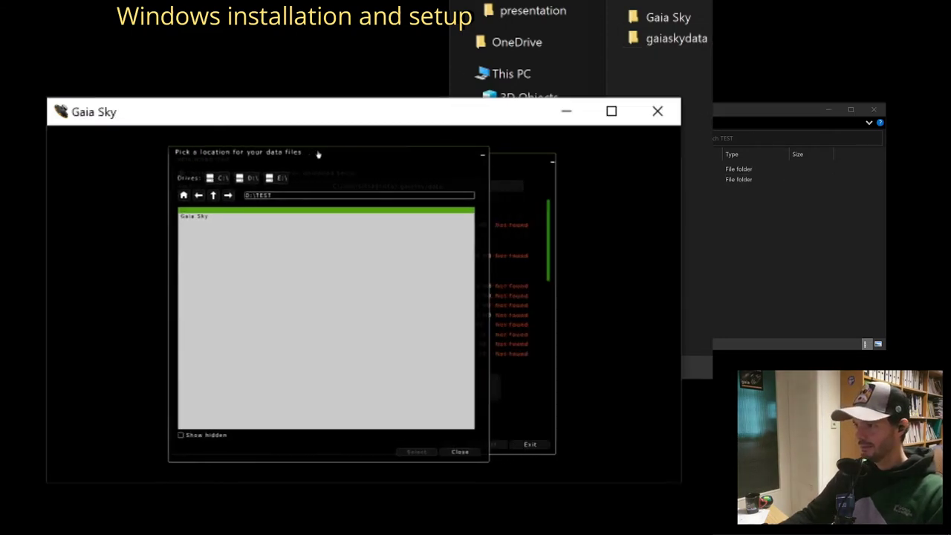
- Set the data location to D:\TEST\gaiaskydata and minimize the File Explorer window
{"action": "left_click", "coordinate": [213, 194]}
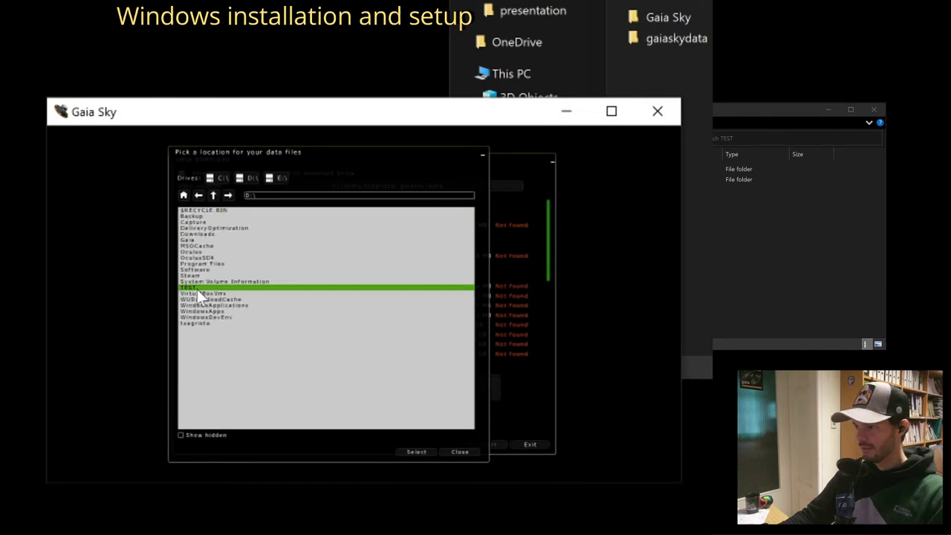
{"action": "double_click", "coordinate": [195, 287]}
{"action": "left_click", "coordinate": [204, 222]}
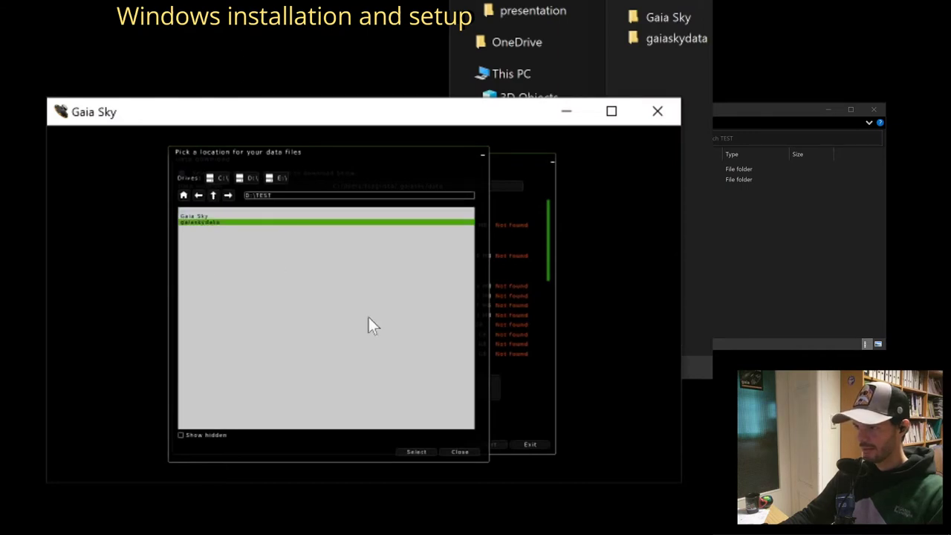
{"action": "left_click", "coordinate": [418, 451]}
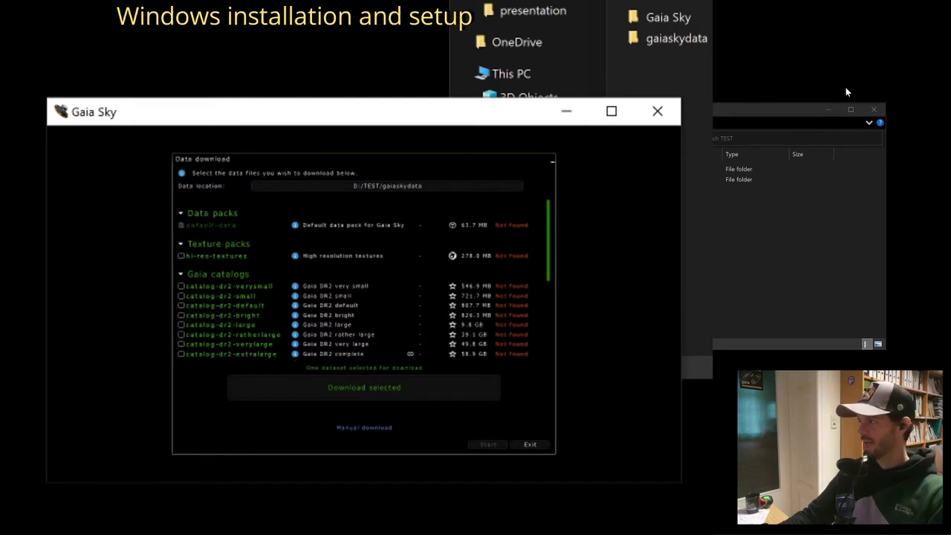
{"action": "left_click", "coordinate": [829, 111]}
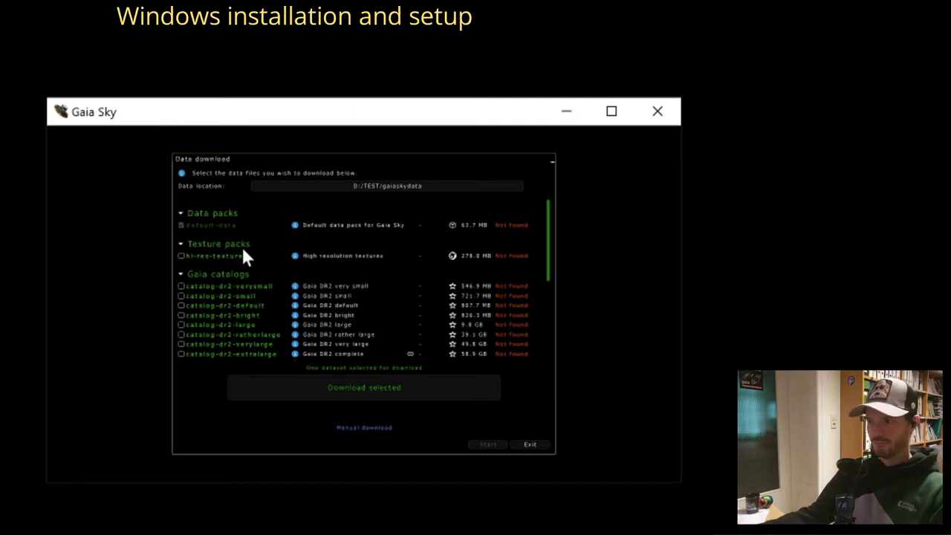
- Select the hi-res-textures pack and the catalog-dr2-verysmall and catalog-dr2-small catalogs, and start downloading the selected data
{"action": "left_click", "coordinate": [181, 256]}
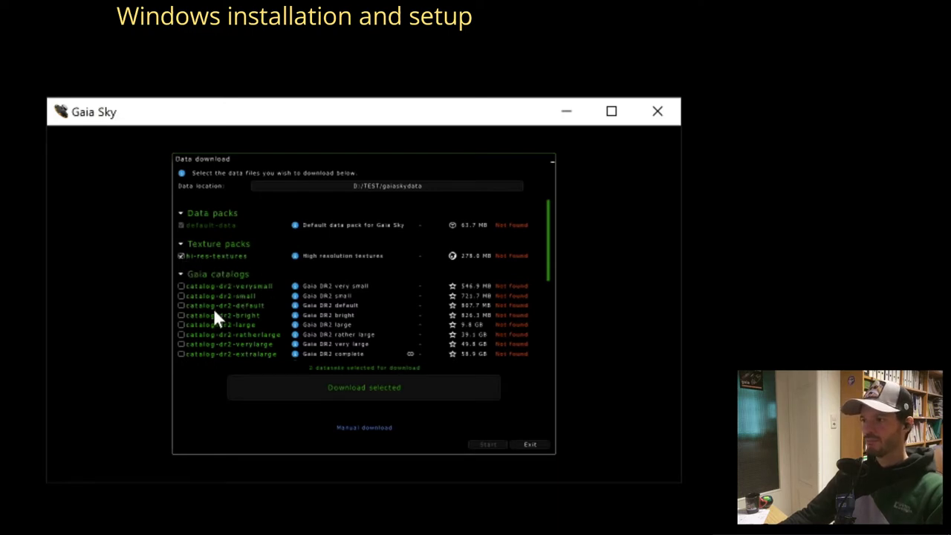
{"action": "scroll", "coordinate": [237, 321], "scroll_direction": "down", "scroll_amount": 1}
{"action": "scroll", "coordinate": [245, 263], "scroll_direction": "down", "scroll_amount": 3}
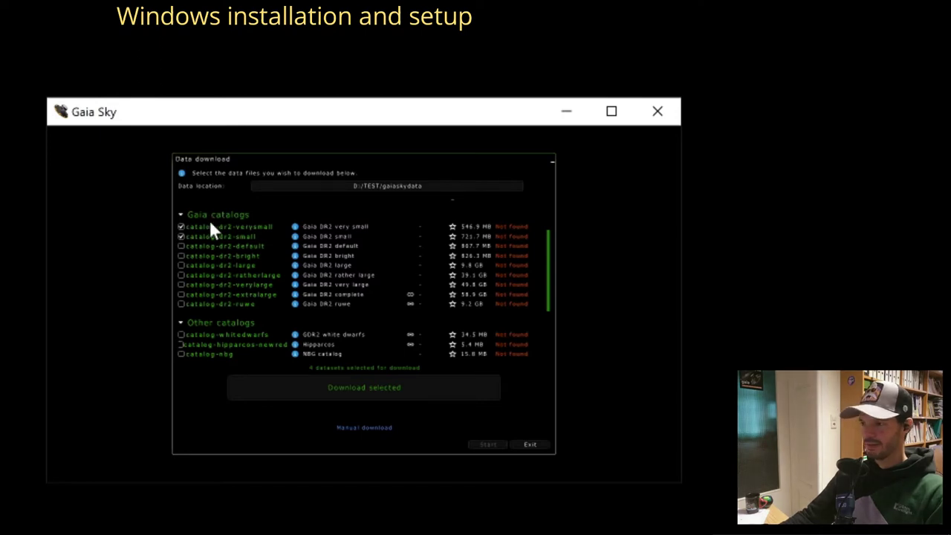
{"action": "scroll", "coordinate": [215, 264], "scroll_direction": "down", "scroll_amount": 4}
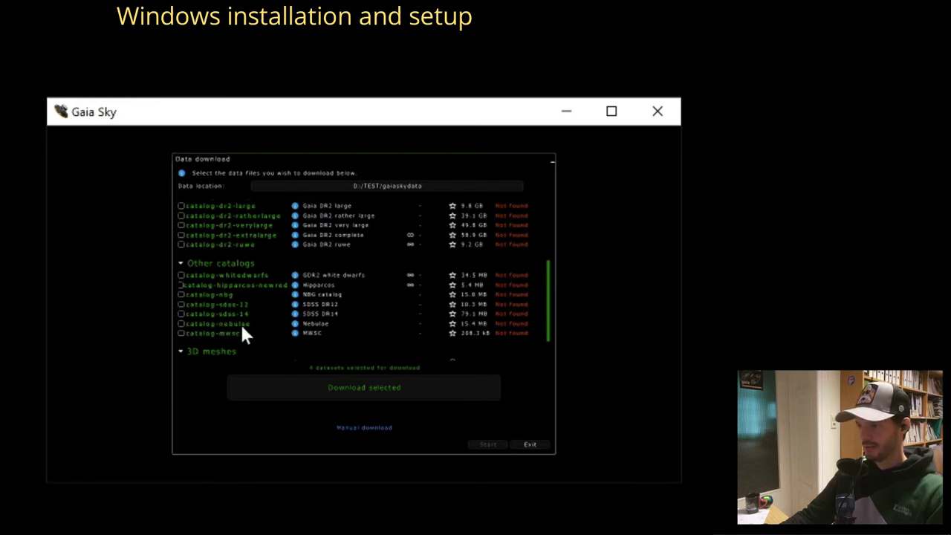
{"action": "scroll", "coordinate": [200, 331], "scroll_direction": "down", "scroll_amount": 2}
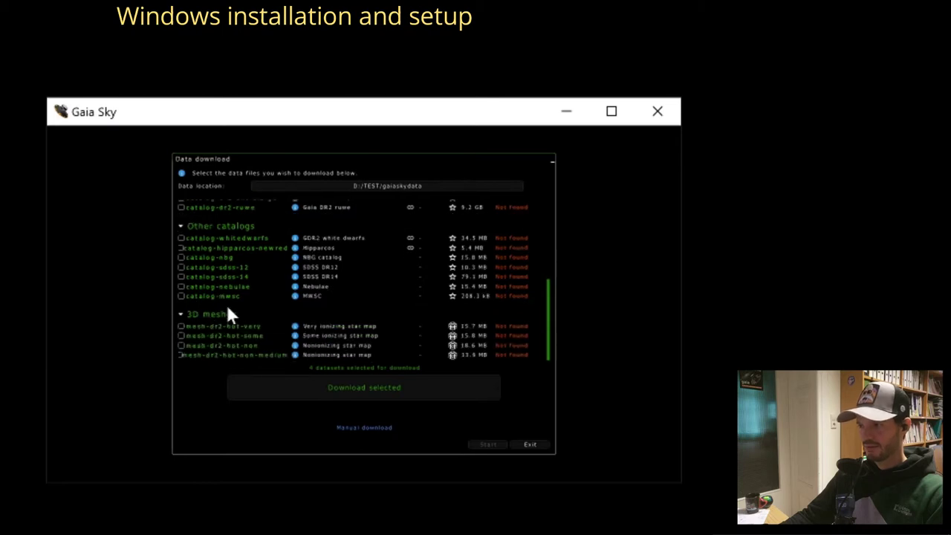
{"action": "scroll", "coordinate": [228, 327], "scroll_direction": "up", "scroll_amount": 1}
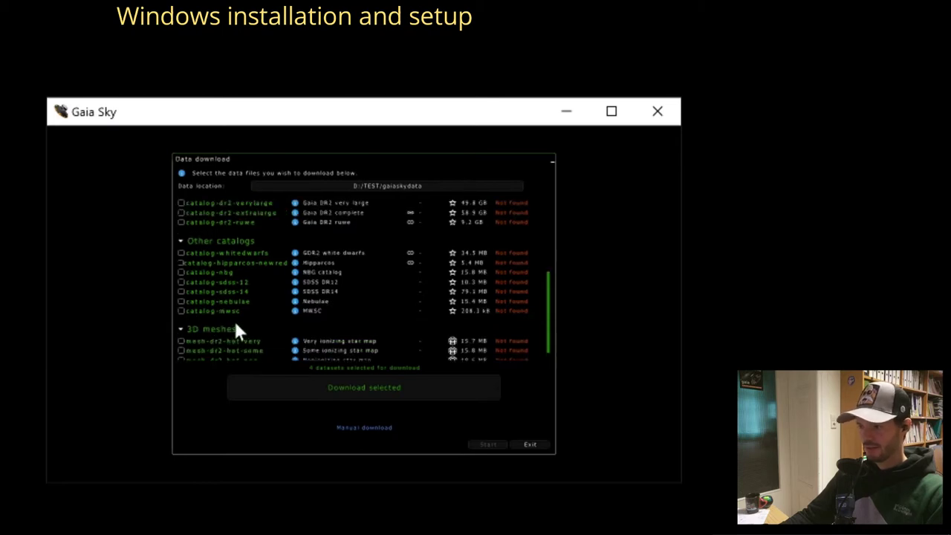
{"action": "scroll", "coordinate": [245, 293], "scroll_direction": "up", "scroll_amount": 8}
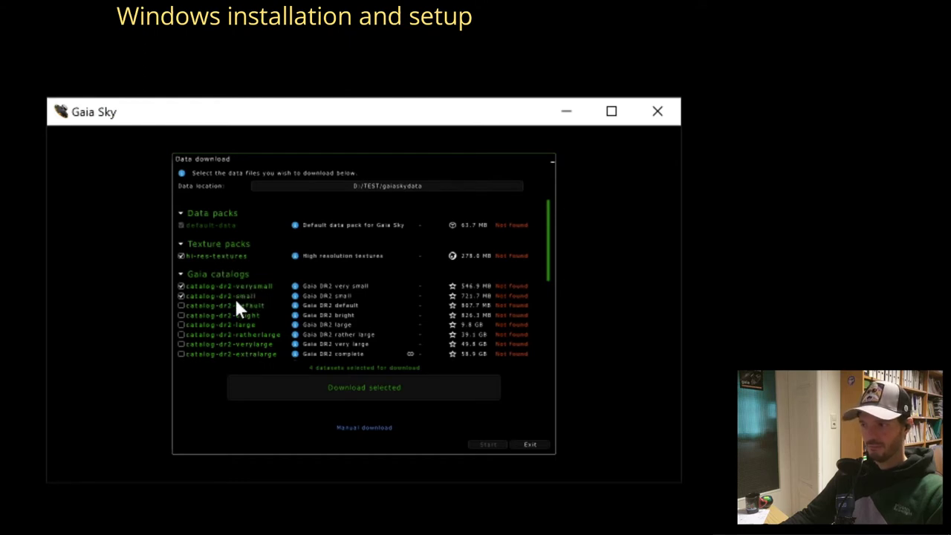
{"action": "left_click", "coordinate": [364, 387]}
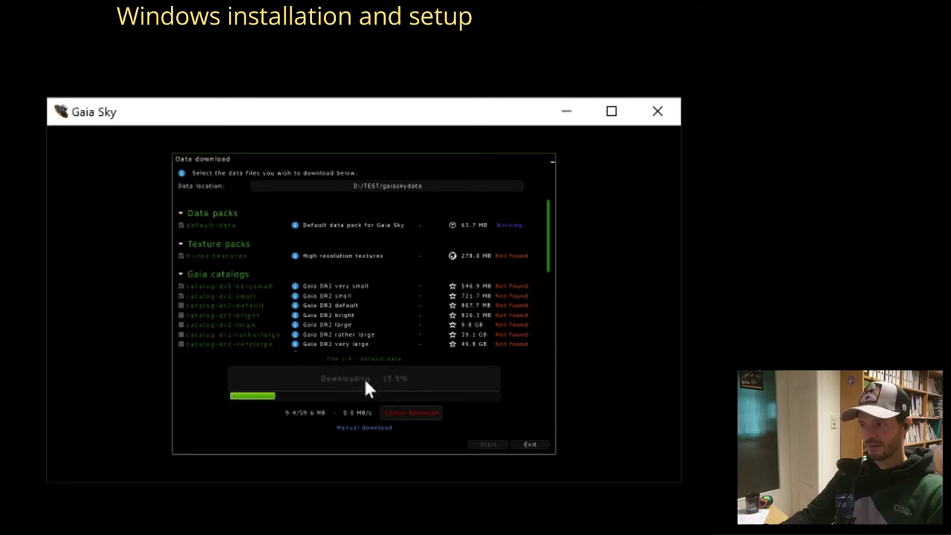
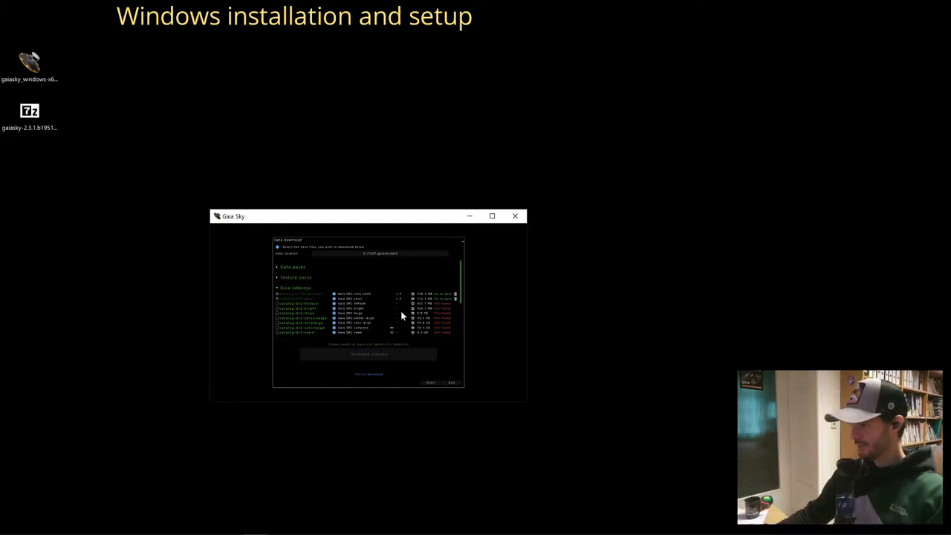
- Expand the Texture packs and Data packs sections to check their datasets, and start Gaia Sky
{"action": "left_click", "coordinate": [277, 277]}
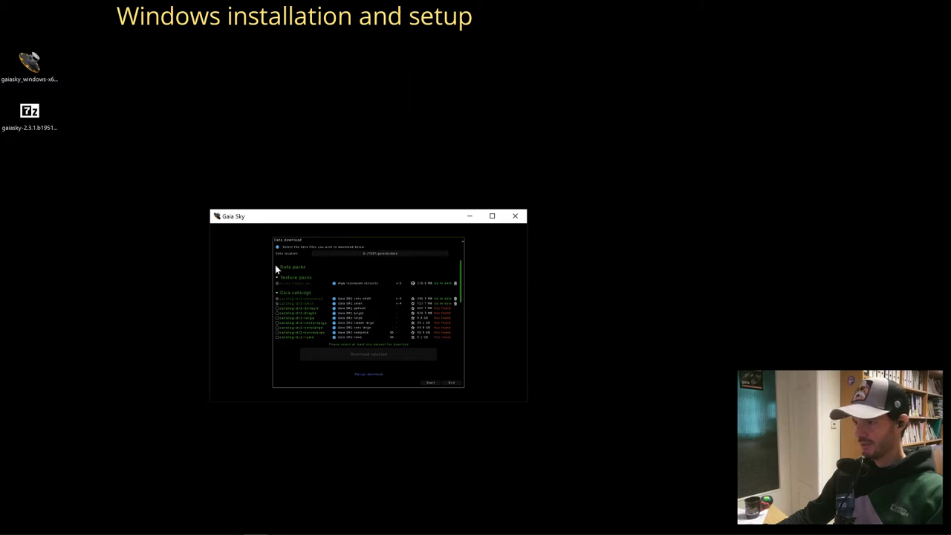
{"action": "left_click", "coordinate": [277, 267]}
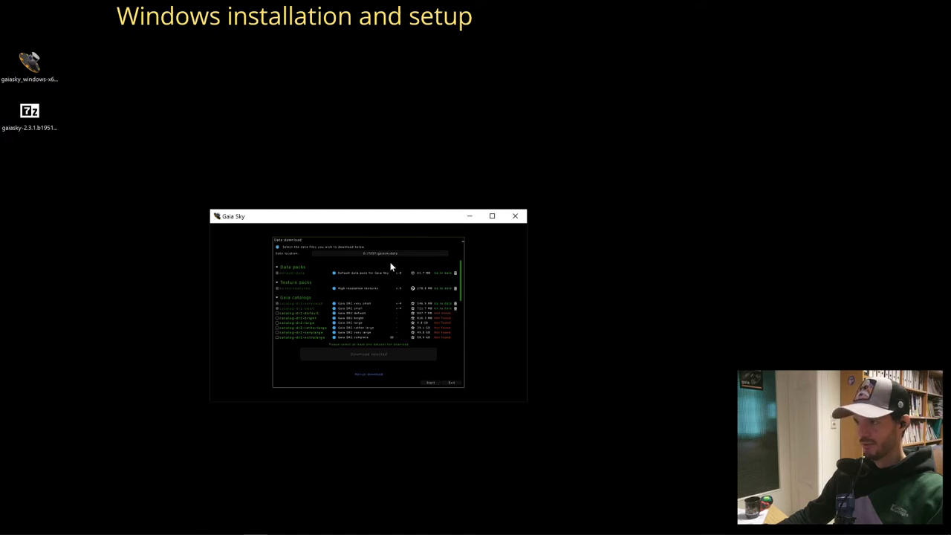
{"action": "left_click", "coordinate": [431, 383]}
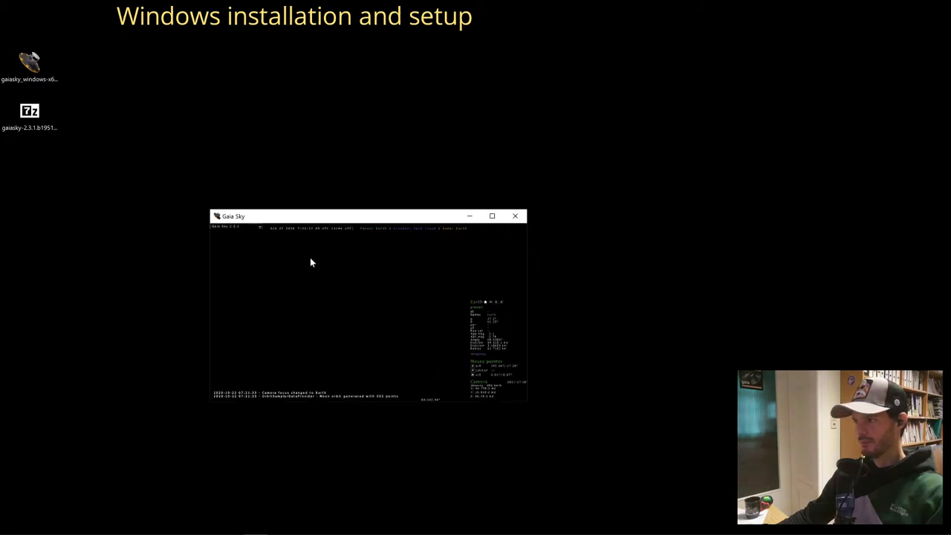
- Orbit the camera around Earth and expand the Gaia Sky control panel
{"action": "left_click_drag", "start_coordinate": [364, 325], "coordinate": [394, 318]}
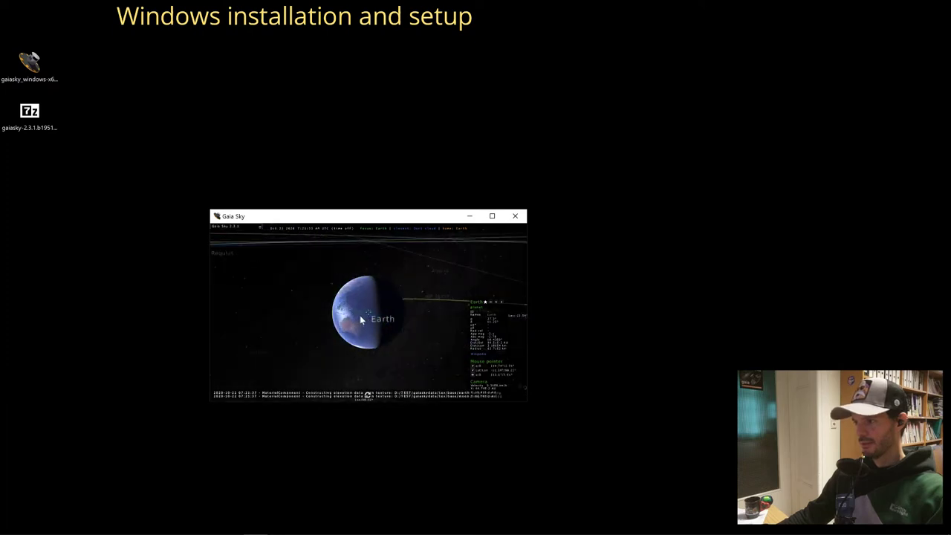
{"action": "left_click", "coordinate": [235, 226]}
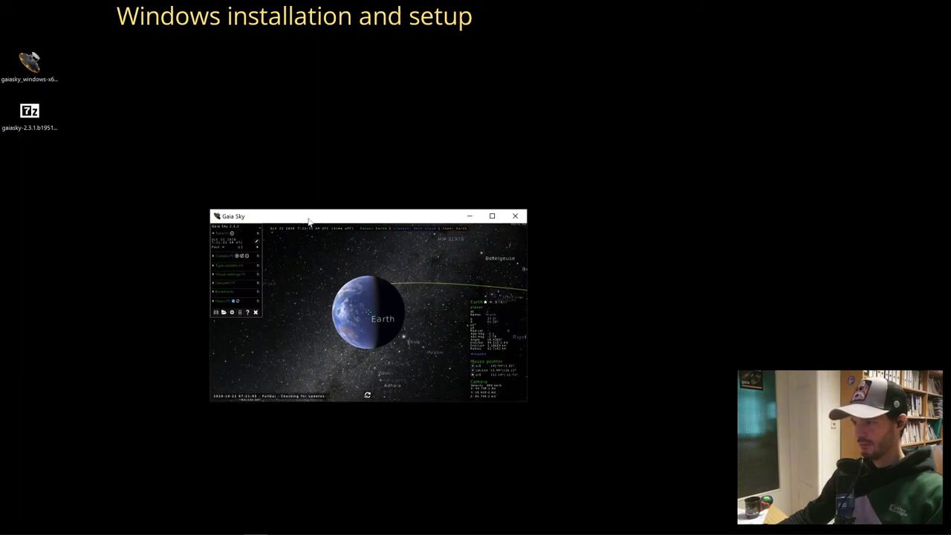
{"action": "left_click_drag", "start_coordinate": [386, 282], "coordinate": [303, 303]}
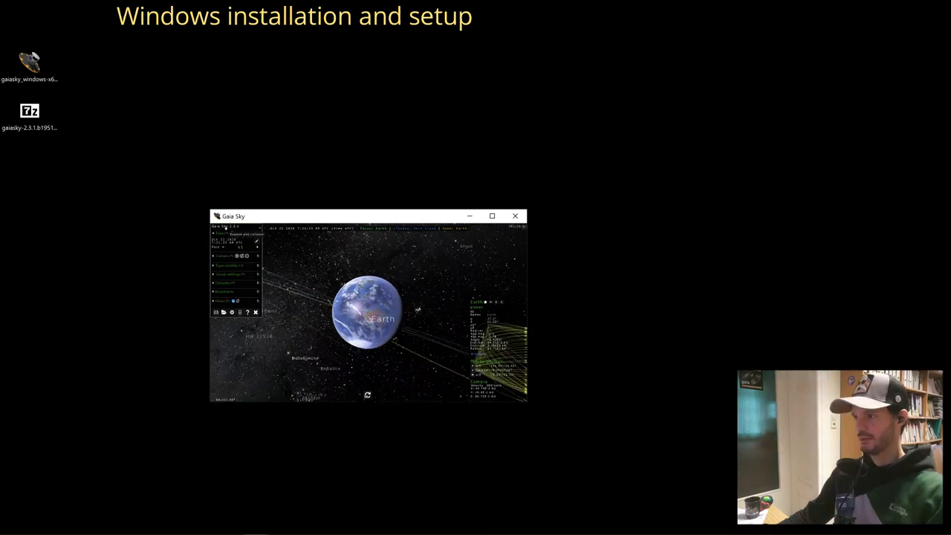
- Remove the DR2 - very small dataset from the loaded datasets and collapse the control panel
{"action": "left_click", "coordinate": [213, 283]}
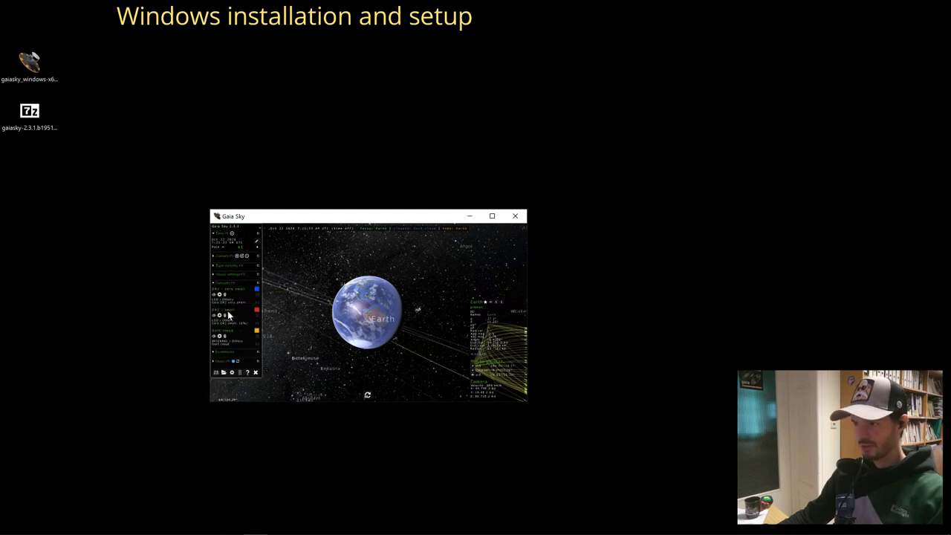
{"action": "left_click", "coordinate": [224, 295]}
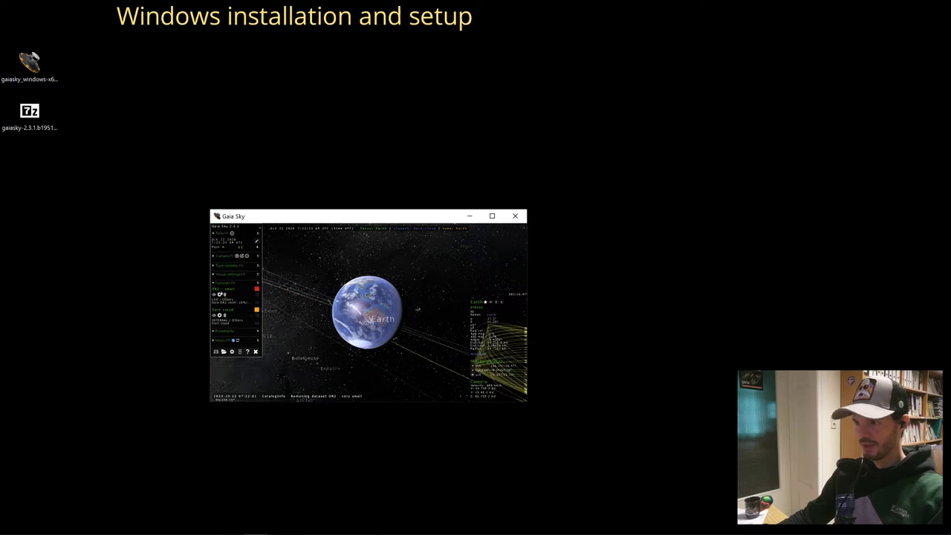
{"action": "left_click_drag", "start_coordinate": [275, 297], "coordinate": [298, 297]}
{"action": "left_click", "coordinate": [224, 229]}
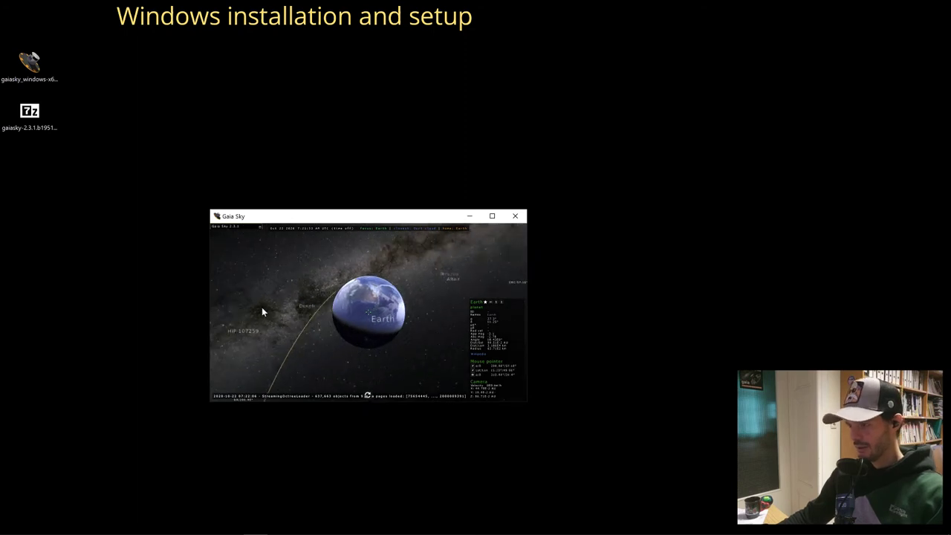
- Enlarge the Gaia Sky window so that it covers most of the desktop
{"action": "left_click_drag", "start_coordinate": [209, 209], "coordinate": [7, 77]}
{"action": "left_click_drag", "start_coordinate": [150, 90], "coordinate": [213, 122]}
{"action": "left_click_drag", "start_coordinate": [73, 106], "coordinate": [14, 69]}
{"action": "left_click_drag", "start_coordinate": [230, 79], "coordinate": [273, 150]}
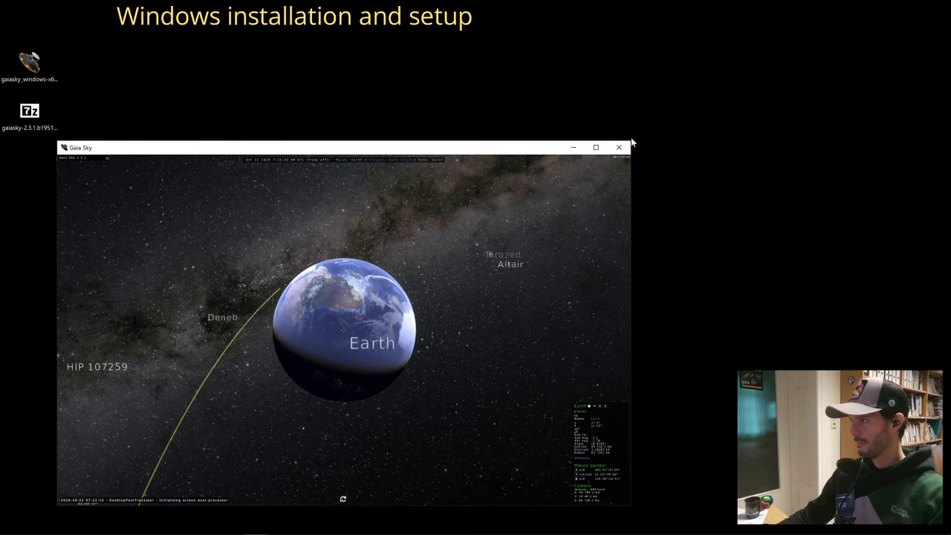
{"action": "left_click_drag", "start_coordinate": [632, 140], "coordinate": [804, 45]}
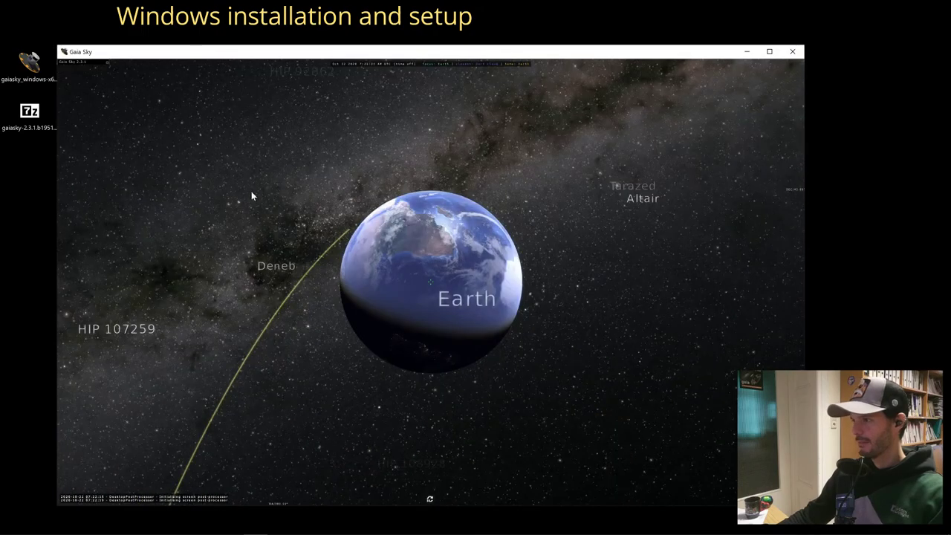
- Turn on HiDPI interface scaling in the interface settings and save the preferences
{"action": "left_click", "coordinate": [94, 61]}
{"action": "left_click", "coordinate": [79, 187]}
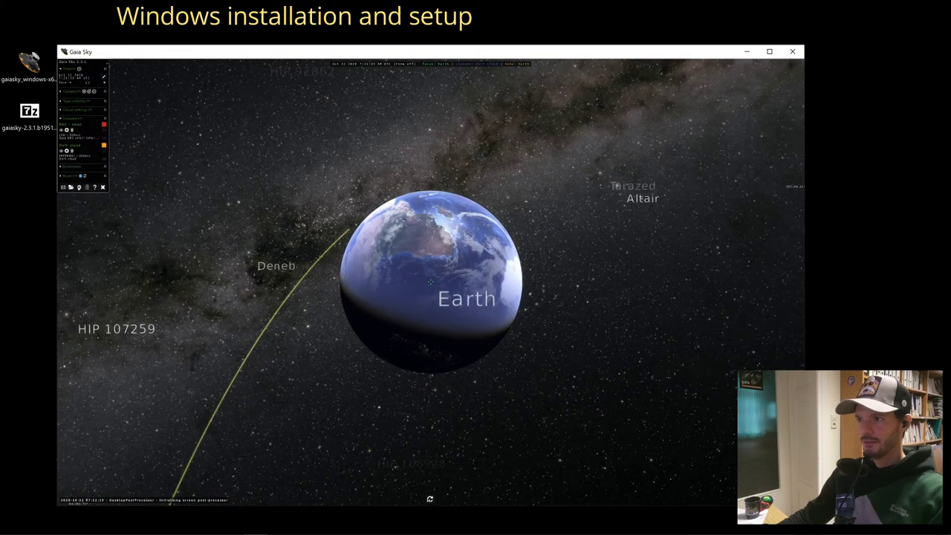
{"action": "left_click", "coordinate": [357, 242]}
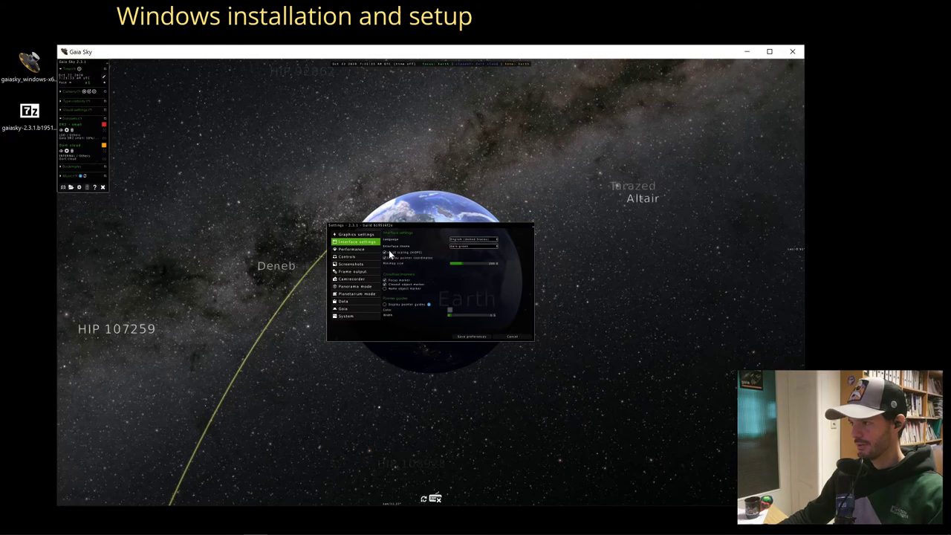
{"action": "left_click", "coordinate": [472, 336]}
{"action": "left_click_drag", "start_coordinate": [451, 321], "coordinate": [307, 220]}
- Raise the star brightness to 39.07 and the star size to 11.46 in the visual settings, and view the stars away from Earth
{"action": "left_click", "coordinate": [98, 63]}
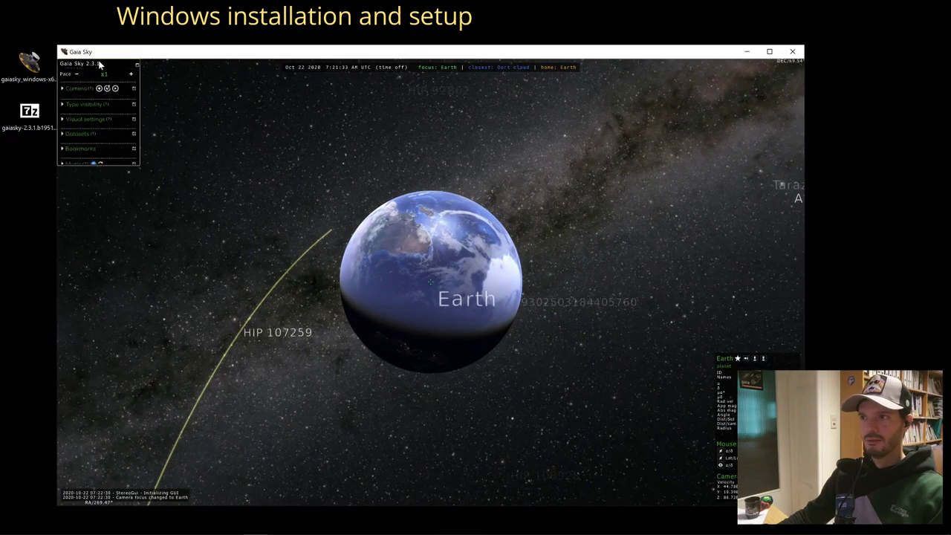
{"action": "left_click", "coordinate": [86, 143]}
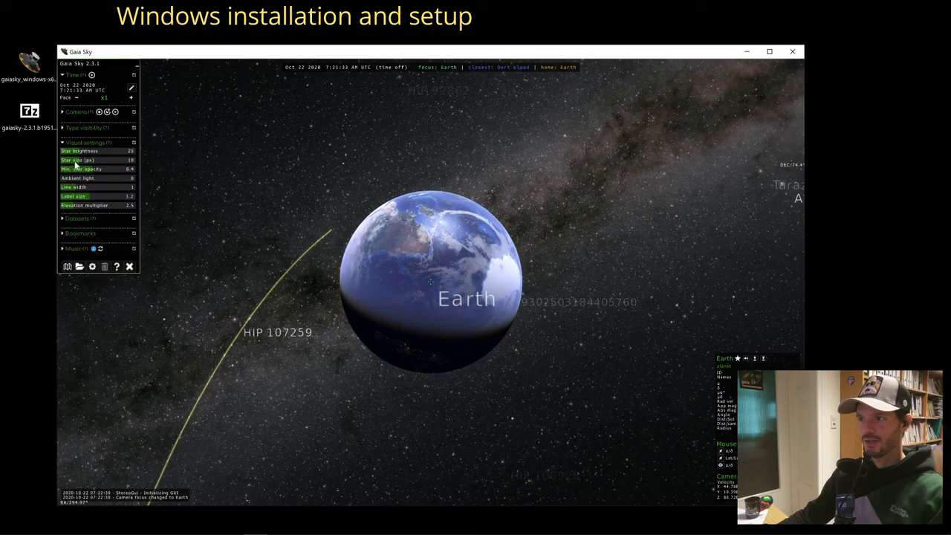
{"action": "left_click_drag", "start_coordinate": [79, 151], "coordinate": [89, 149]}
{"action": "left_click_drag", "start_coordinate": [595, 245], "coordinate": [356, 312]}
{"action": "scroll", "coordinate": [448, 305], "scroll_direction": "down", "scroll_amount": 5}
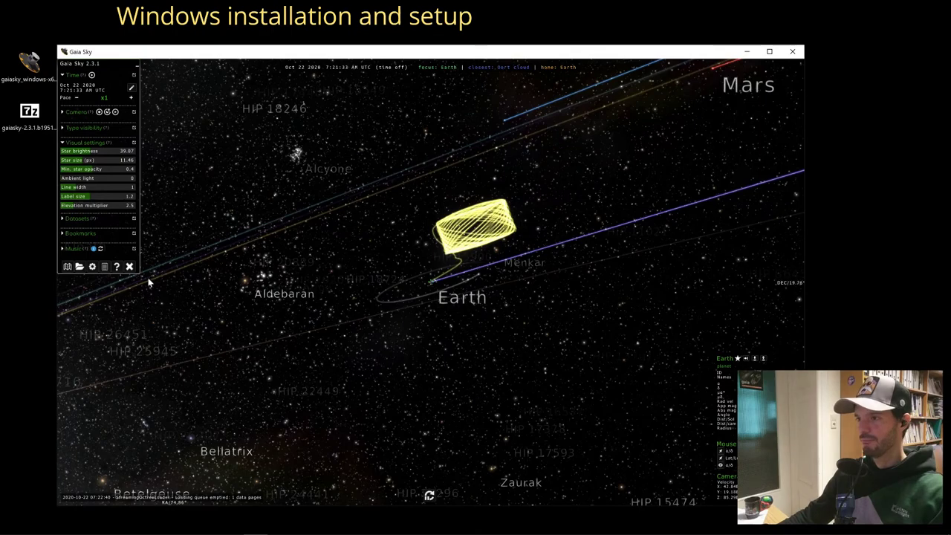
- Exit Gaia Sky and move the installer and the tar.gz archive up to the first two icon places on the desktop
{"action": "left_click", "coordinate": [129, 266]}
{"action": "left_click", "coordinate": [430, 299]}
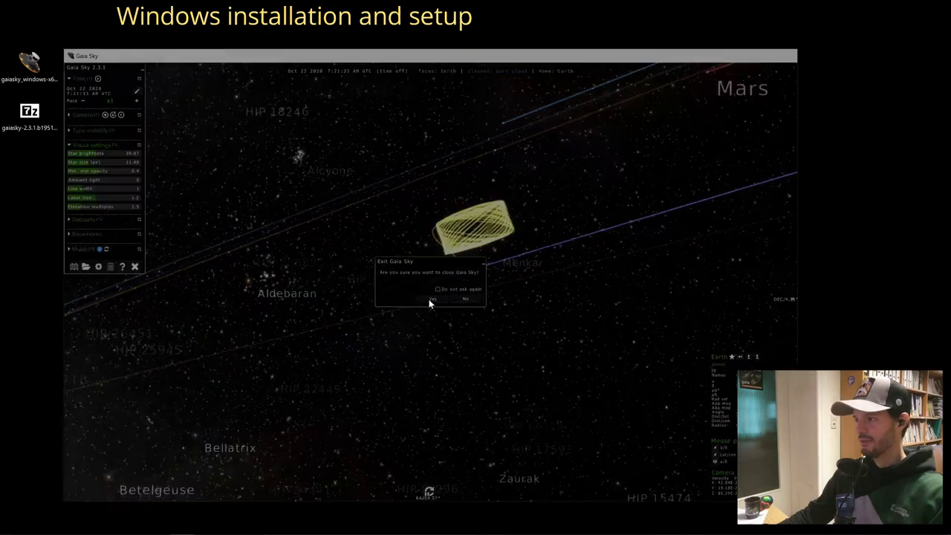
{"action": "left_click", "coordinate": [41, 130]}
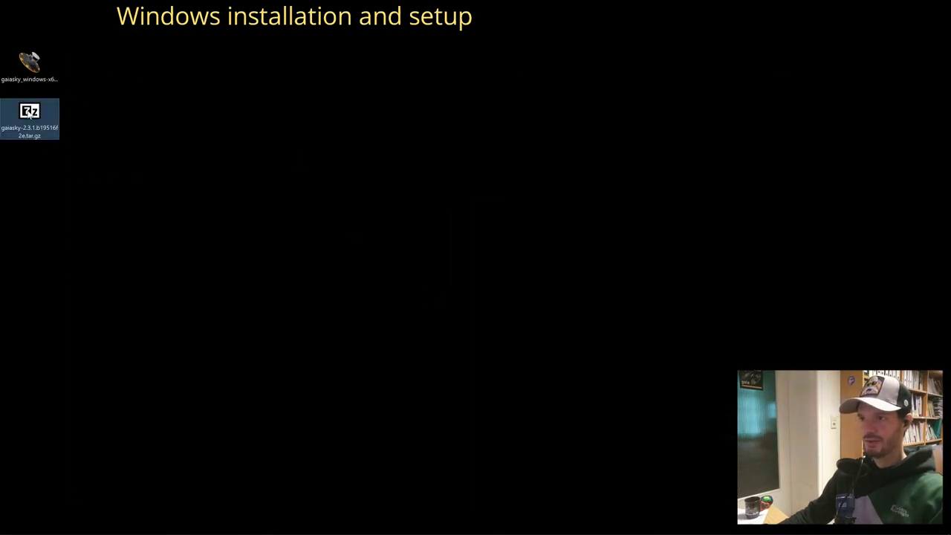
{"action": "left_click_drag", "start_coordinate": [30, 66], "coordinate": [32, 51]}
{"action": "left_click_drag", "start_coordinate": [27, 128], "coordinate": [31, 67]}
- Open the gaiasky-2.3.1.b19516f2e.tar.gz archive and its inner tar file in 7-Zip, and select the gaiasky-2.3.1.b19516f2e folder
{"action": "double_click", "coordinate": [30, 64]}
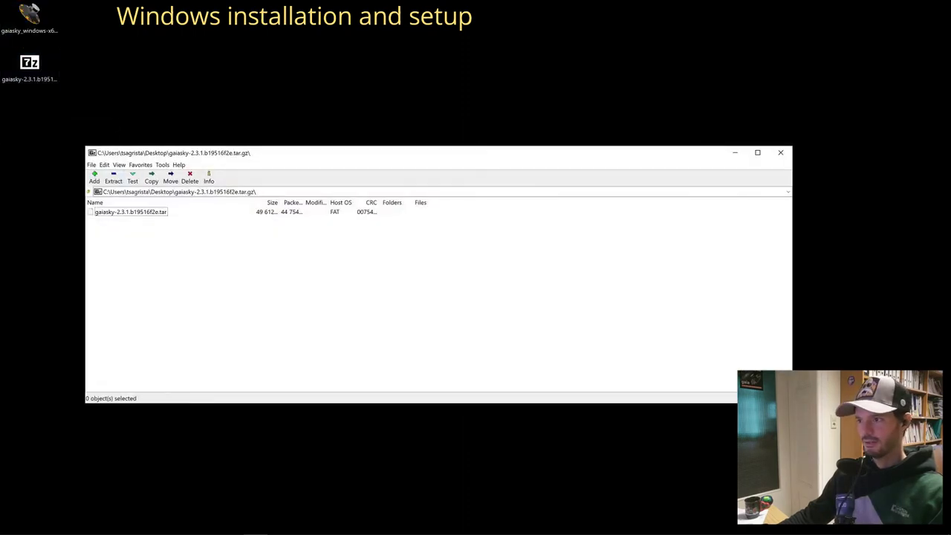
{"action": "double_click", "coordinate": [136, 214]}
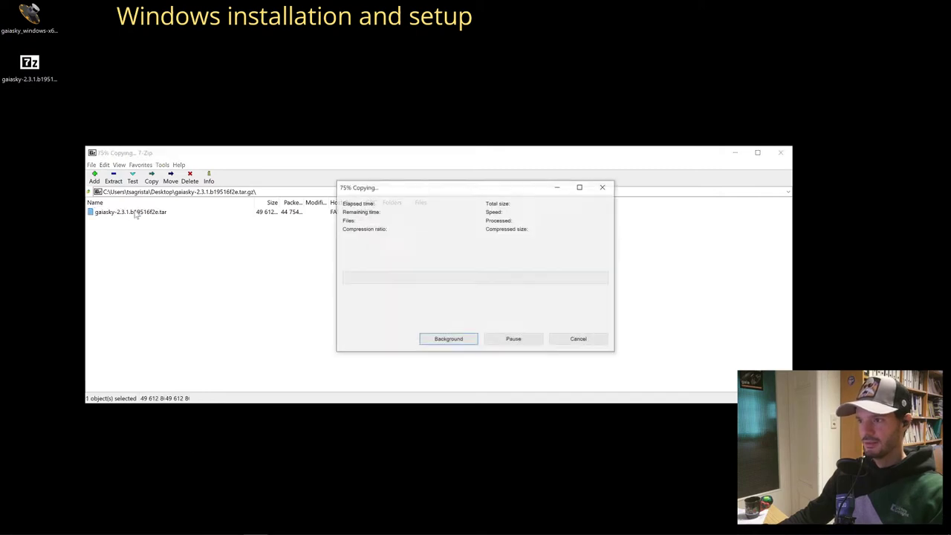
{"action": "left_click", "coordinate": [135, 215]}
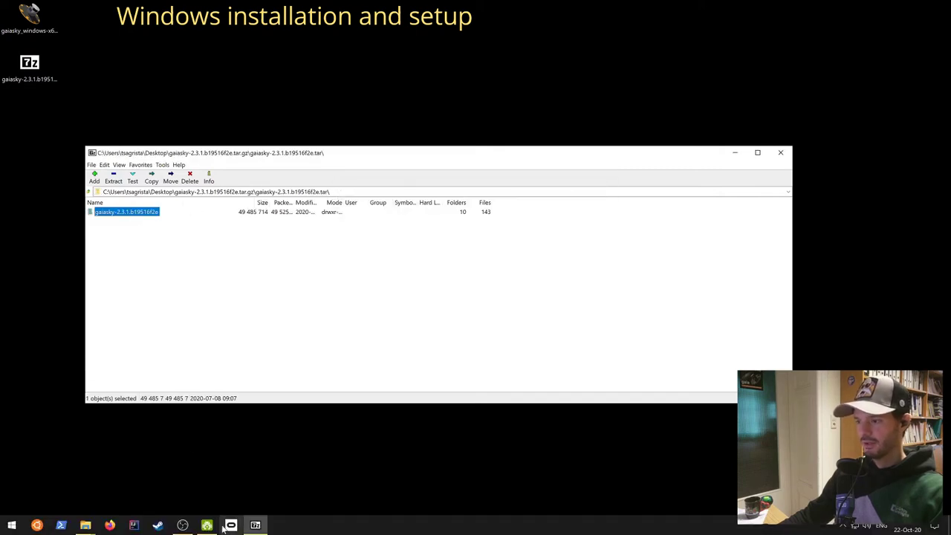
- Extract the selected gaiasky-2.3.1.b19516f2e folder from the archive into D:\TEST and close 7-Zip
{"action": "left_click", "coordinate": [85, 524]}
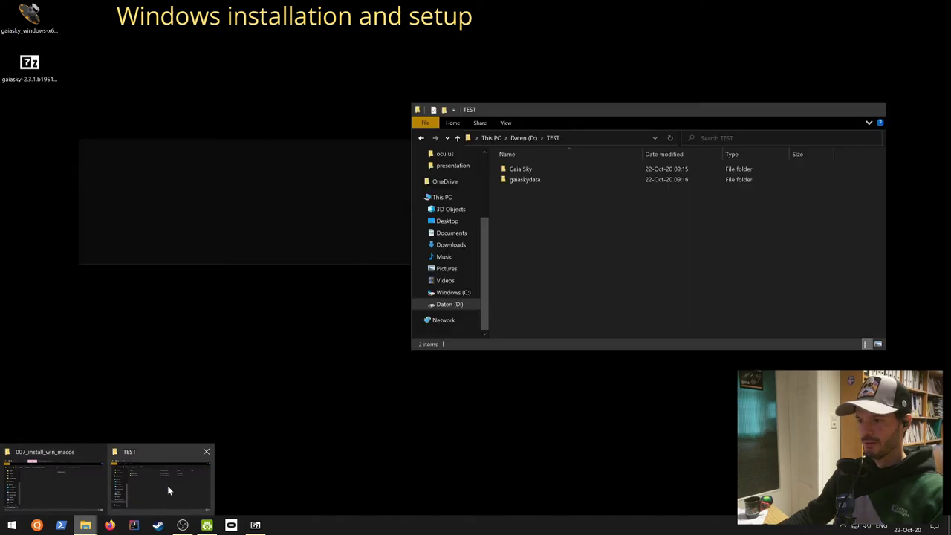
{"action": "left_click", "coordinate": [167, 485]}
{"action": "right_click", "coordinate": [546, 208]}
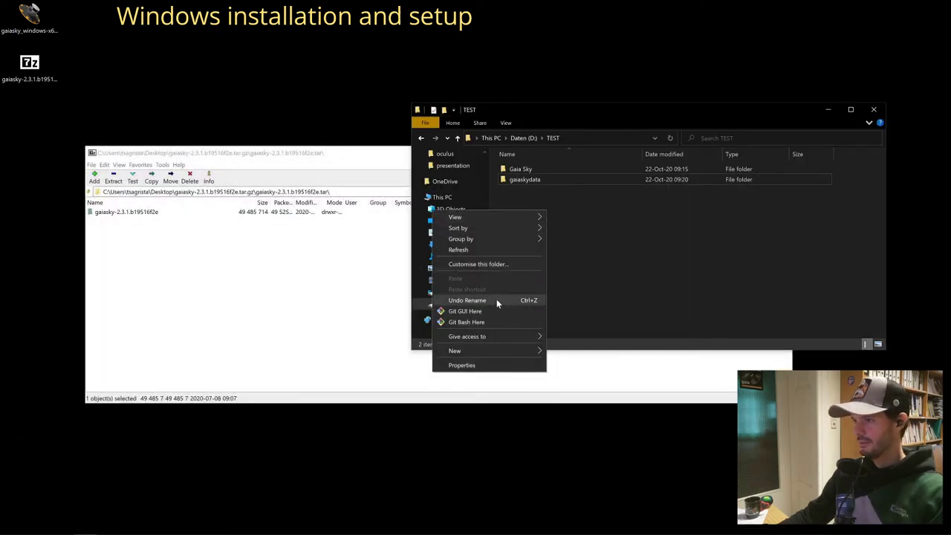
{"action": "left_click", "coordinate": [436, 234]}
{"action": "left_click", "coordinate": [570, 110]}
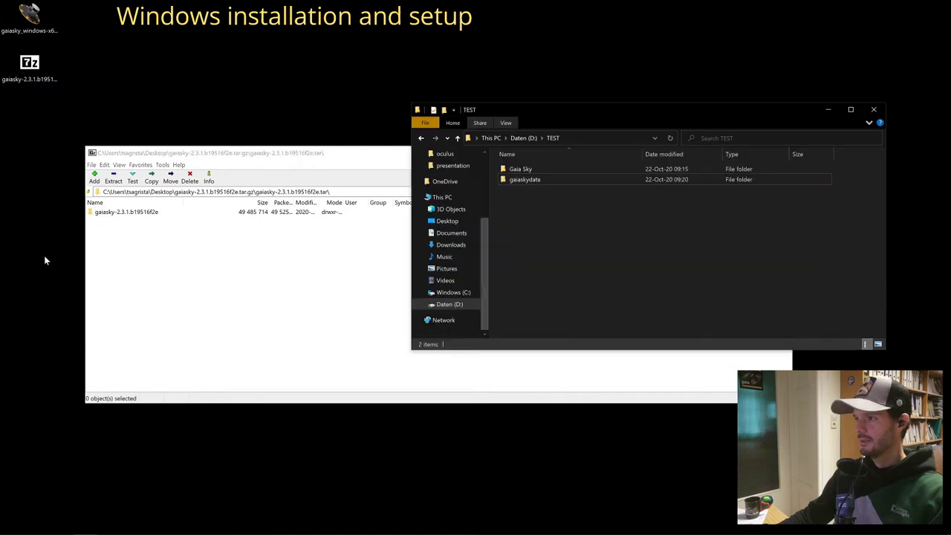
{"action": "left_click_drag", "start_coordinate": [111, 217], "coordinate": [824, 260]}
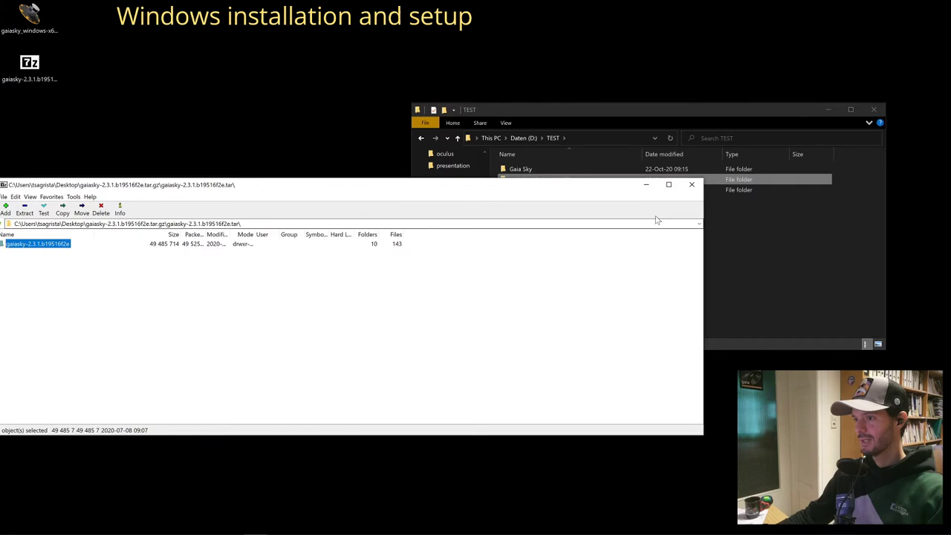
{"action": "left_click", "coordinate": [692, 185]}
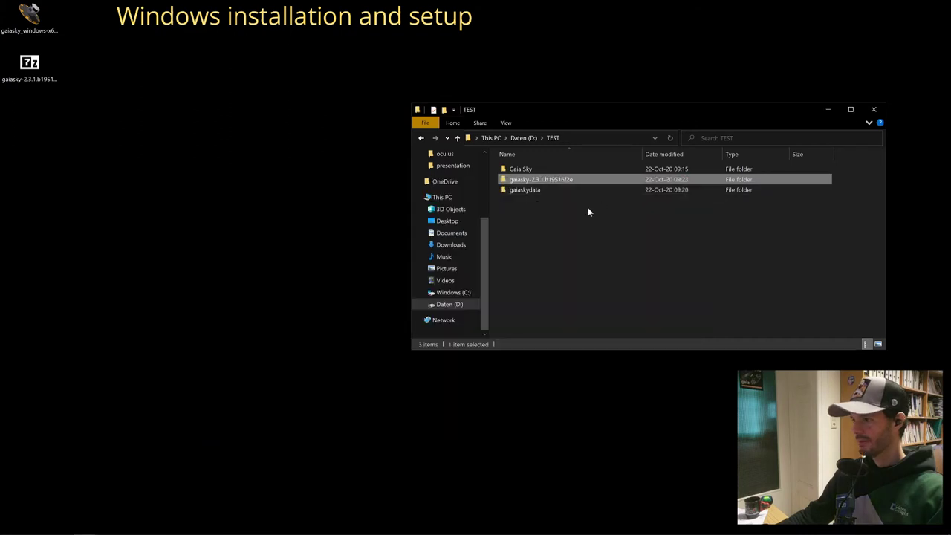
- Open the extracted gaiasky-2.3.1.b19516f2e folder and select the gaiasky.cmd launch script
{"action": "double_click", "coordinate": [536, 180]}
{"action": "scroll", "coordinate": [575, 226], "scroll_direction": "down", "scroll_amount": 1}
{"action": "scroll", "coordinate": [576, 232], "scroll_direction": "up", "scroll_amount": 1}
{"action": "scroll", "coordinate": [570, 223], "scroll_direction": "down", "scroll_amount": 1}
{"action": "left_click_drag", "start_coordinate": [560, 110], "coordinate": [393, 91]}
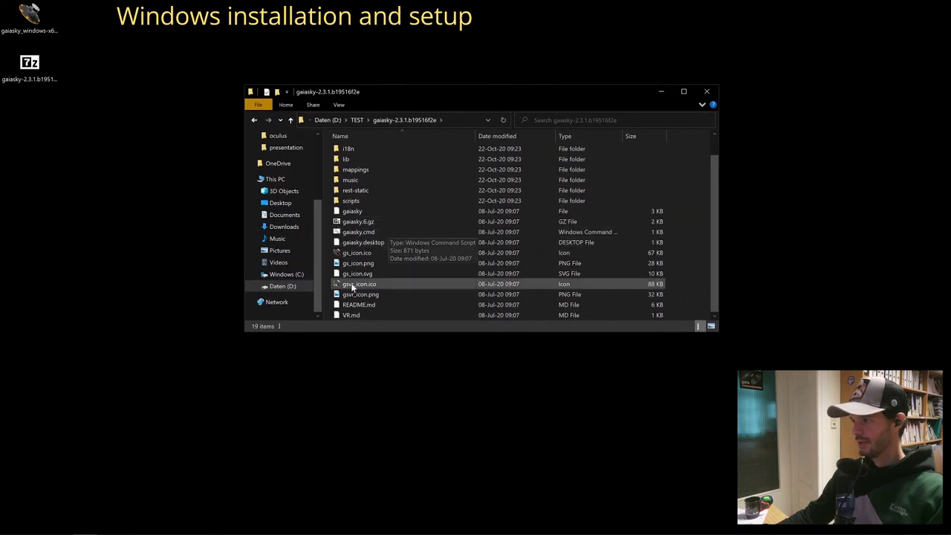
{"action": "right_click", "coordinate": [367, 233]}
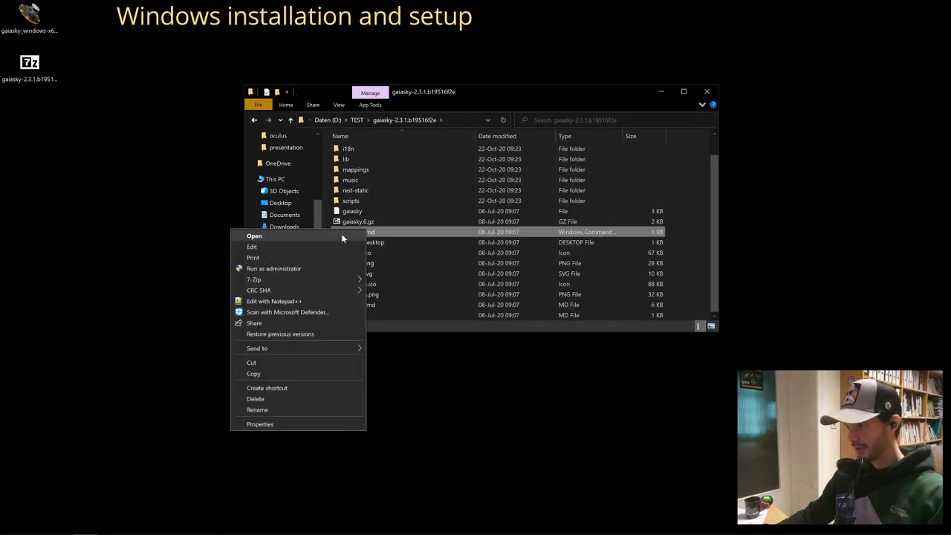
{"action": "left_click", "coordinate": [341, 233]}
{"action": "left_click", "coordinate": [515, 80]}
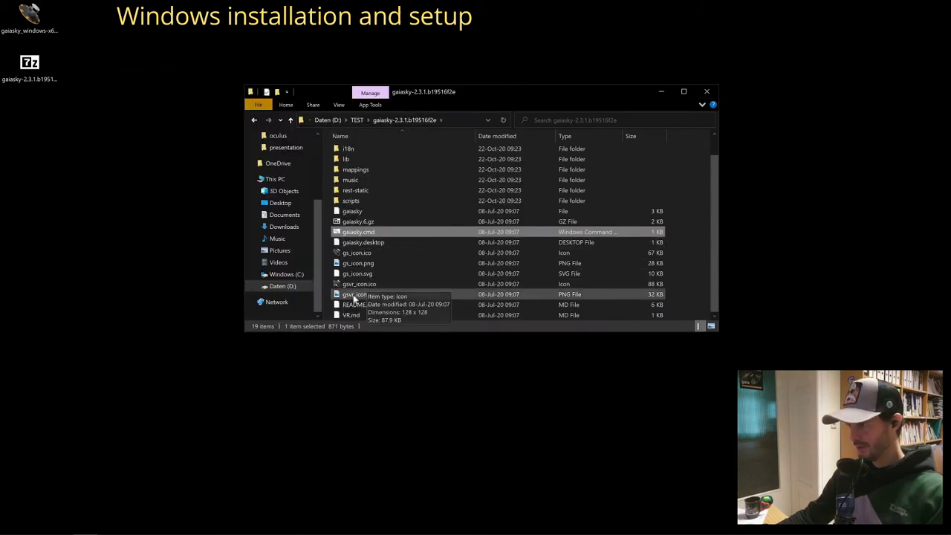
- Open Windows PowerShell and arrange its window beside the Gaia Sky folder so both can be used
{"action": "mouse_move", "coordinate": [66, 530]}
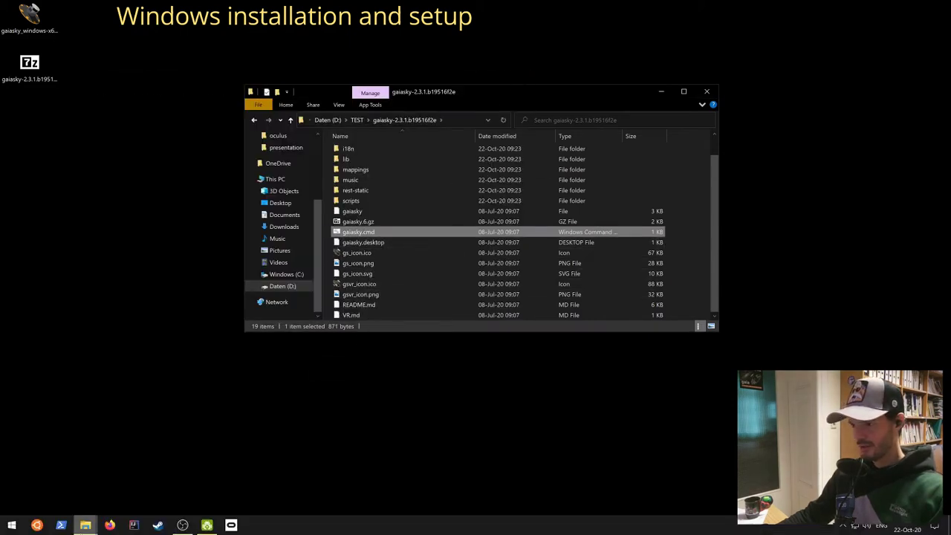
{"action": "left_click", "coordinate": [66, 525]}
{"action": "left_click_drag", "start_coordinate": [303, 96], "coordinate": [656, 115]}
{"action": "left_click", "coordinate": [630, 199]}
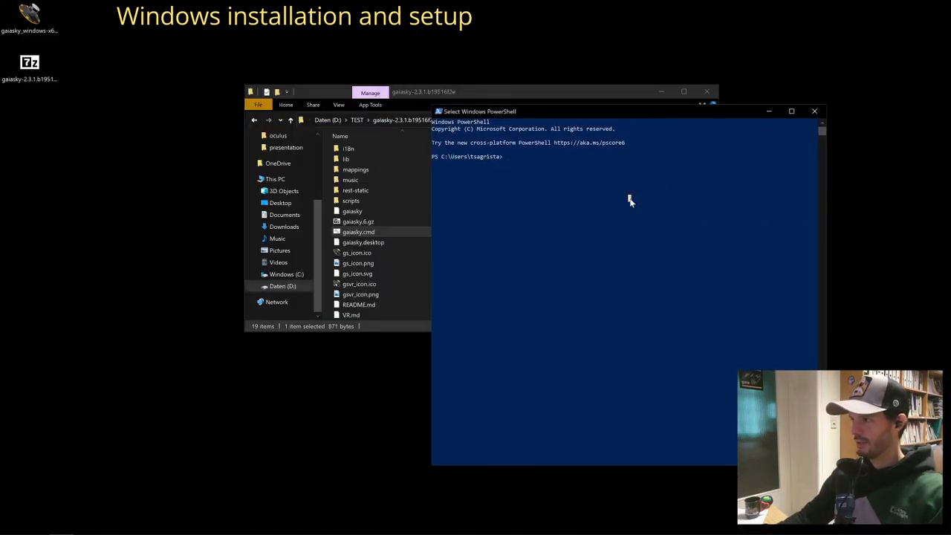
{"action": "left_click_drag", "start_coordinate": [505, 92], "coordinate": [305, 50]}
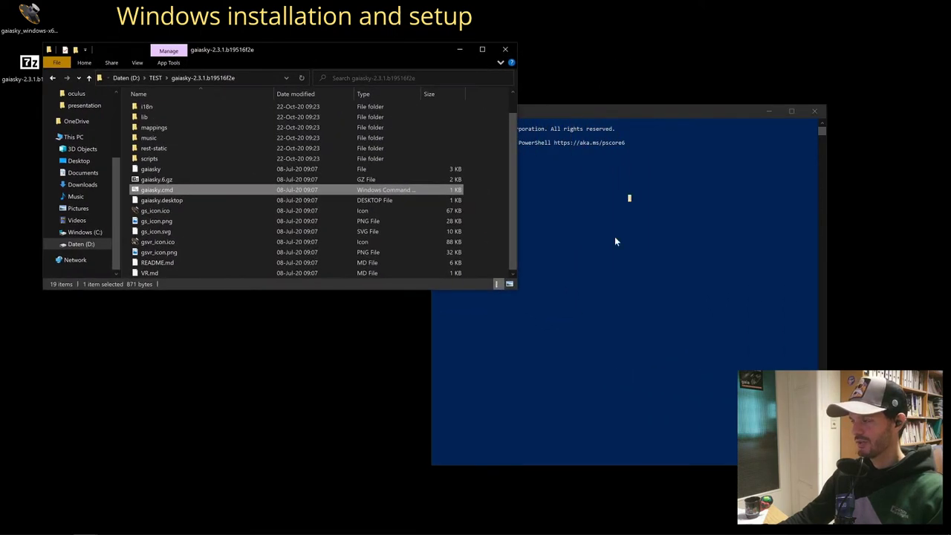
{"action": "left_click", "coordinate": [706, 305]}
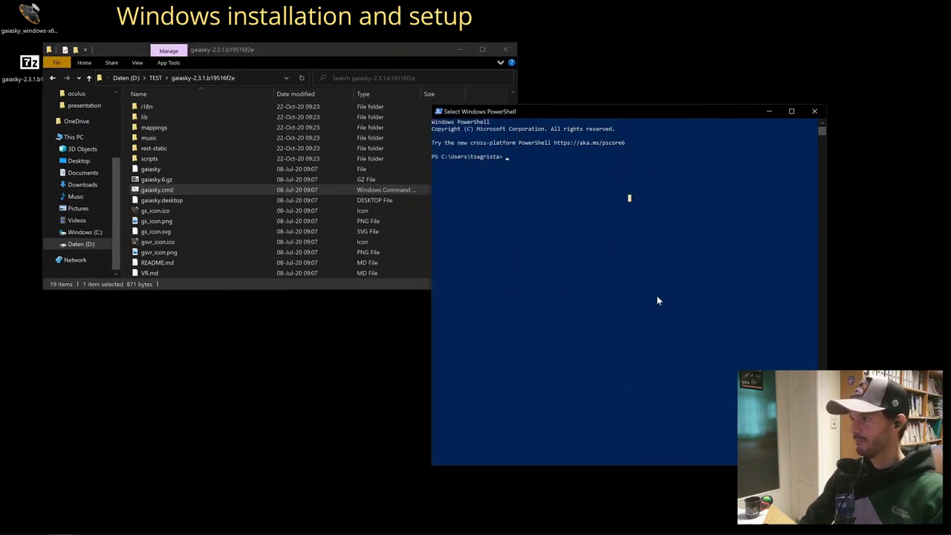
{"action": "key", "text": "Escape"}
- Switch to drive D: in PowerShell, change into .\TEST\gaiasky-2.3.1.b19516f2e\ and list the directory contents with ls
{"action": "type", "text": "D:\\> "}
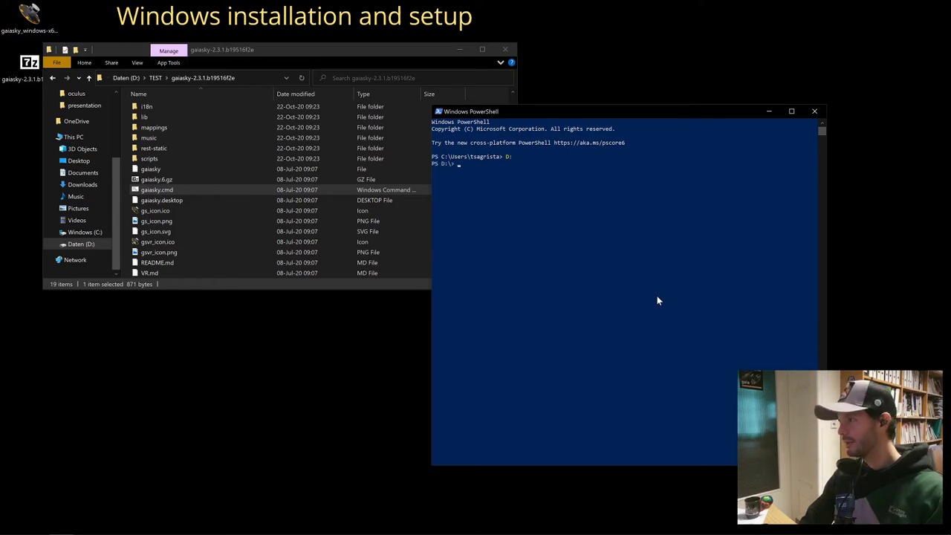
{"action": "type", "text": "ls"}
{"action": "key", "text": "Return"}
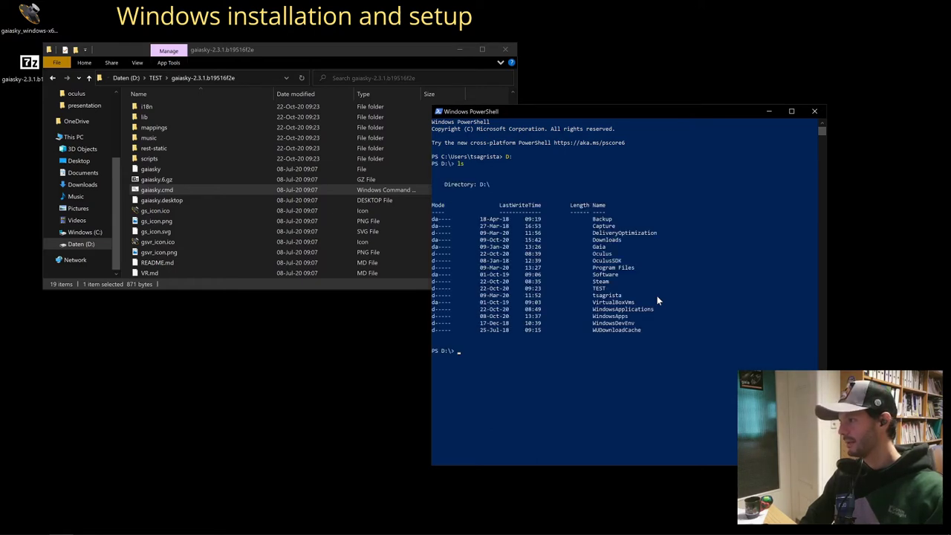
{"action": "type", "text": "cd .\\TEST\\"}
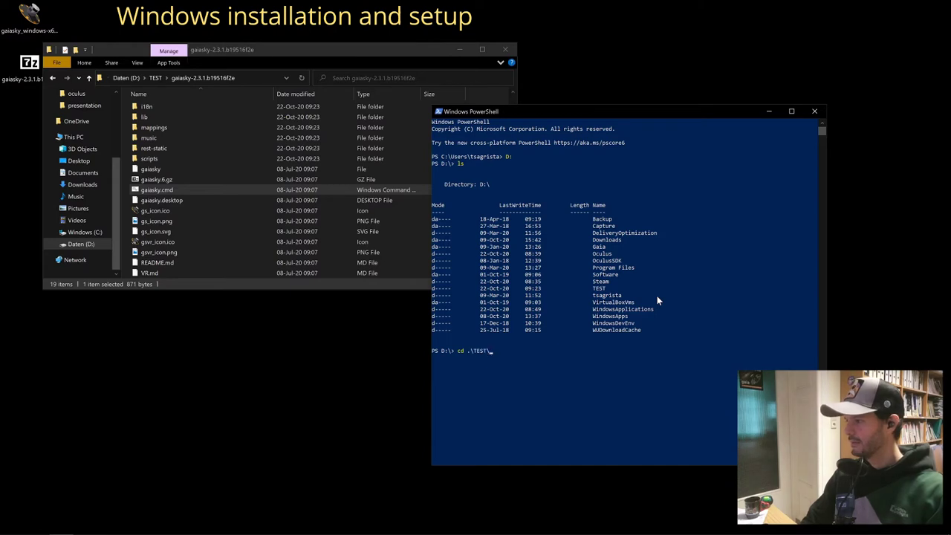
{"action": "type", "text": "g"}
{"action": "key", "text": "Tab"}
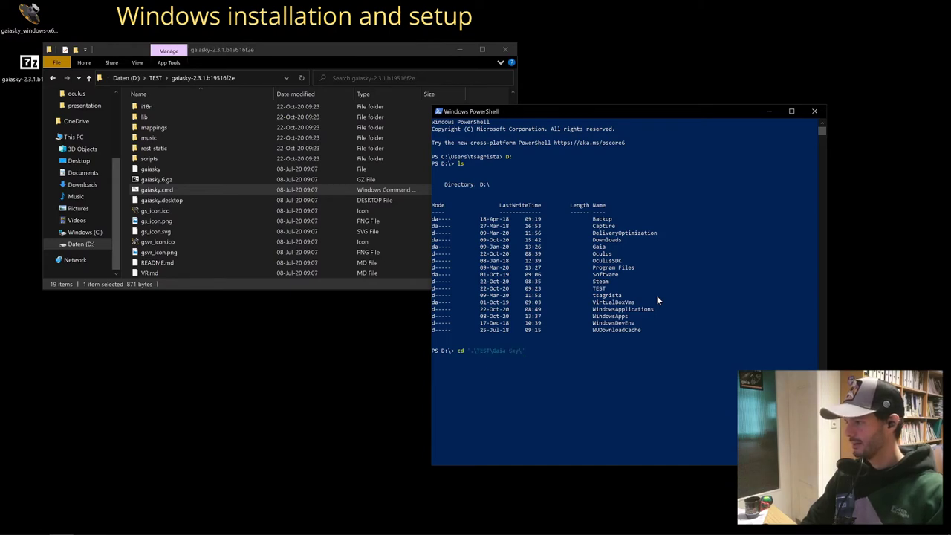
{"action": "key", "text": "Tab"}
{"action": "key", "text": "Return"}
{"action": "type", "text": "ls"}
{"action": "key", "text": "Return"}
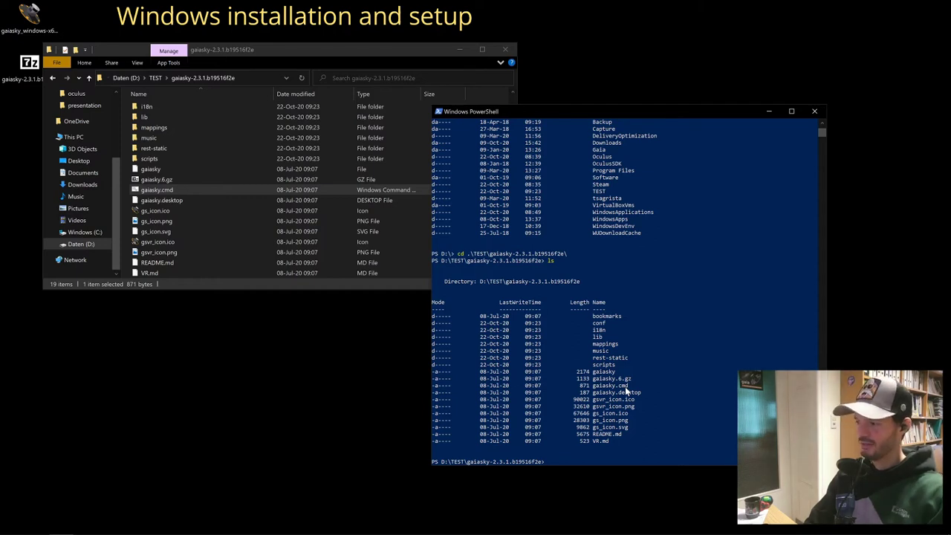
- Check the installed Java with java -version and launch Gaia Sky by running gaiasky.cmd
{"action": "type", "text": "java -version"}
{"action": "key", "text": "Return"}
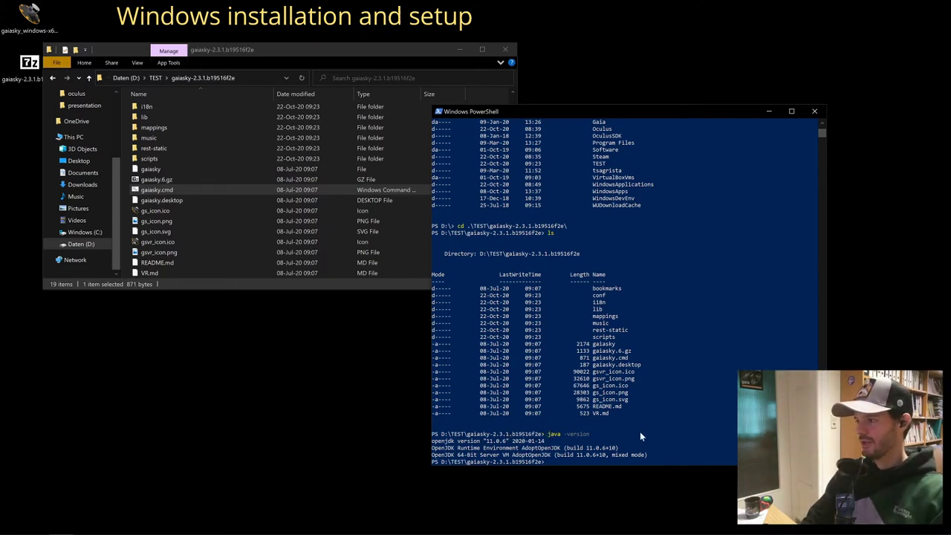
{"action": "type", "text": "gaiasky.cmd"}
{"action": "key", "text": "Return"}
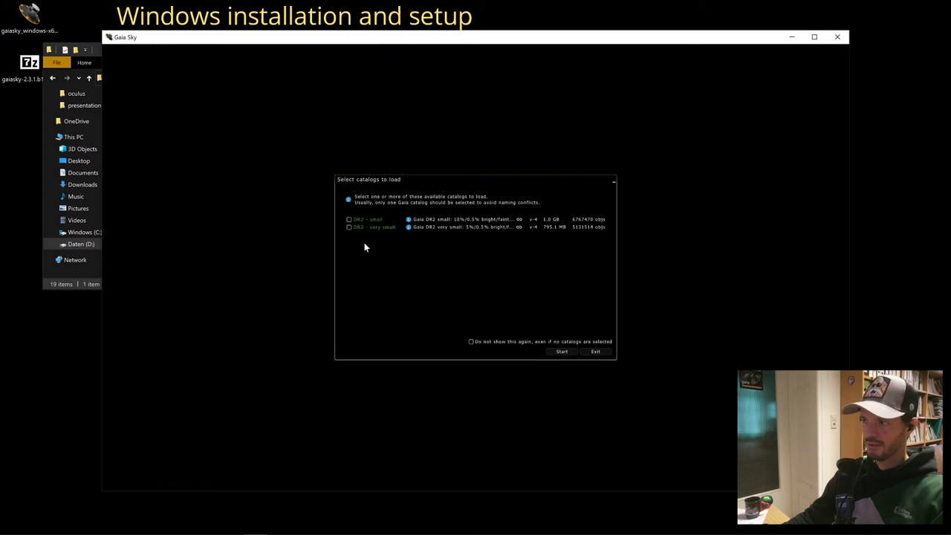
- Start Gaia Sky with the DR2 - small catalog and bring the PowerShell log to the front to follow the loading
{"action": "left_click_drag", "start_coordinate": [271, 31], "coordinate": [212, 31]}
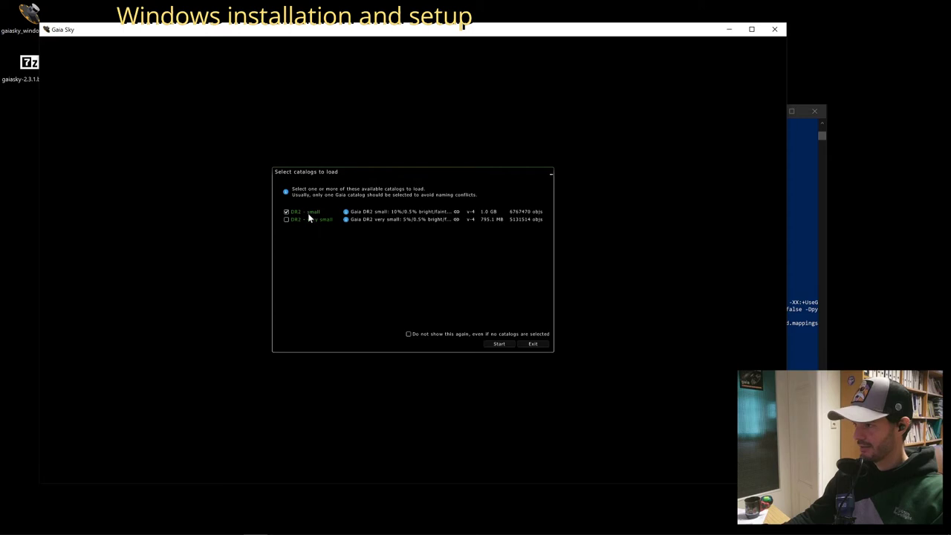
{"action": "left_click", "coordinate": [507, 346]}
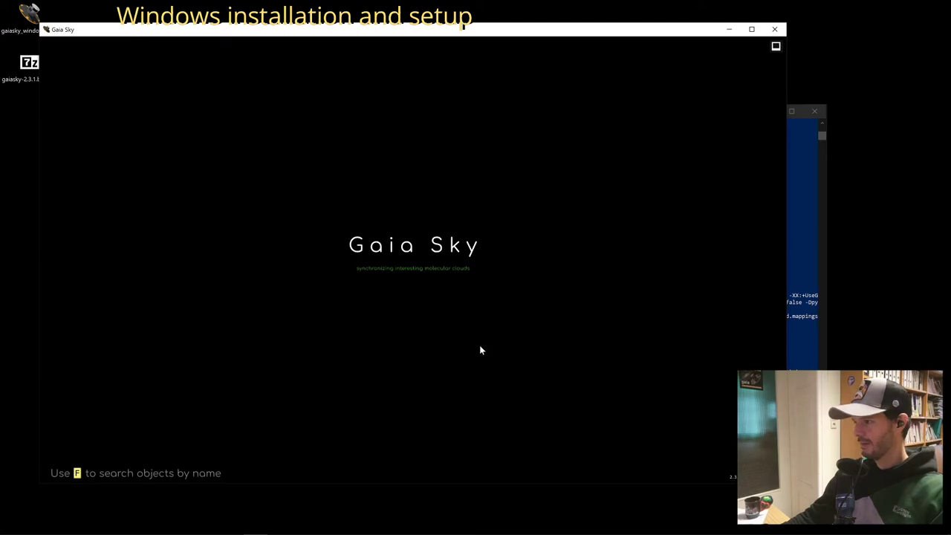
{"action": "left_click", "coordinate": [800, 255]}
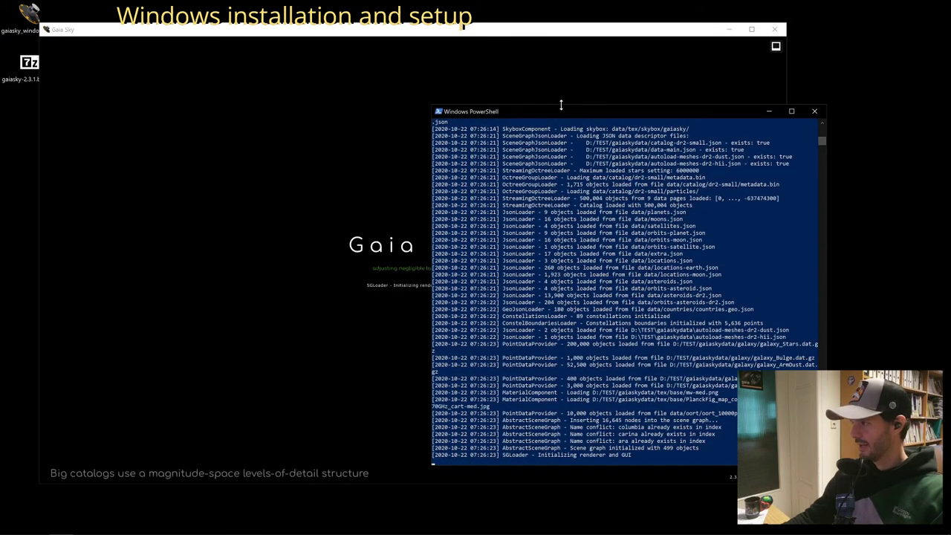
{"action": "left_click_drag", "start_coordinate": [569, 114], "coordinate": [681, 44]}
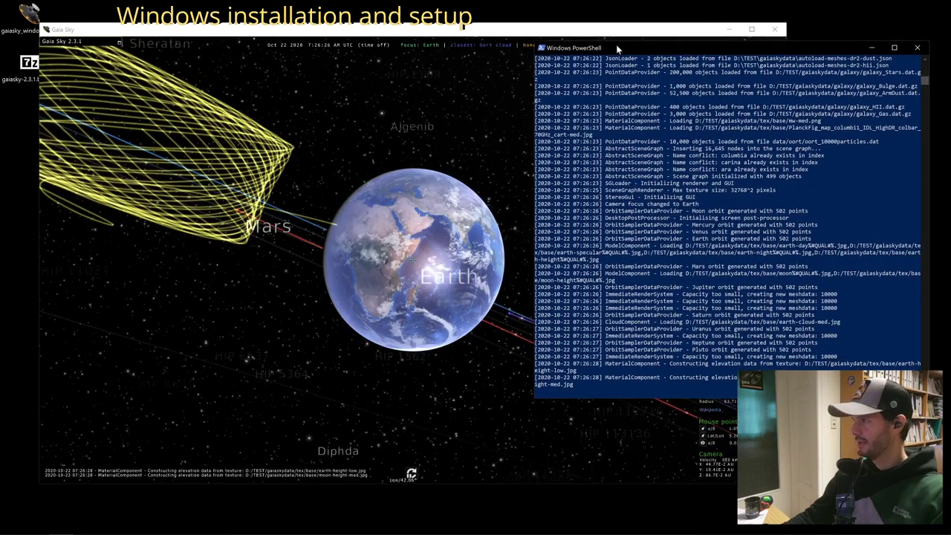
- Return to the Gaia Sky window, rotate the view around Earth and zoom away from it
{"action": "left_click", "coordinate": [526, 312]}
{"action": "left_click_drag", "start_coordinate": [526, 312], "coordinate": [500, 315]}
{"action": "scroll", "coordinate": [491, 315], "scroll_direction": "down", "scroll_amount": 3}
{"action": "scroll", "coordinate": [492, 315], "scroll_direction": "down", "scroll_amount": 5}
{"action": "scroll", "coordinate": [525, 257], "scroll_direction": "down", "scroll_amount": 2}
{"action": "left_click_drag", "start_coordinate": [520, 253], "coordinate": [429, 281]}
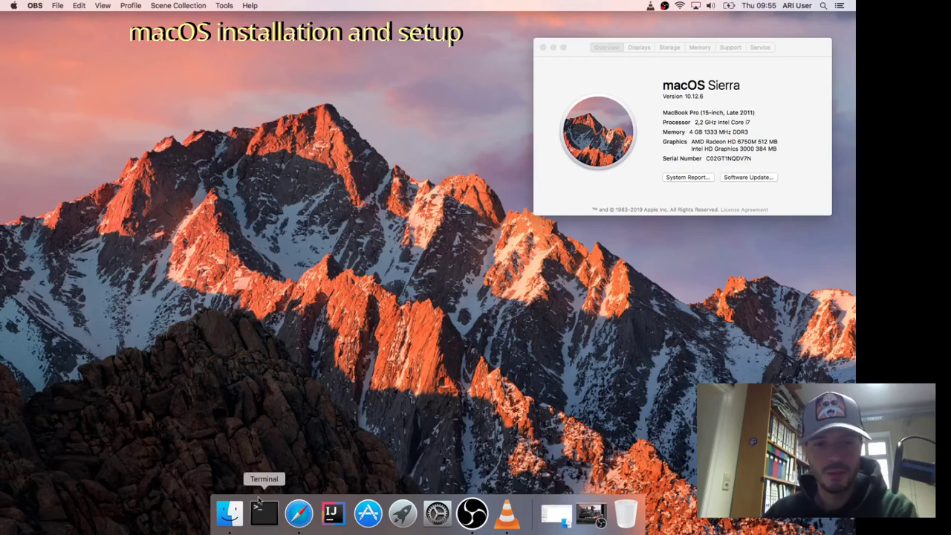
- On the Mac, open the Gaia Sky website in Safari, enlarge the window and go to the Downloads page
{"action": "left_click", "coordinate": [300, 512]}
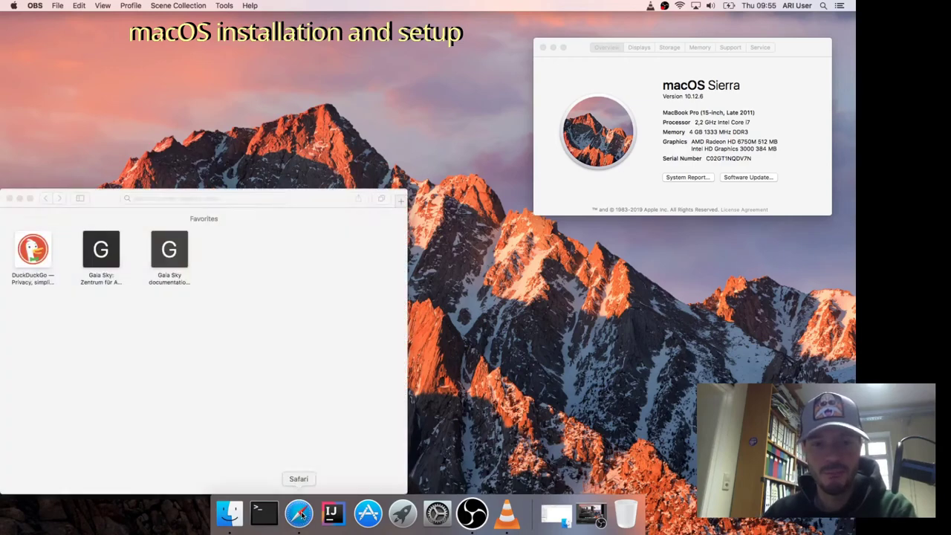
{"action": "left_click", "coordinate": [99, 251]}
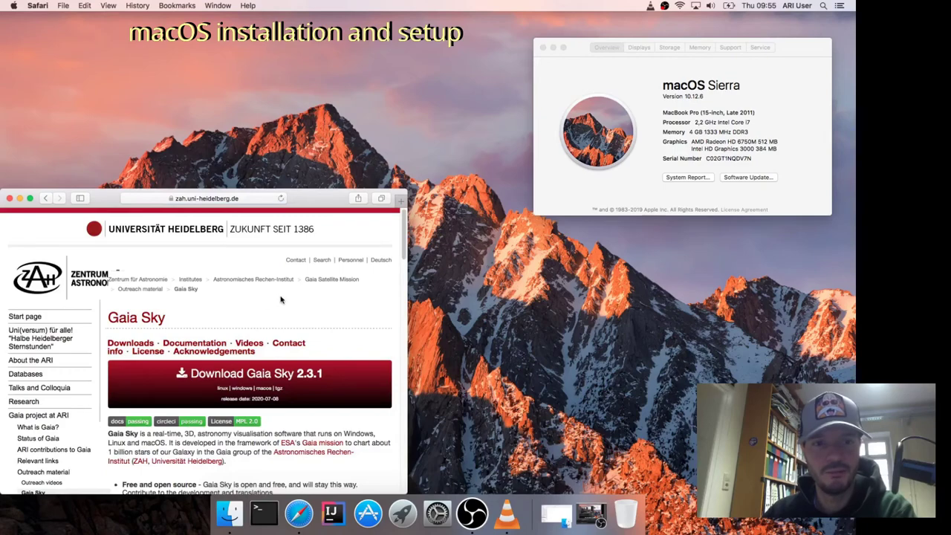
{"action": "left_click_drag", "start_coordinate": [407, 193], "coordinate": [510, 92]}
{"action": "left_click", "coordinate": [336, 280]}
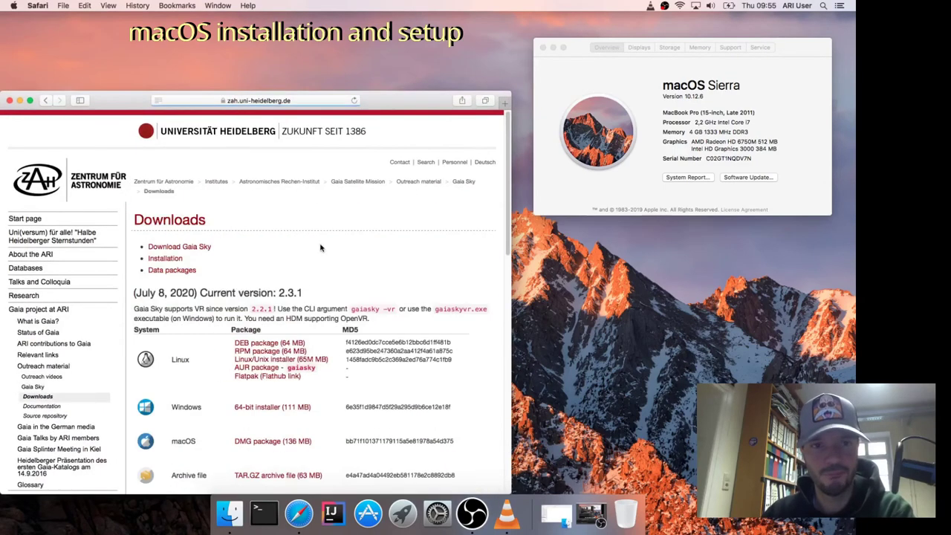
- Download the macOS DMG package and the TAR.GZ archive file, check their download progress and close the browser window
{"action": "scroll", "coordinate": [321, 248], "scroll_direction": "down", "scroll_amount": 3}
{"action": "left_click", "coordinate": [273, 339]}
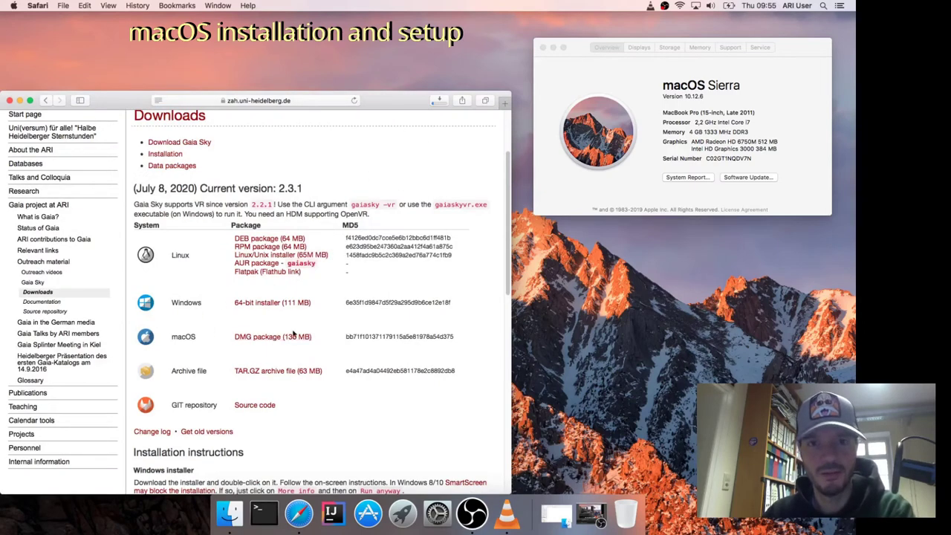
{"action": "left_click", "coordinate": [439, 100]}
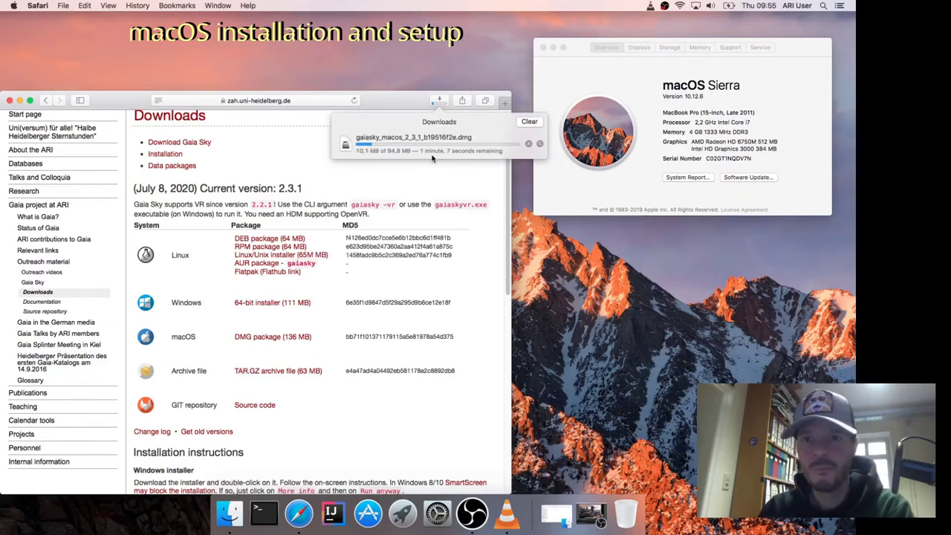
{"action": "left_click", "coordinate": [275, 374]}
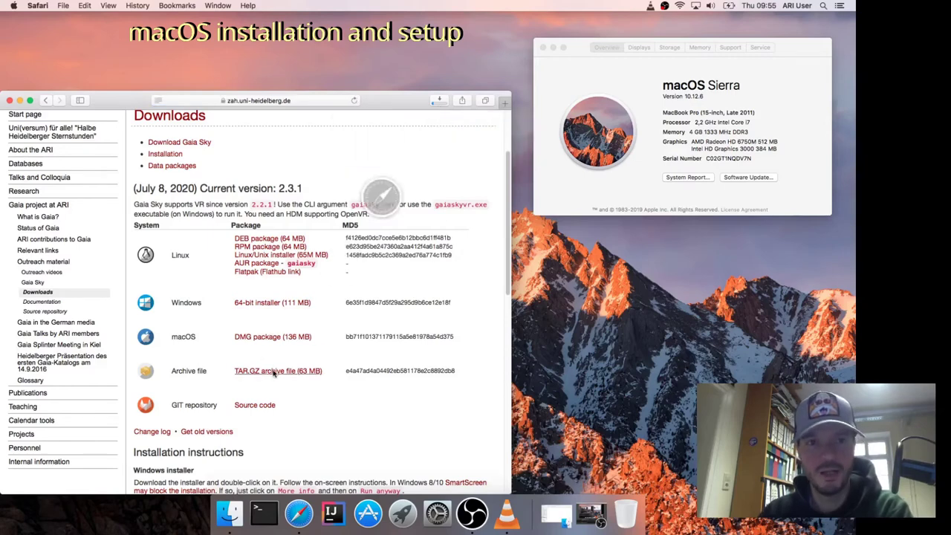
{"action": "left_click", "coordinate": [439, 100]}
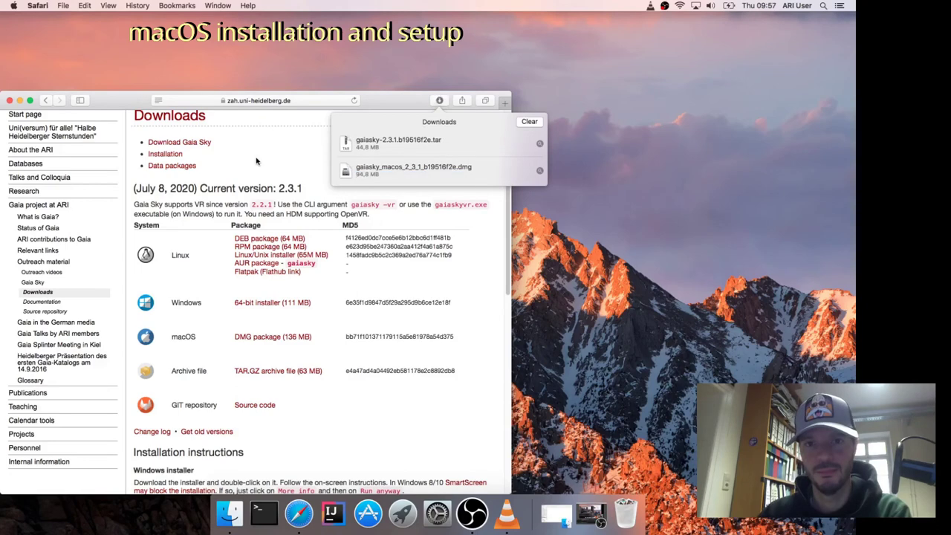
{"action": "left_click", "coordinate": [271, 156]}
{"action": "left_click", "coordinate": [9, 100]}
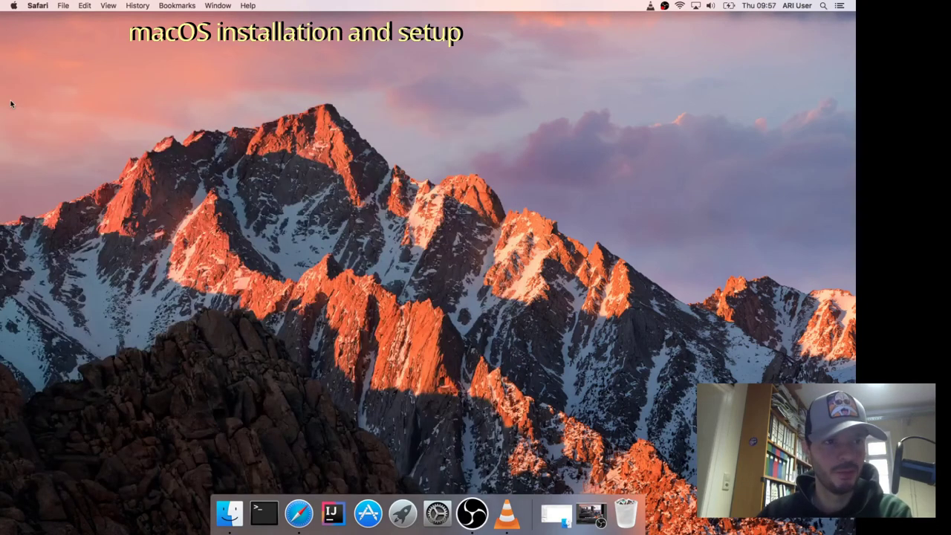
- Open the Downloads folder in Finder and select gaiasky_macos_2_3_1_b19516f2e.dmg
{"action": "left_click", "coordinate": [229, 512]}
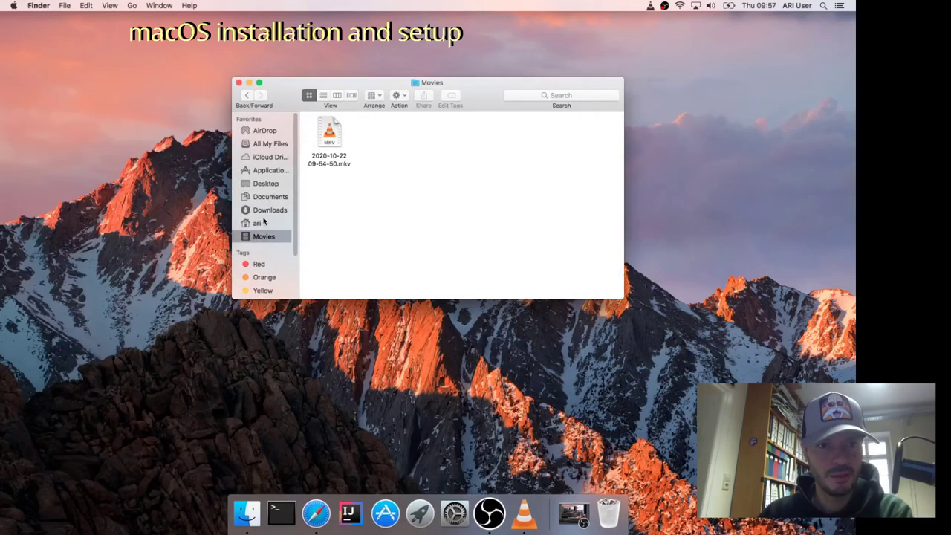
{"action": "left_click", "coordinate": [270, 198]}
{"action": "left_click", "coordinate": [267, 210]}
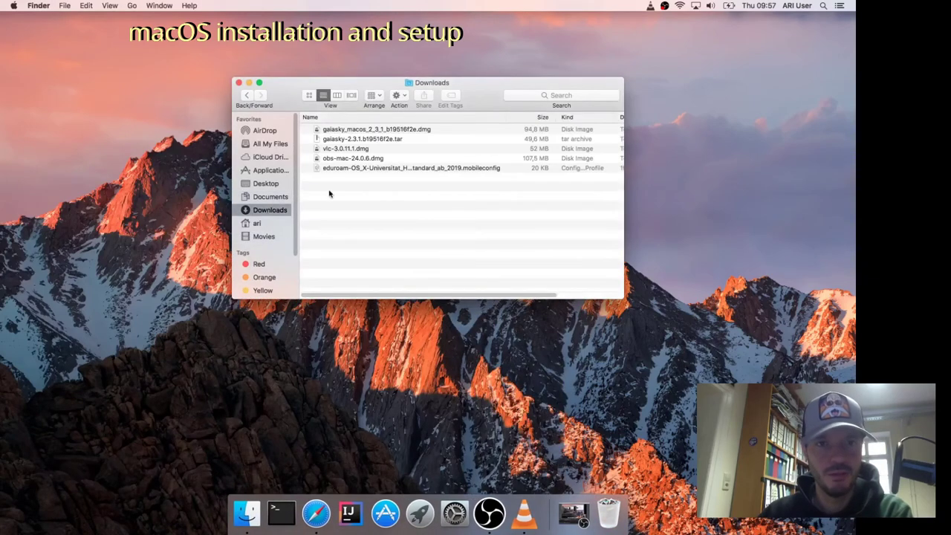
{"action": "left_click", "coordinate": [375, 131]}
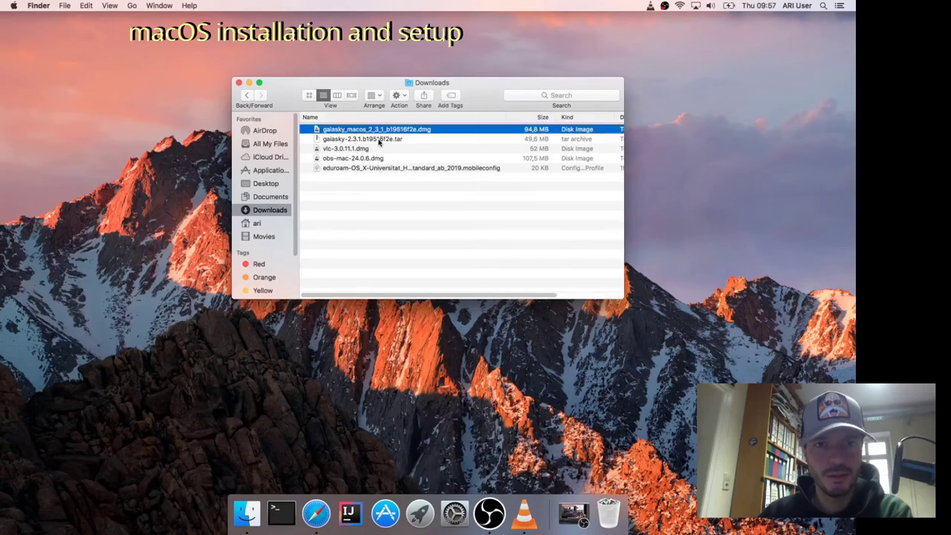
- Move vlc-3.0.11.1.dmg and obs-mac-24.0.6.dmg from the Downloads folder to the Trash and empty the Trash permanently
{"action": "left_click", "coordinate": [380, 140]}
{"action": "left_click", "coordinate": [334, 191]}
{"action": "left_click", "coordinate": [349, 149]}
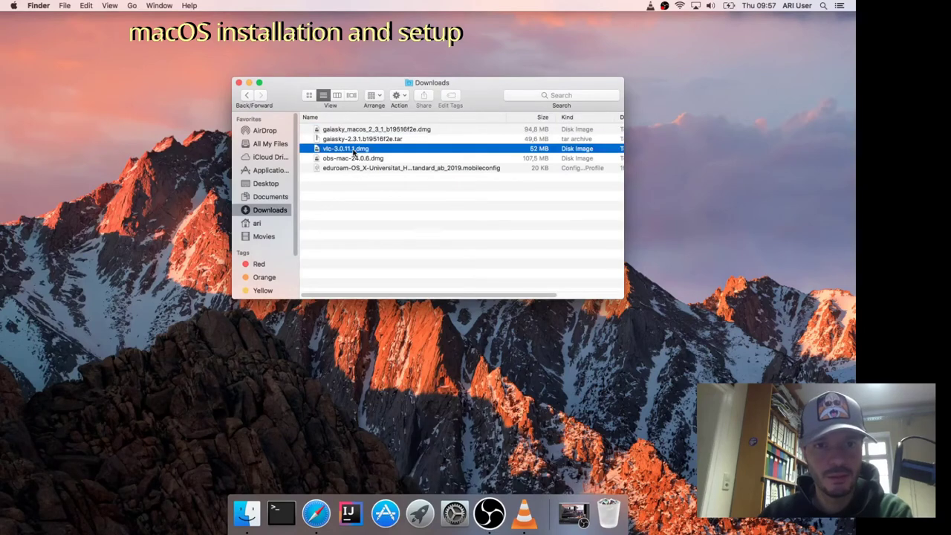
{"action": "right_click", "coordinate": [346, 158]}
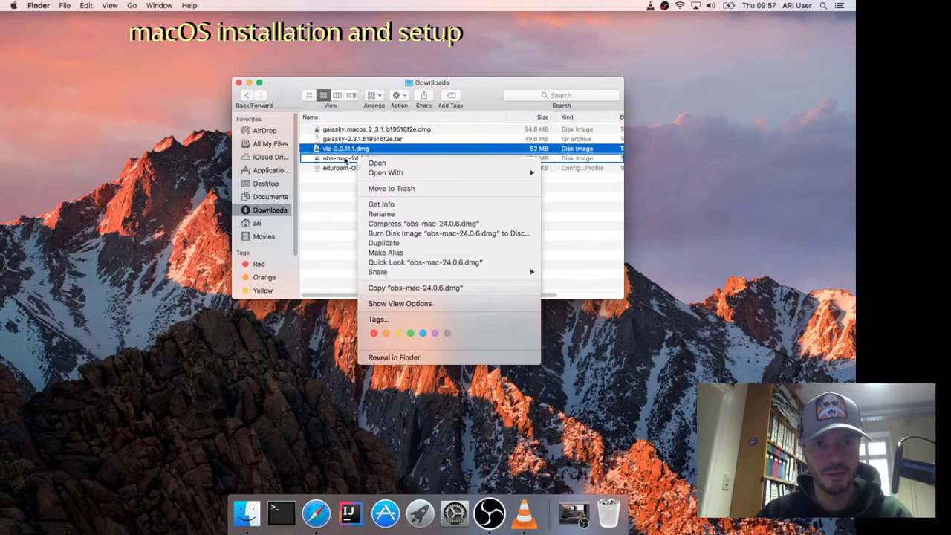
{"action": "left_click", "coordinate": [334, 158]}
{"action": "left_click", "coordinate": [334, 158], "text": "shift"}
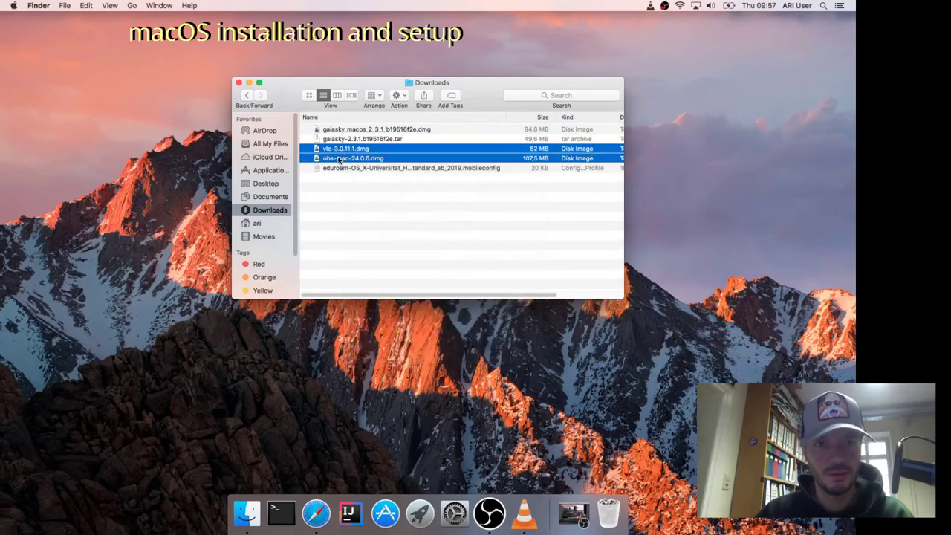
{"action": "right_click", "coordinate": [341, 158]}
{"action": "left_click", "coordinate": [364, 202]}
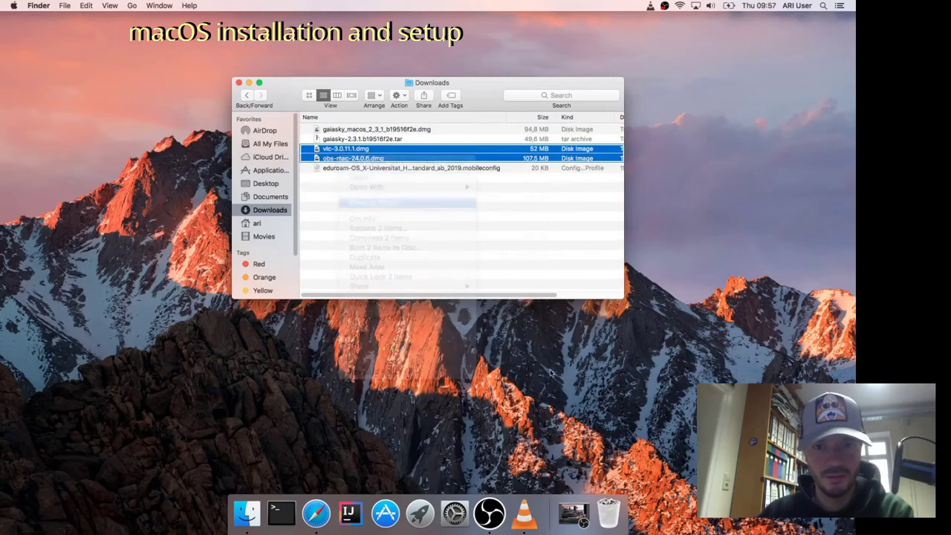
{"action": "right_click", "coordinate": [608, 513]}
{"action": "left_click", "coordinate": [627, 475]}
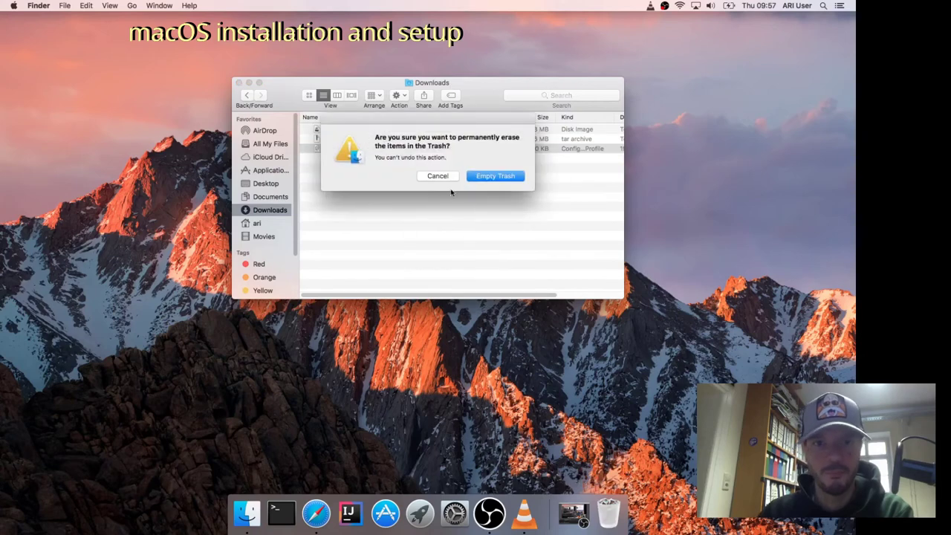
{"action": "left_click", "coordinate": [486, 178]}
- Open the disk image gaiasky_macos_2_3_1_b19516f2e.dmg and move its window clear of the Downloads file list
{"action": "left_click", "coordinate": [388, 130]}
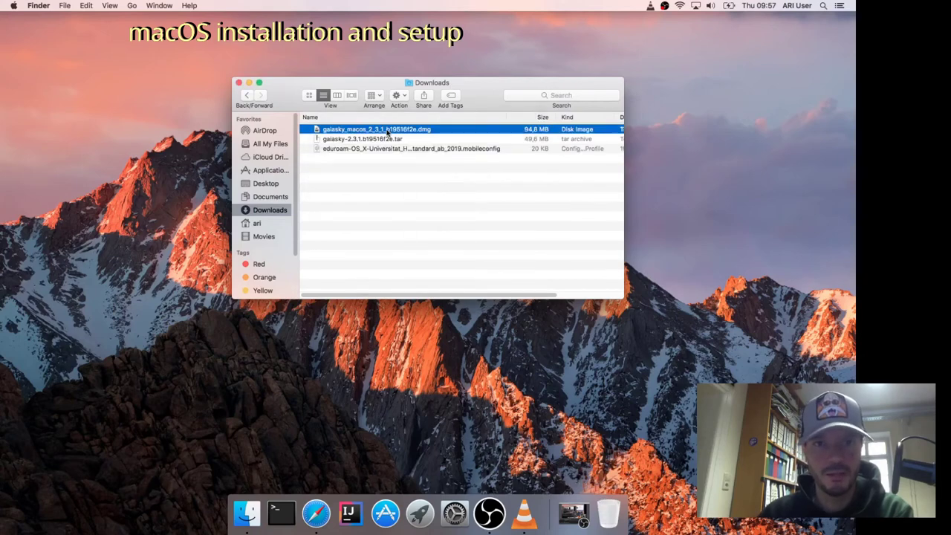
{"action": "double_click", "coordinate": [403, 130]}
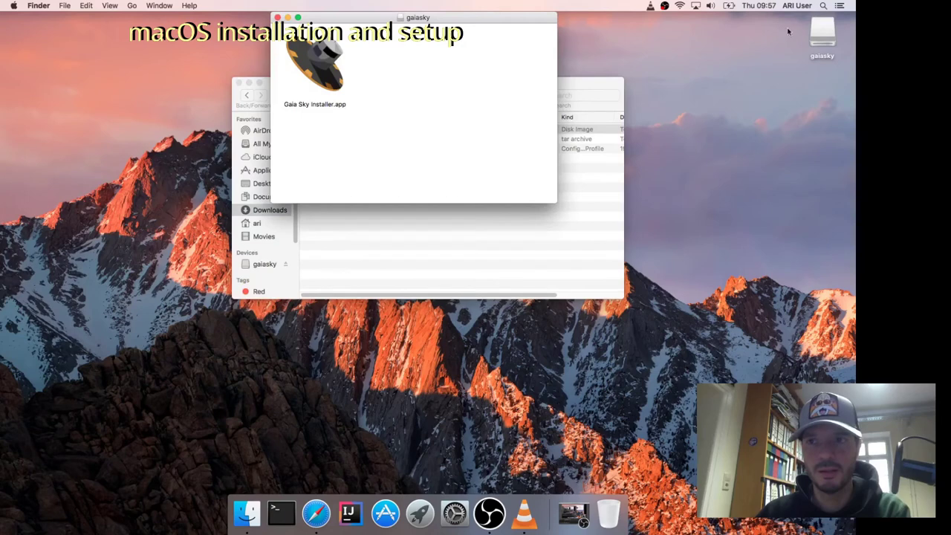
{"action": "left_click_drag", "start_coordinate": [429, 17], "coordinate": [216, 194]}
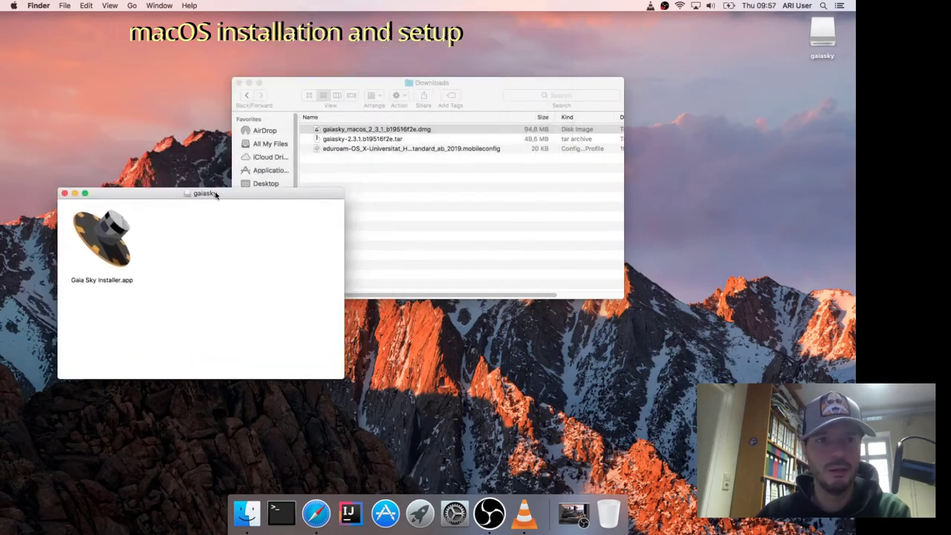
- Try to launch Gaia Sky Installer.app from the disk image and dismiss the alert
{"action": "left_click", "coordinate": [113, 234]}
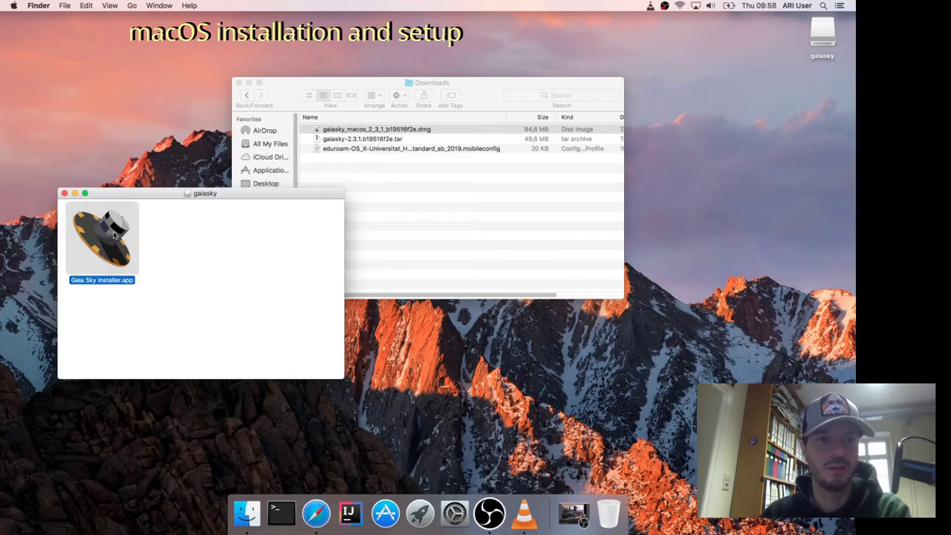
{"action": "double_click", "coordinate": [107, 234]}
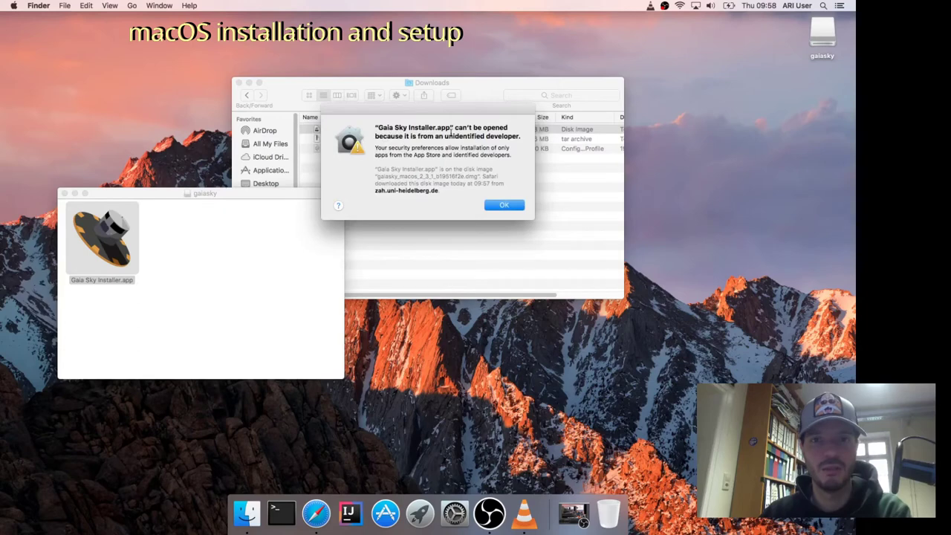
{"action": "left_click", "coordinate": [500, 207]}
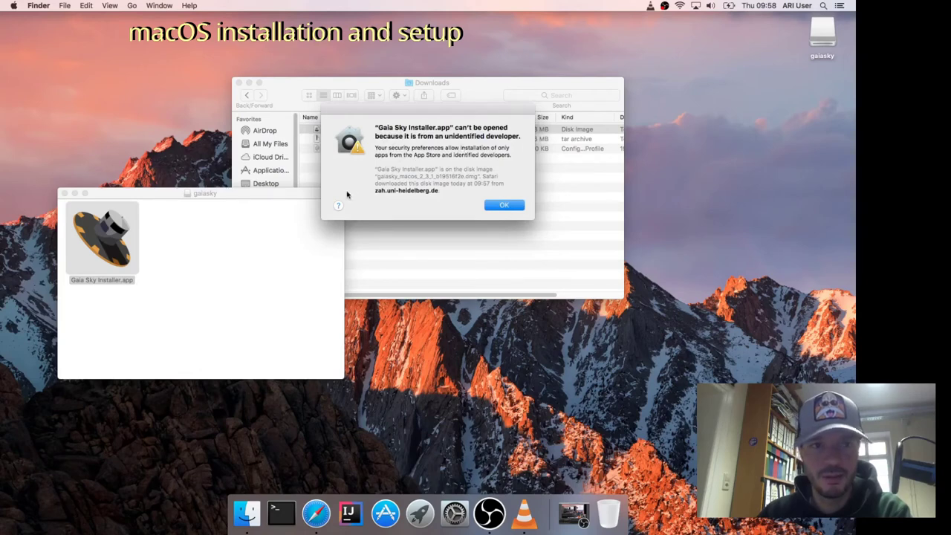
{"action": "left_click", "coordinate": [502, 206]}
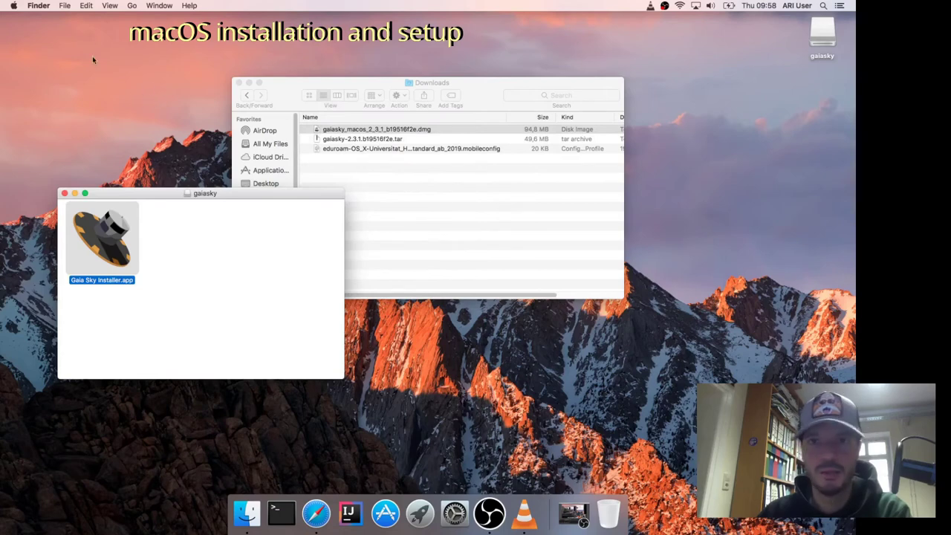
- In the Security & Privacy settings, allow the blocked Gaia Sky Installer.app to open anyway, and close the settings window
{"action": "left_click", "coordinate": [39, 6]}
{"action": "mouse_move", "coordinate": [13, 5]}
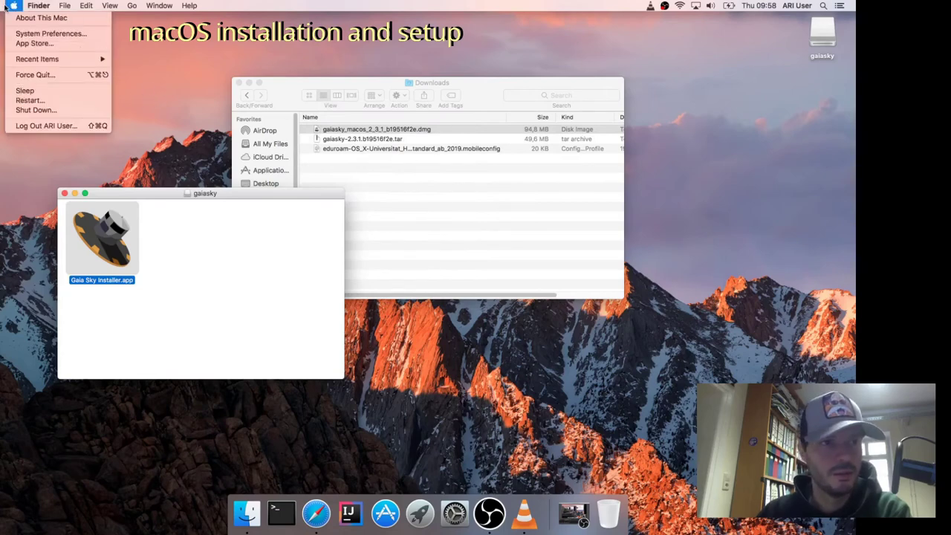
{"action": "mouse_move", "coordinate": [28, 59]}
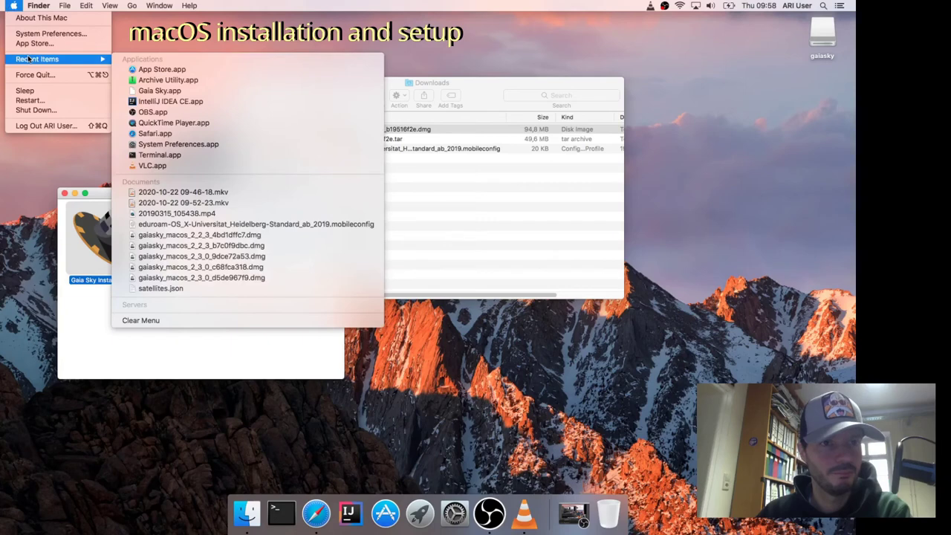
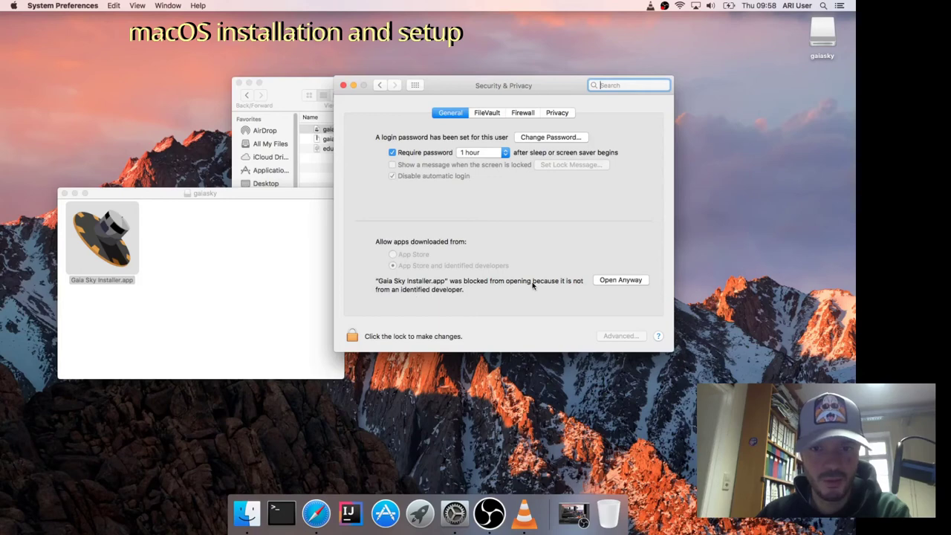
{"action": "left_click", "coordinate": [626, 281]}
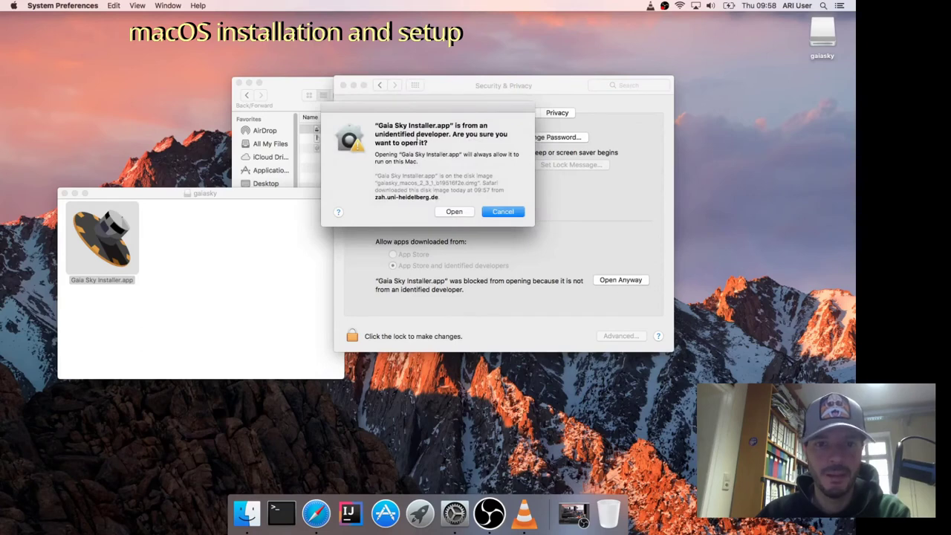
{"action": "left_click", "coordinate": [453, 212]}
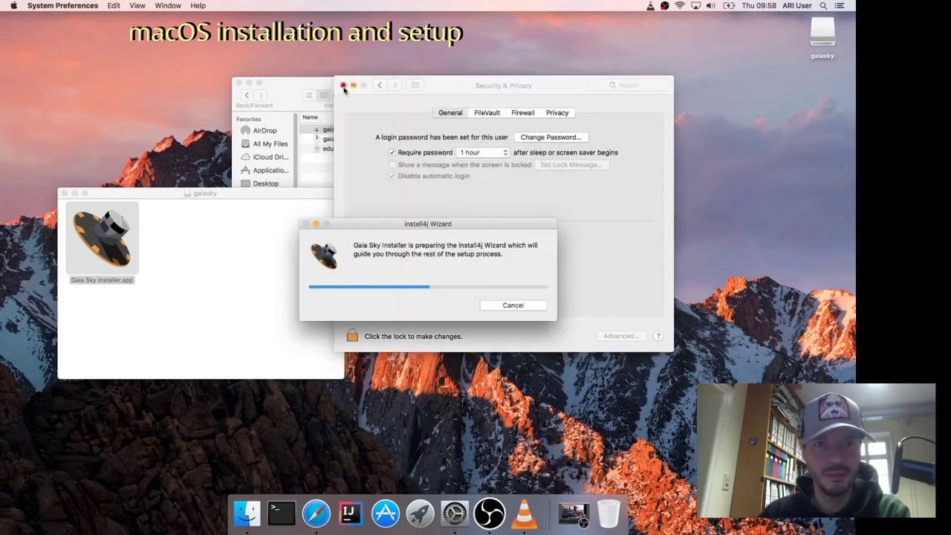
{"action": "left_click", "coordinate": [344, 86]}
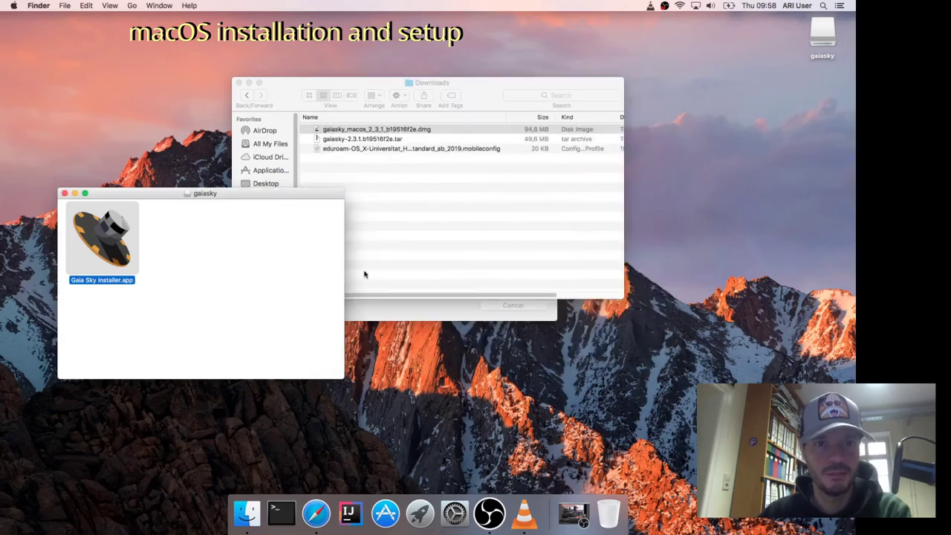
- Run the setup wizard to install Gaia Sky in /Applications, and eject the gaiasky disk image
{"action": "left_click", "coordinate": [412, 246]}
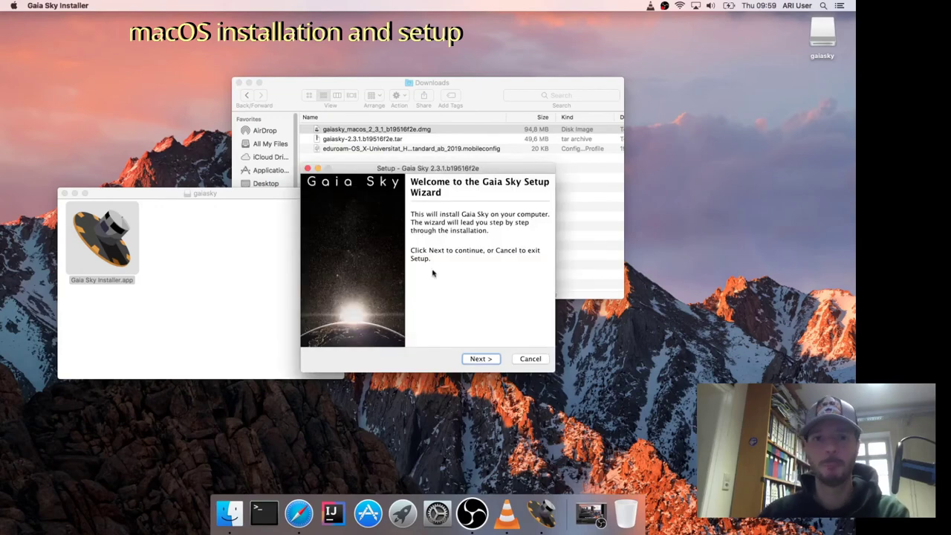
{"action": "left_click", "coordinate": [483, 359]}
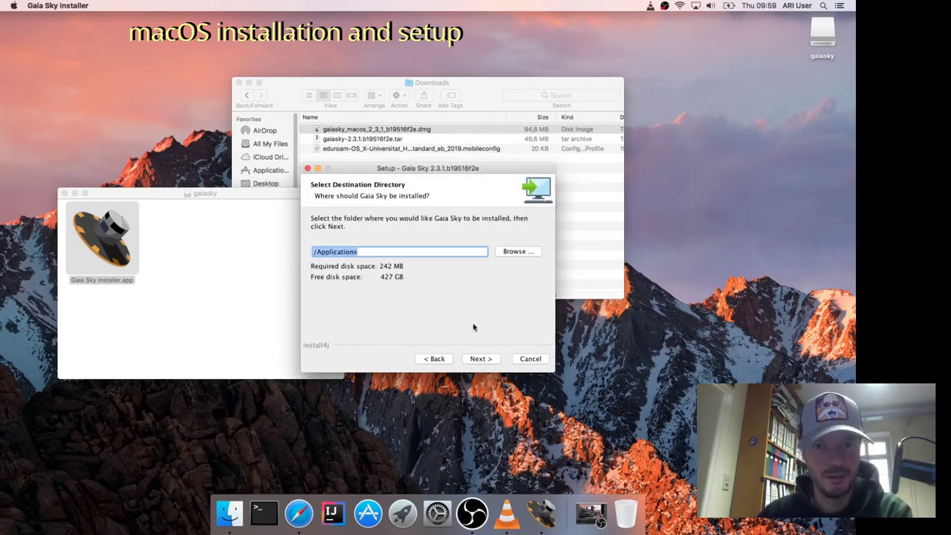
{"action": "left_click", "coordinate": [481, 360]}
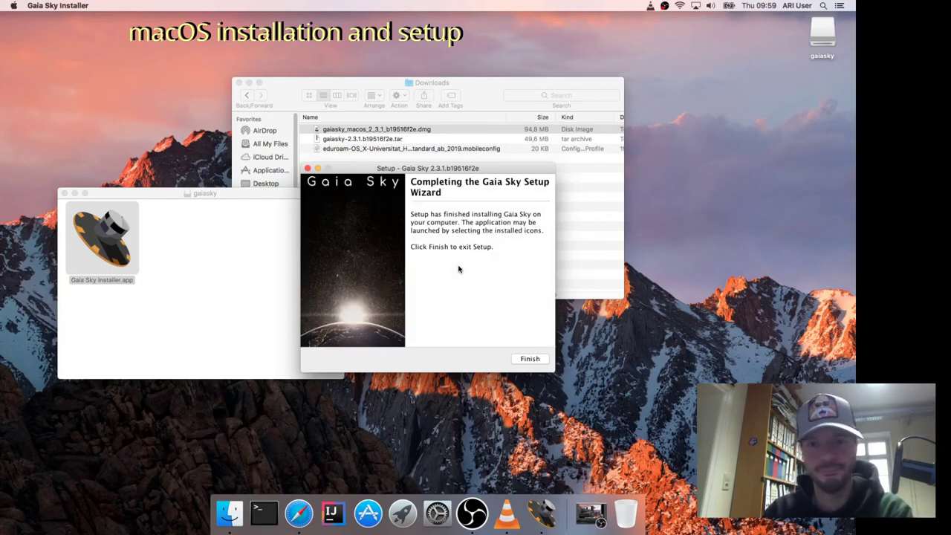
{"action": "left_click", "coordinate": [530, 359]}
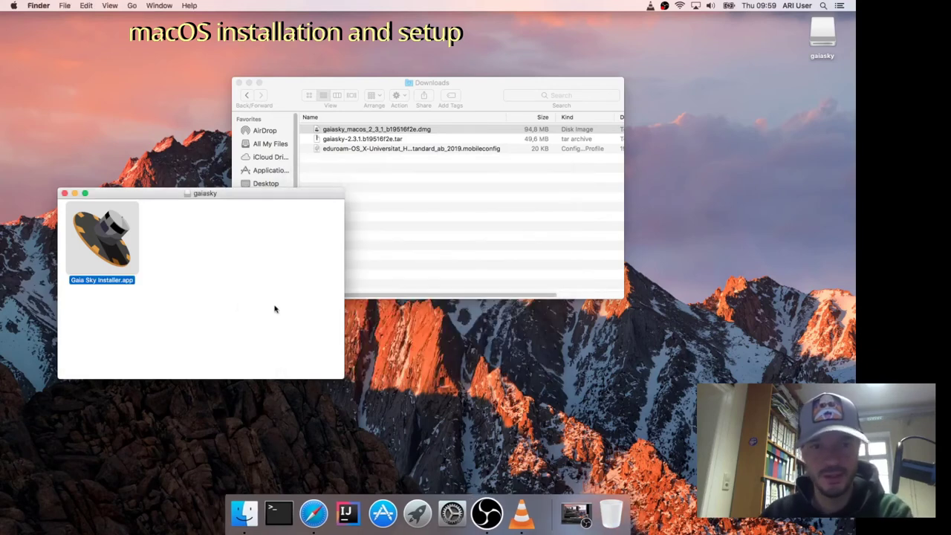
{"action": "left_click", "coordinate": [65, 194]}
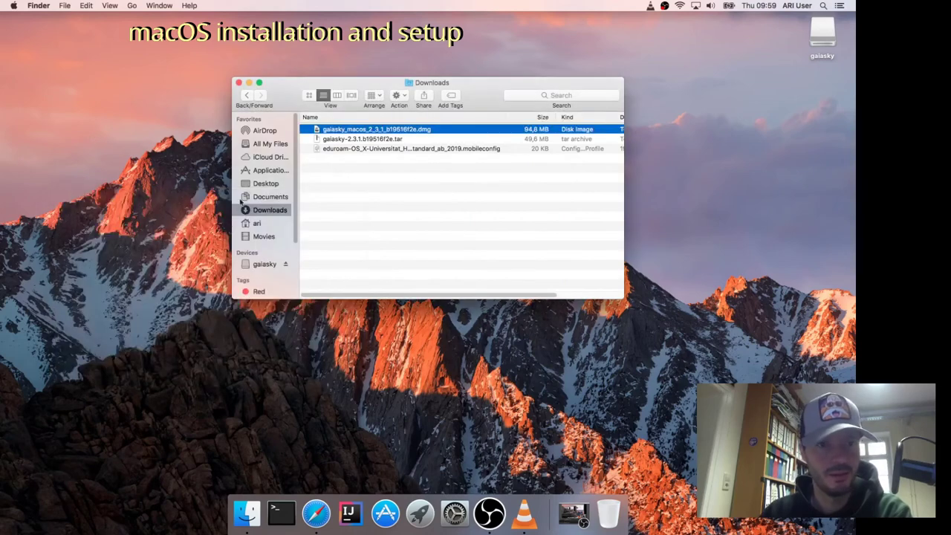
{"action": "left_click", "coordinate": [285, 264]}
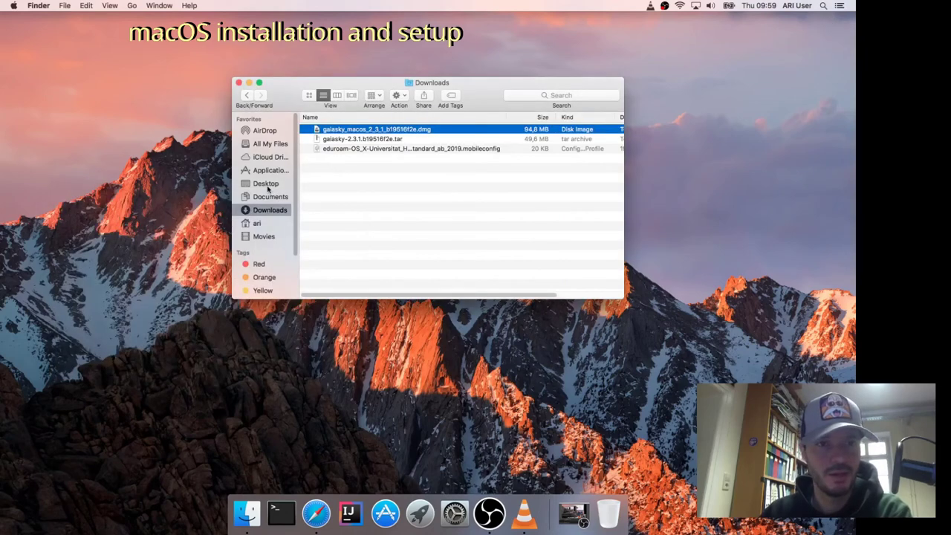
- Show the Applications folder as icons in Finder and launch Gaia Sky.app
{"action": "left_click", "coordinate": [269, 171]}
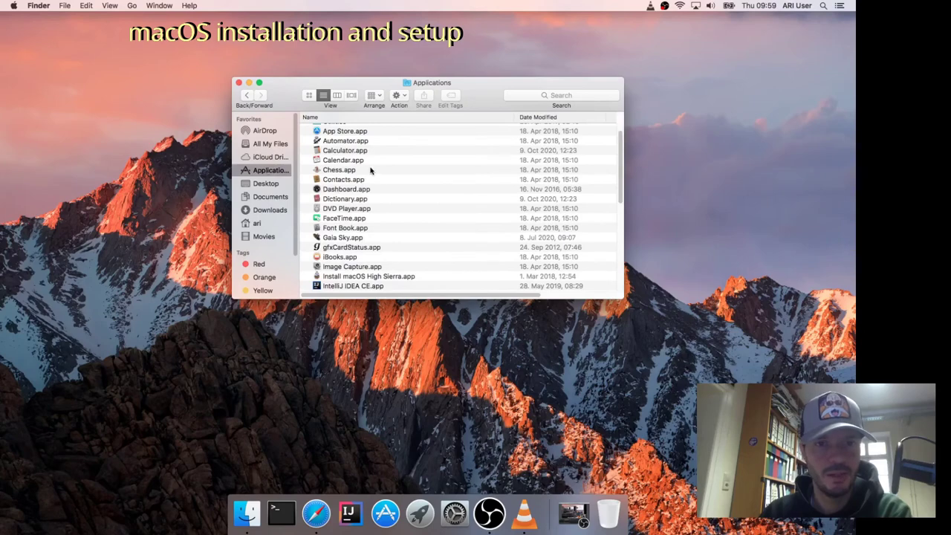
{"action": "scroll", "coordinate": [372, 173], "scroll_direction": "down", "scroll_amount": 1}
{"action": "scroll", "coordinate": [372, 173], "scroll_direction": "down", "scroll_amount": 4}
{"action": "scroll", "coordinate": [367, 181], "scroll_direction": "up", "scroll_amount": 6}
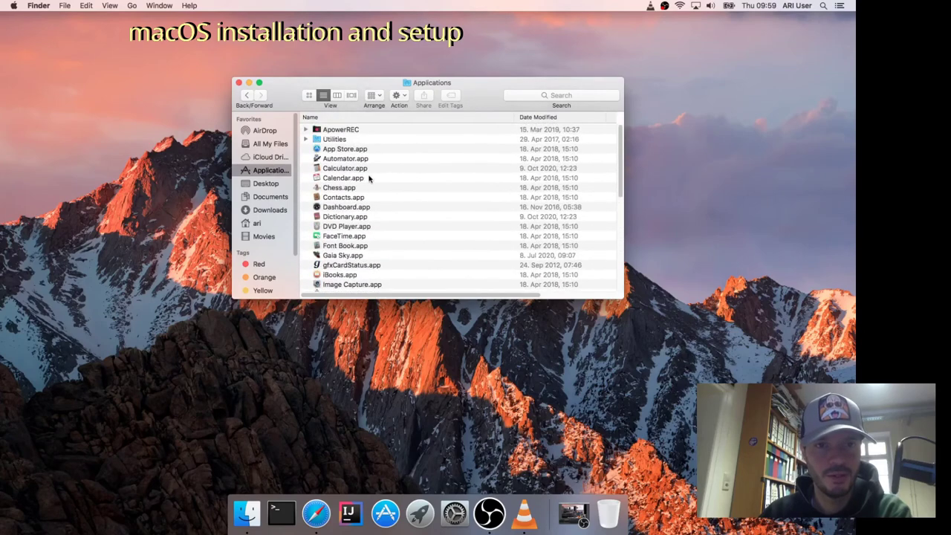
{"action": "left_click", "coordinate": [309, 95]}
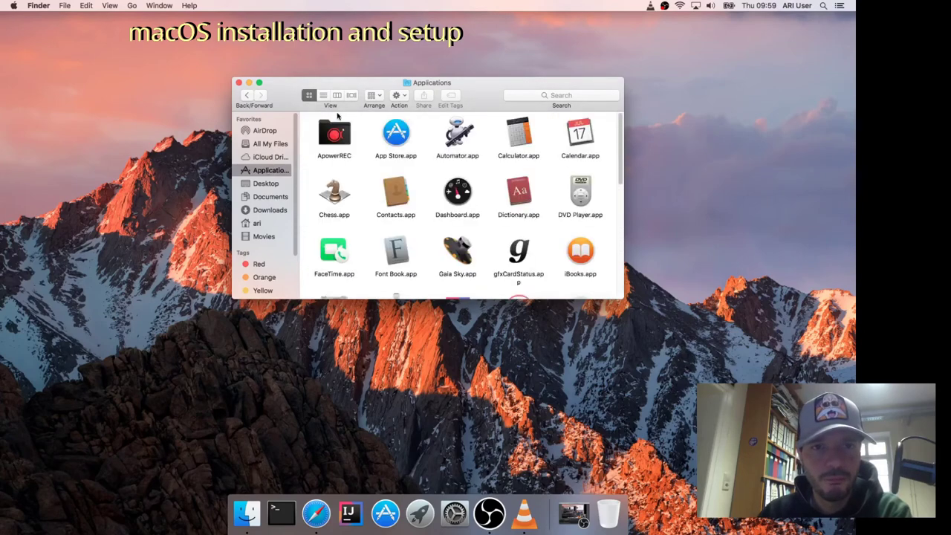
{"action": "left_click", "coordinate": [462, 237]}
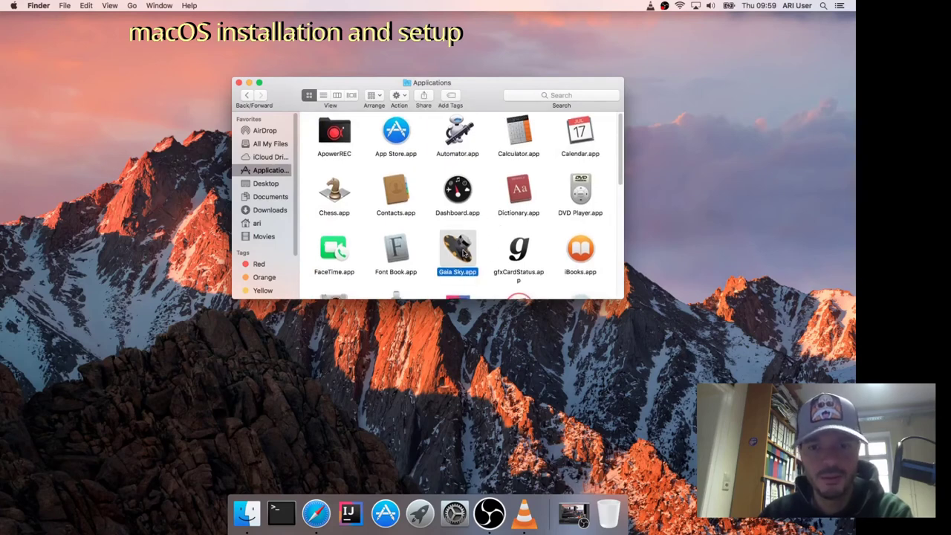
{"action": "double_click", "coordinate": [462, 252]}
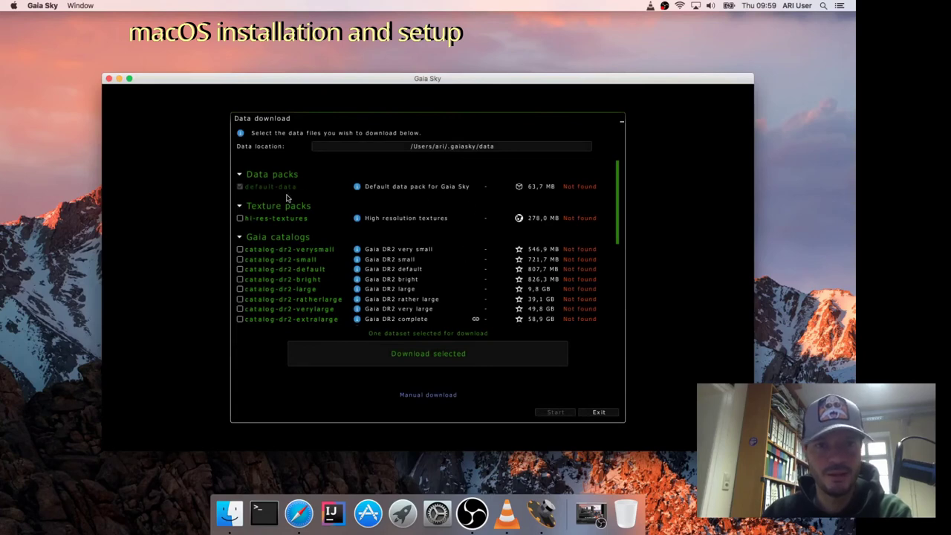
- Try selecting the catalog-dr2-verysmall catalog, and download the default data pack together with the Hipparcos catalog
{"action": "left_click", "coordinate": [240, 249]}
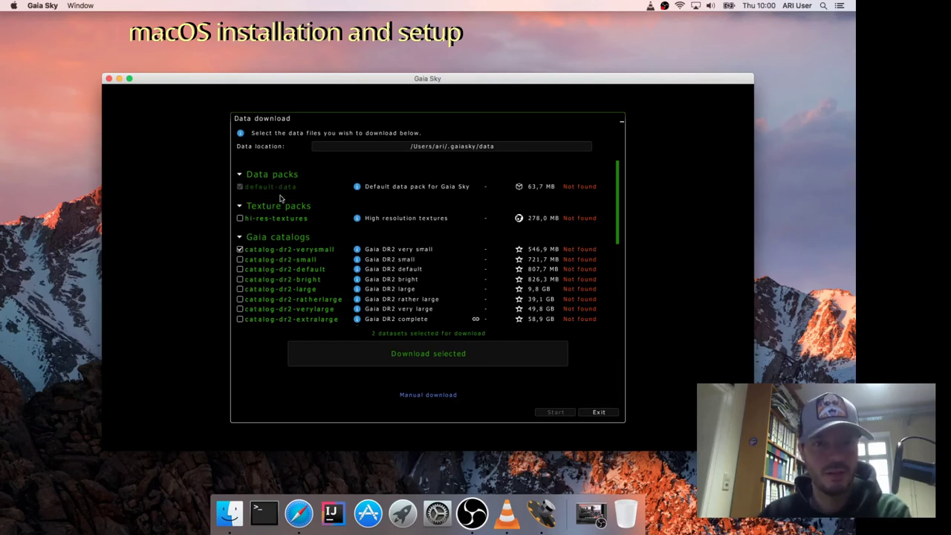
{"action": "left_click", "coordinate": [429, 357]}
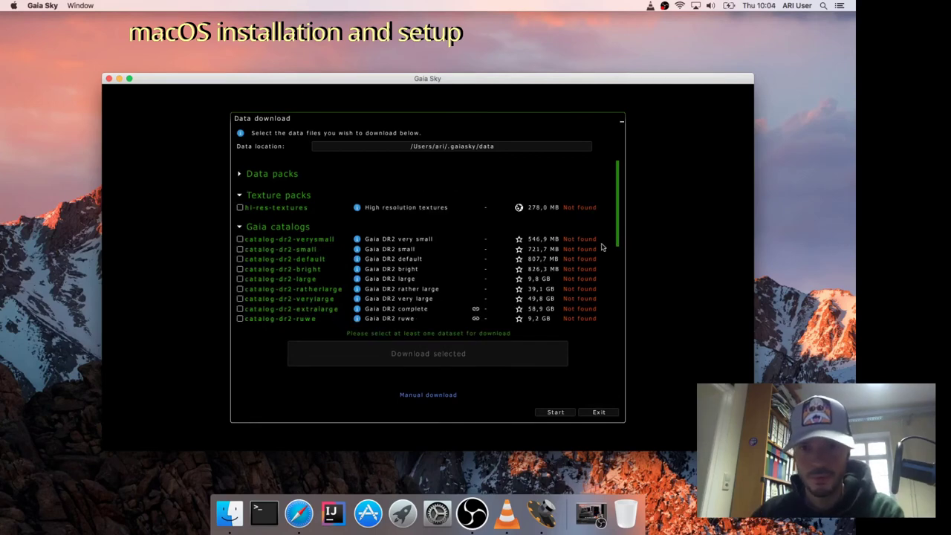
- Review the texture packs, Gaia catalogs and other catalogs offered in the data download list, including their sizes and status
{"action": "scroll", "coordinate": [587, 252], "scroll_direction": "down", "scroll_amount": 10}
{"action": "scroll", "coordinate": [584, 252], "scroll_direction": "up", "scroll_amount": 10}
{"action": "scroll", "coordinate": [394, 254], "scroll_direction": "down", "scroll_amount": 3}
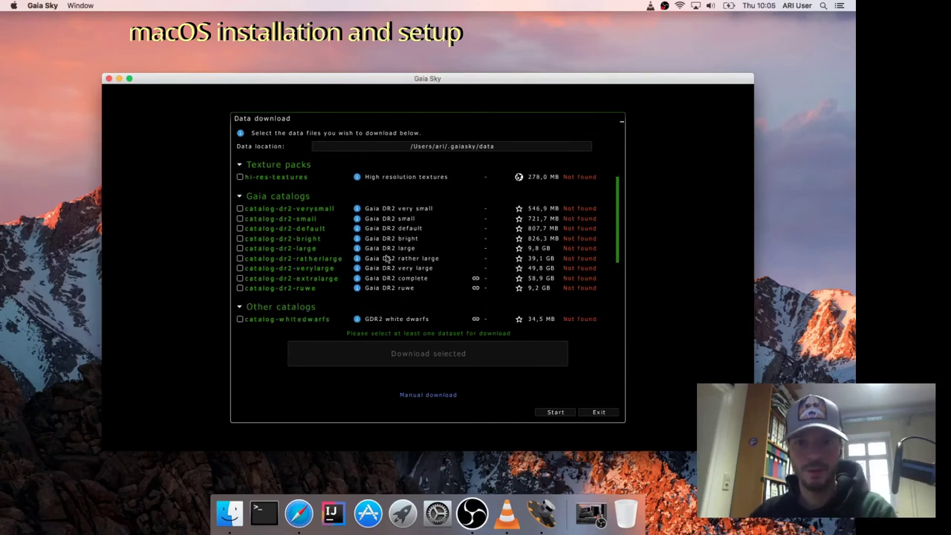
{"action": "scroll", "coordinate": [386, 258], "scroll_direction": "down", "scroll_amount": 2}
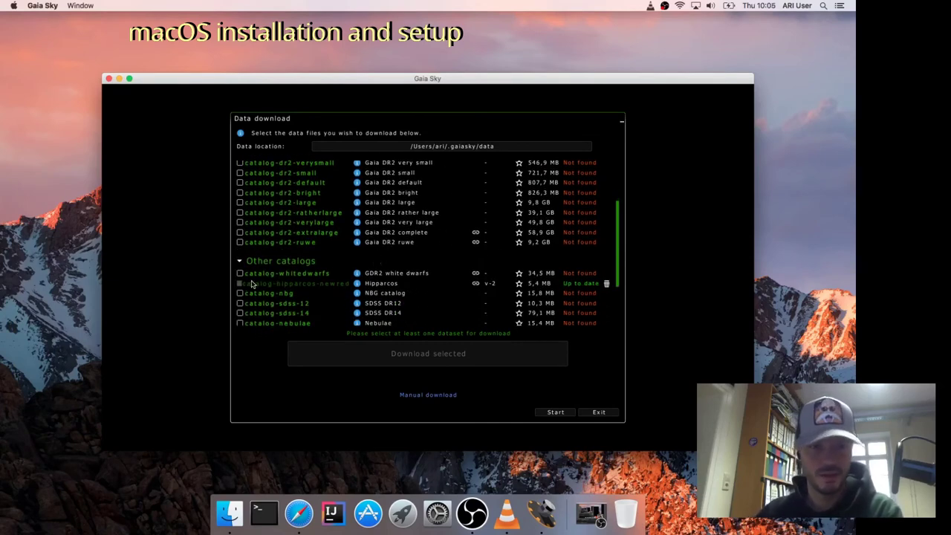
{"action": "scroll", "coordinate": [254, 284], "scroll_direction": "up", "scroll_amount": 3}
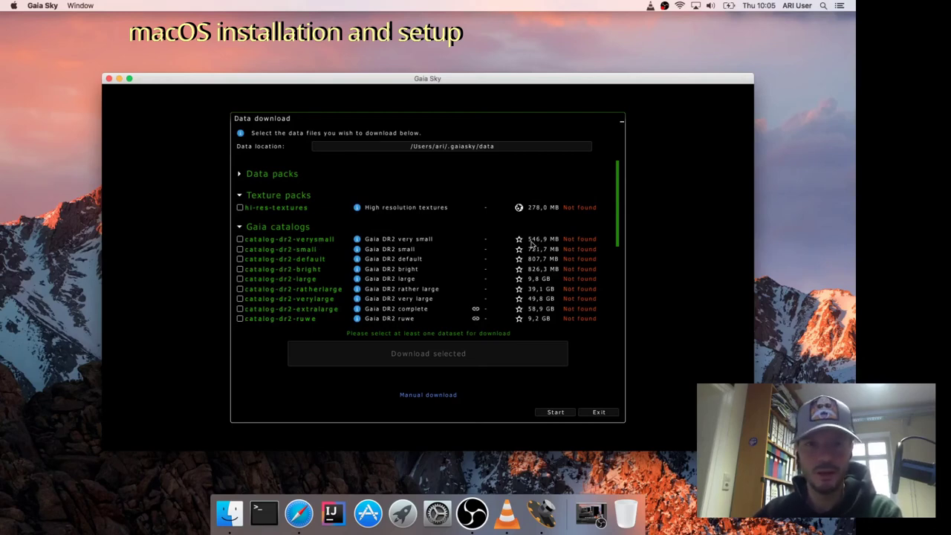
{"action": "scroll", "coordinate": [532, 245], "scroll_direction": "down", "scroll_amount": 3}
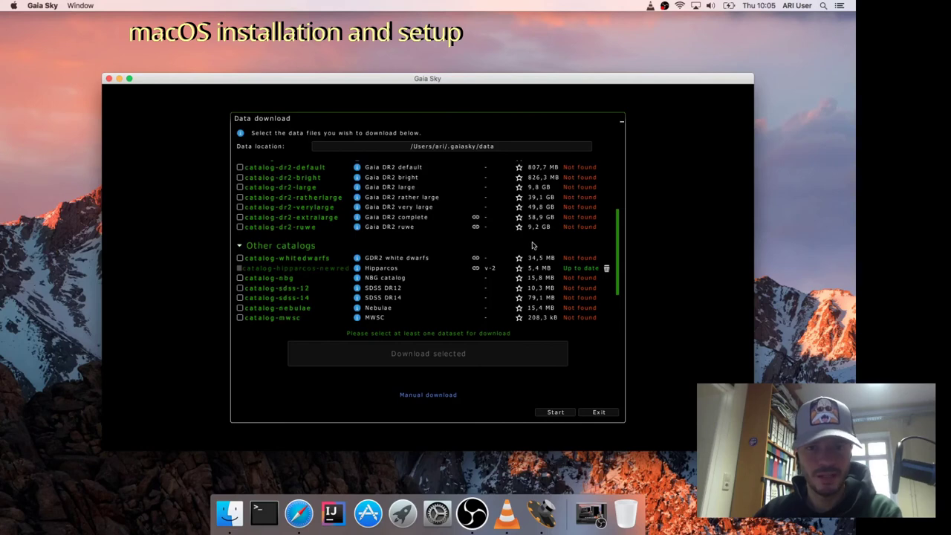
- Start Gaia Sky from the data download window with the Hipparcos (new red.) catalog selected for loading
{"action": "scroll", "coordinate": [313, 275], "scroll_direction": "up", "scroll_amount": 1}
{"action": "scroll", "coordinate": [313, 274], "scroll_direction": "up", "scroll_amount": 5}
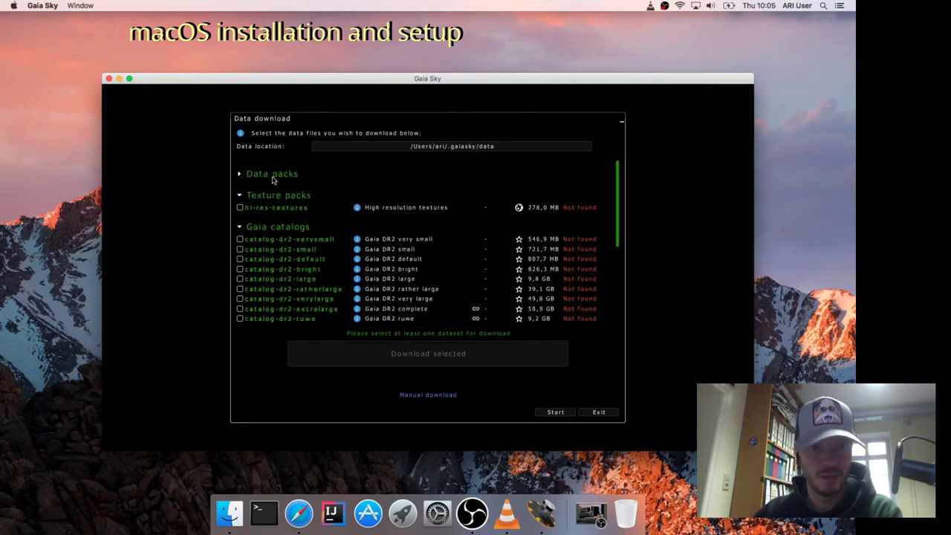
{"action": "scroll", "coordinate": [338, 208], "scroll_direction": "down", "scroll_amount": 5}
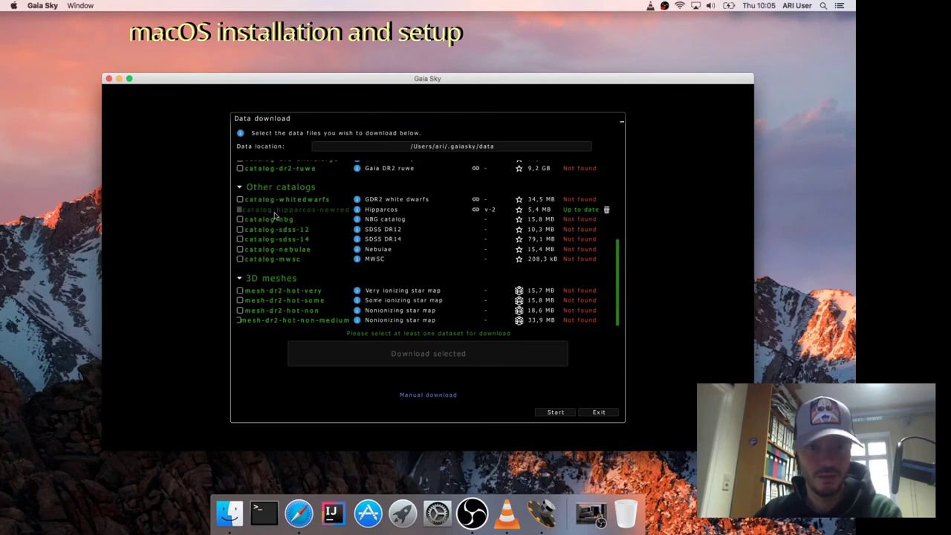
{"action": "left_click", "coordinate": [555, 412]}
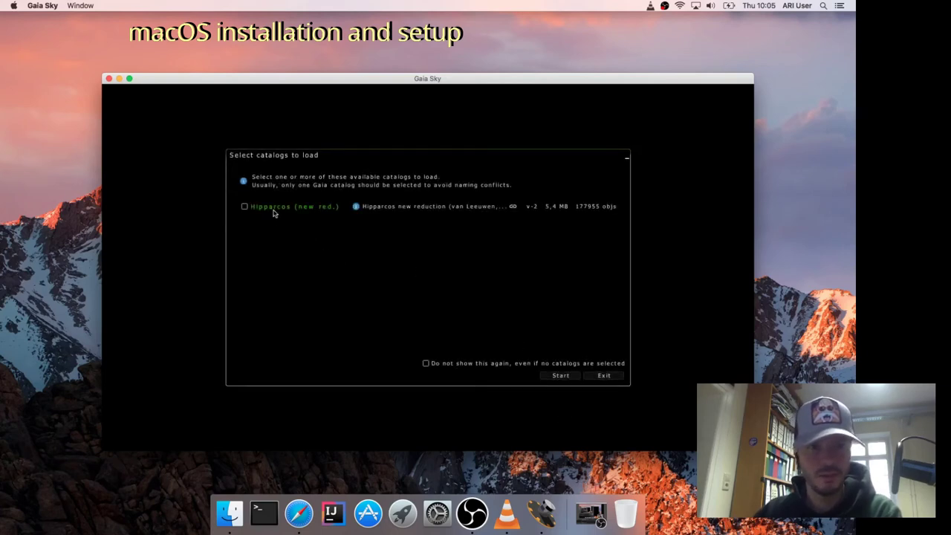
{"action": "left_click", "coordinate": [248, 207]}
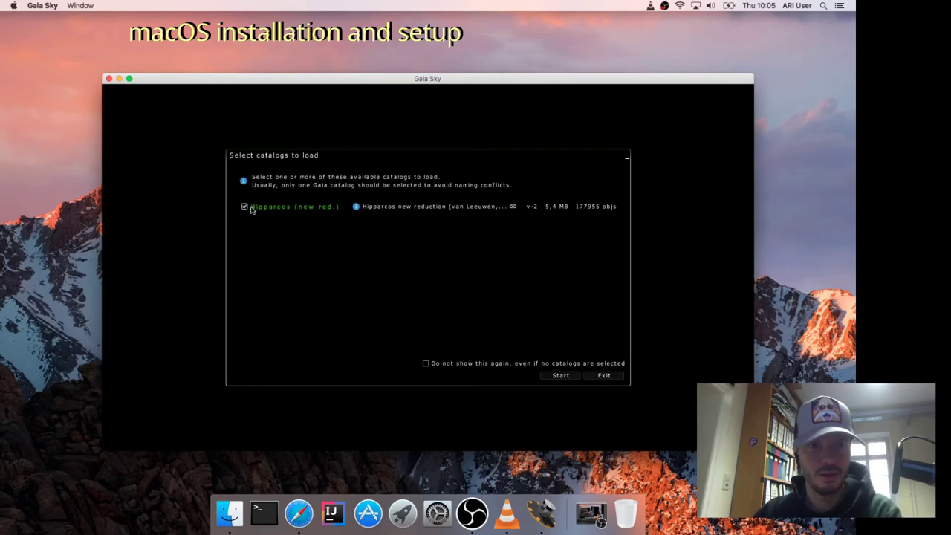
{"action": "left_click", "coordinate": [568, 377]}
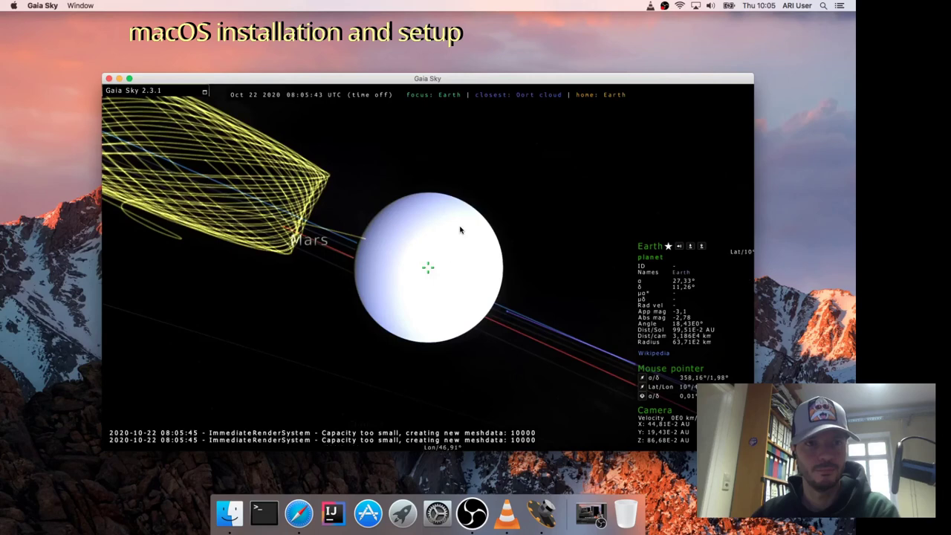
- Rotate the view around Earth and move the camera far out to examine the surrounding orbits and stars
{"action": "left_click_drag", "start_coordinate": [426, 237], "coordinate": [408, 239]}
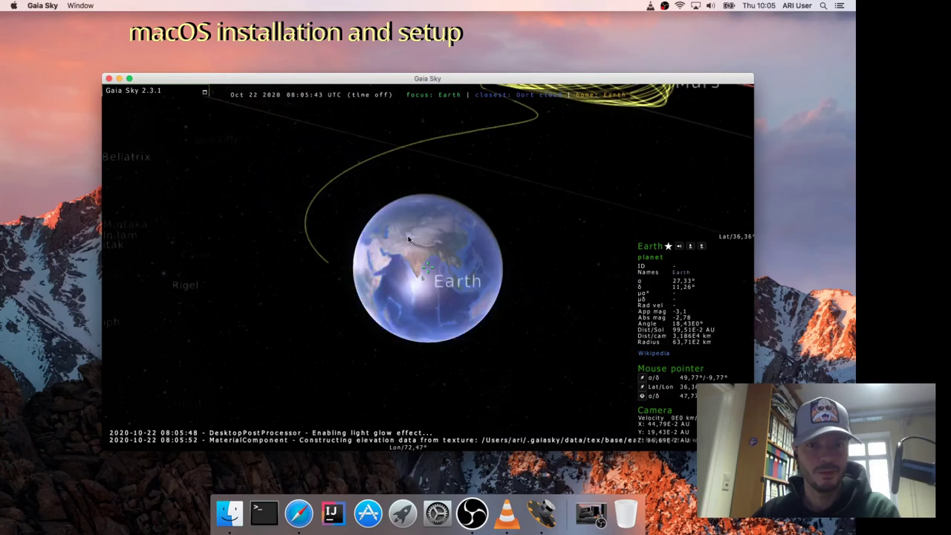
{"action": "scroll", "coordinate": [407, 240], "scroll_direction": "down", "scroll_amount": 3}
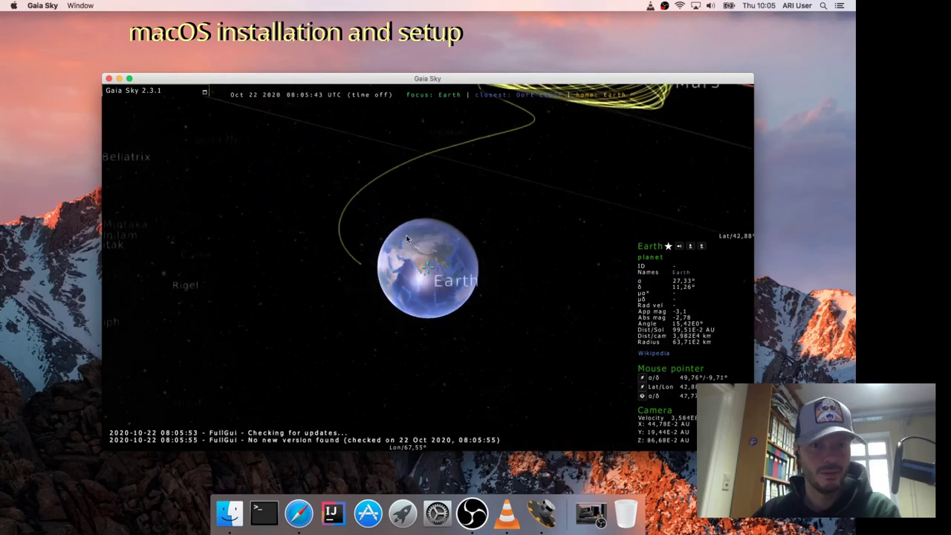
{"action": "scroll", "coordinate": [406, 239], "scroll_direction": "down", "scroll_amount": 3}
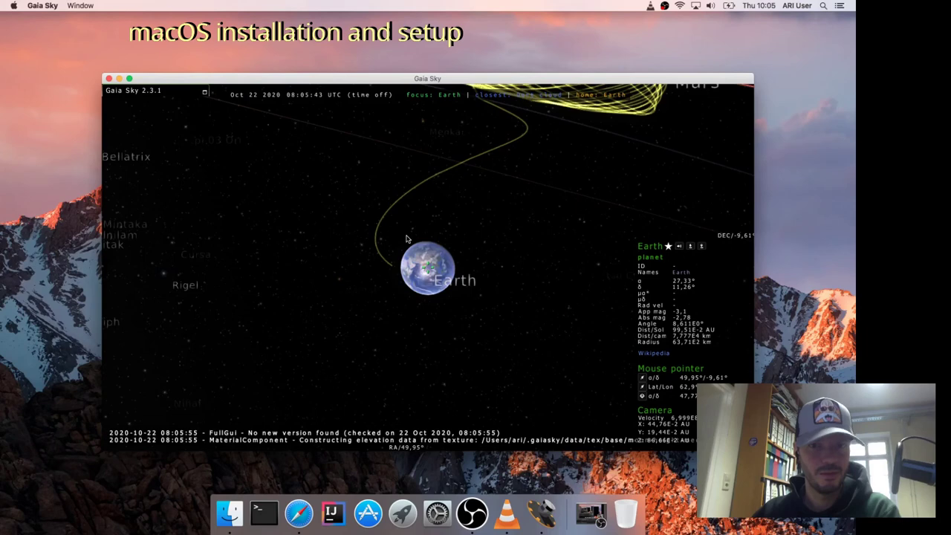
{"action": "scroll", "coordinate": [406, 239], "scroll_direction": "down", "scroll_amount": 3}
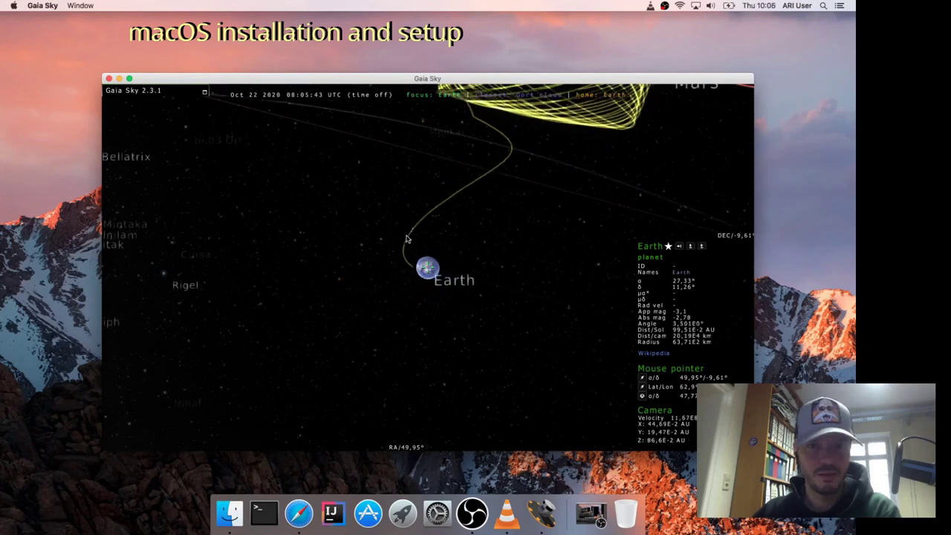
{"action": "scroll", "coordinate": [408, 240], "scroll_direction": "down", "scroll_amount": 2}
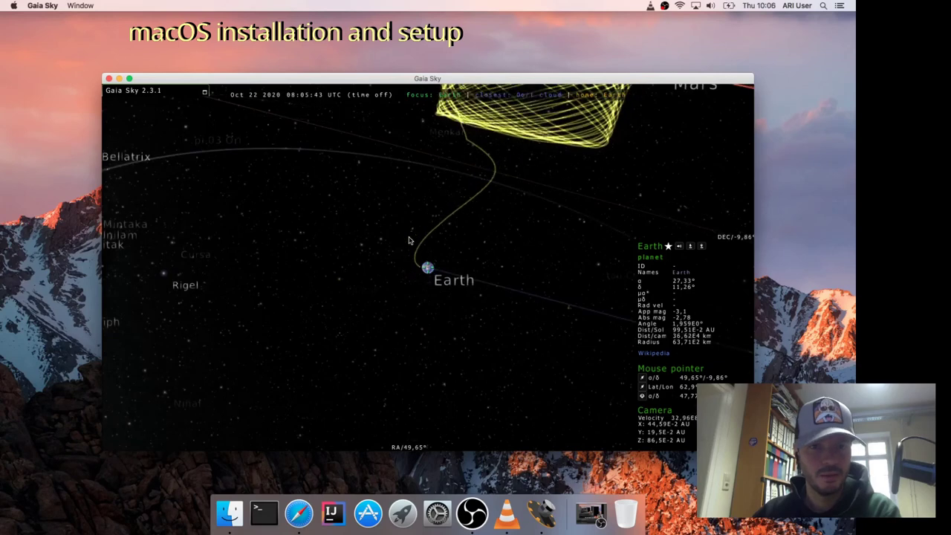
{"action": "scroll", "coordinate": [408, 240], "scroll_direction": "down", "scroll_amount": 2}
{"action": "scroll", "coordinate": [408, 240], "scroll_direction": "down", "scroll_amount": 2}
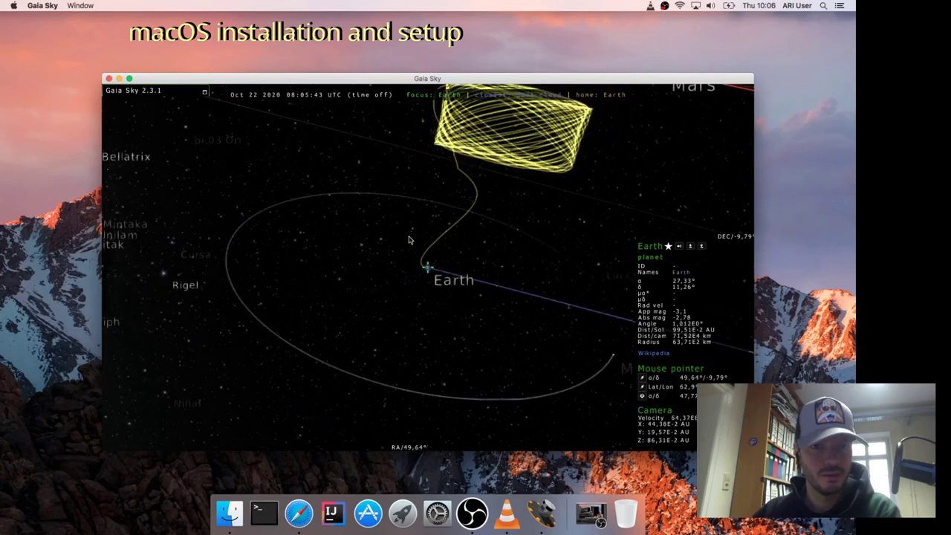
{"action": "scroll", "coordinate": [408, 240], "scroll_direction": "down", "scroll_amount": 2}
{"action": "scroll", "coordinate": [407, 240], "scroll_direction": "down", "scroll_amount": 2}
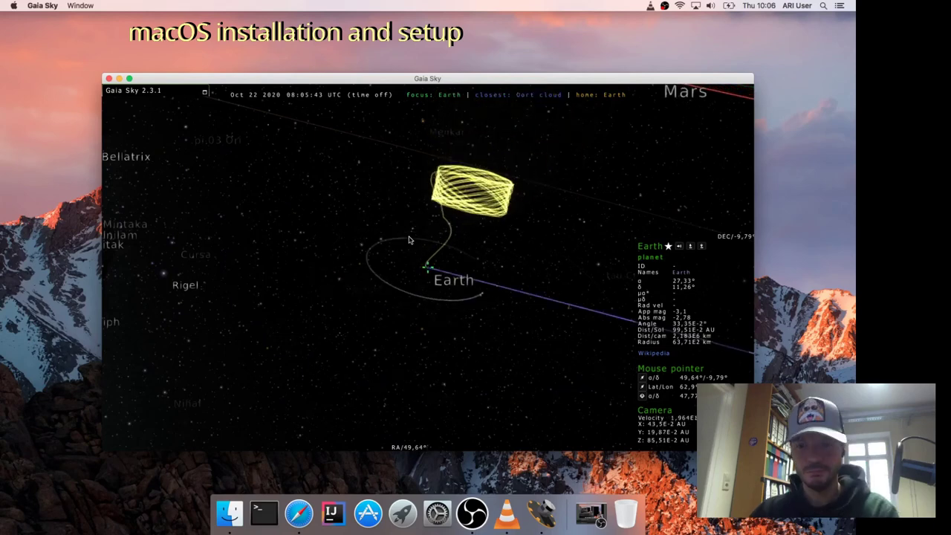
{"action": "scroll", "coordinate": [408, 240], "scroll_direction": "down", "scroll_amount": 2}
{"action": "scroll", "coordinate": [407, 240], "scroll_direction": "down", "scroll_amount": 2}
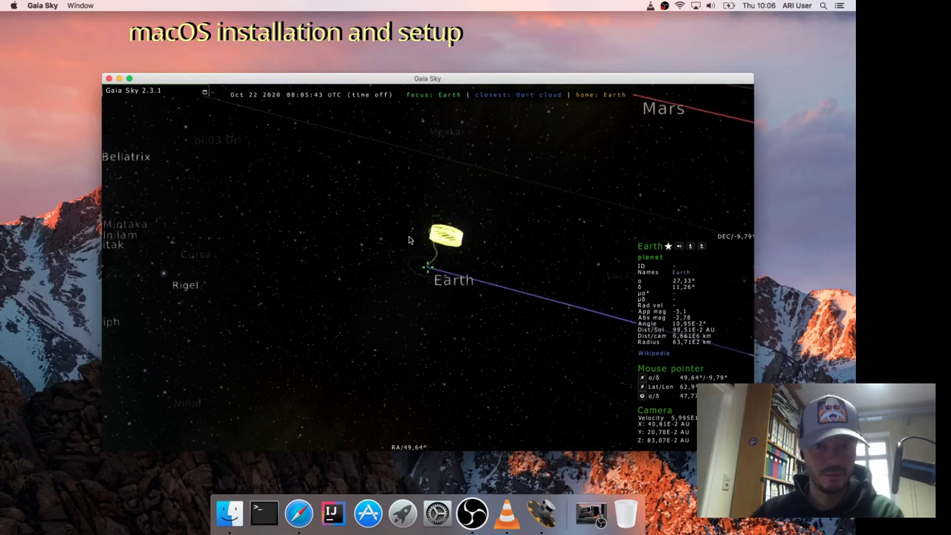
- Set the elevation representation to None in the graphics settings and save the preferences
{"action": "key", "text": "p"}
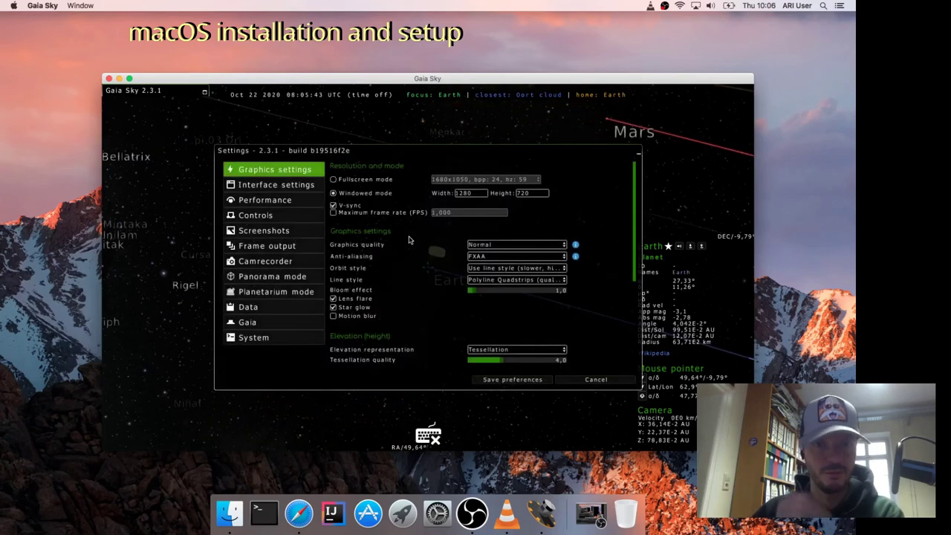
{"action": "left_click", "coordinate": [517, 349]}
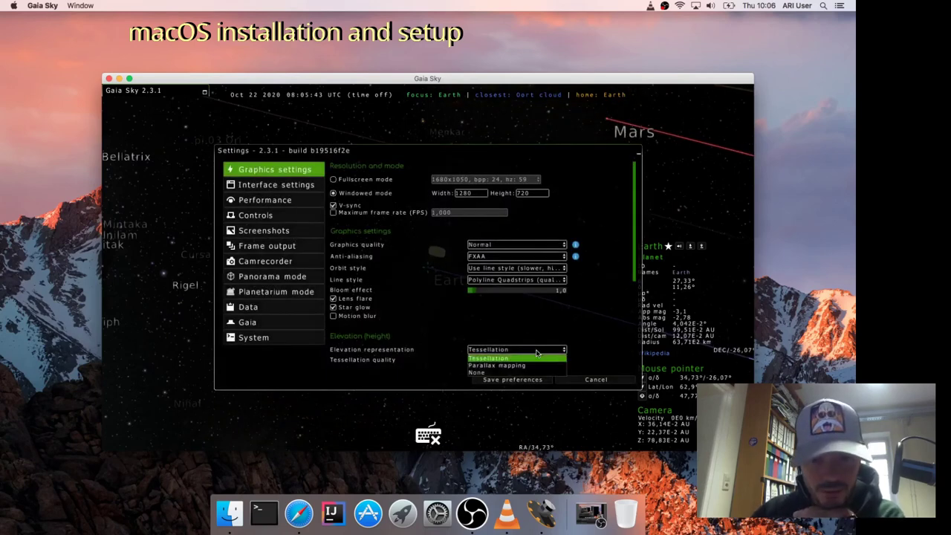
{"action": "left_click", "coordinate": [493, 373]}
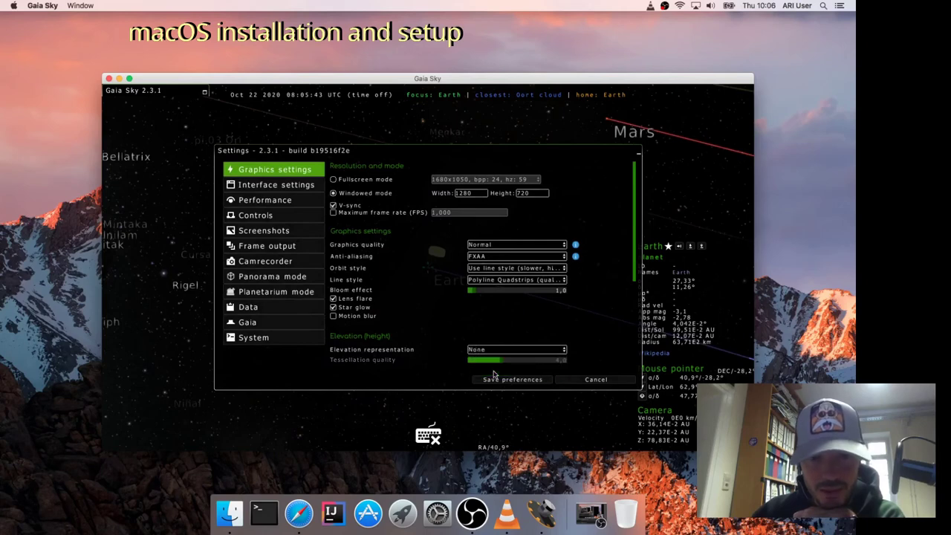
{"action": "left_click", "coordinate": [502, 380]}
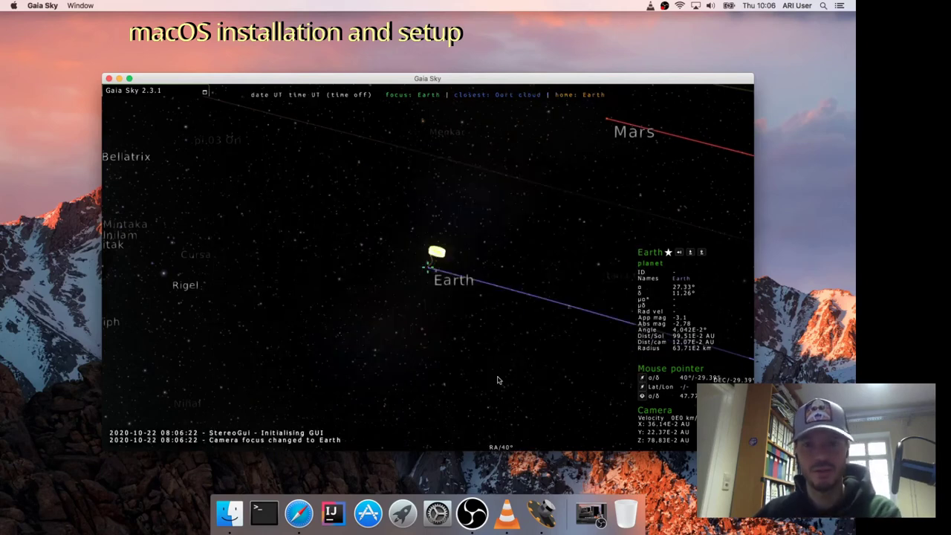
- Inspect Earth from other angles and distances, and exit Gaia Sky, confirming the closure
{"action": "left_click_drag", "start_coordinate": [428, 329], "coordinate": [452, 297]}
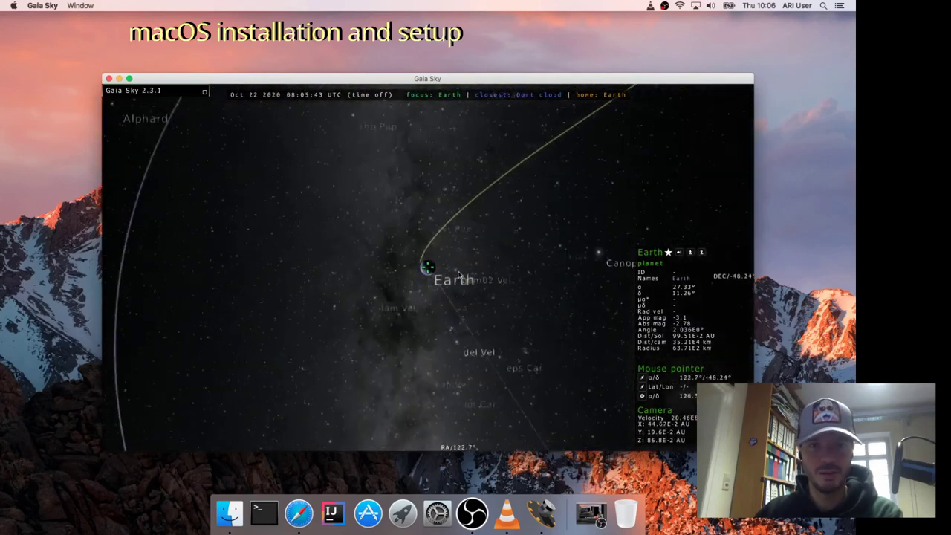
{"action": "scroll", "coordinate": [446, 279], "scroll_direction": "up", "scroll_amount": 3}
{"action": "left_click_drag", "start_coordinate": [446, 279], "coordinate": [430, 281]}
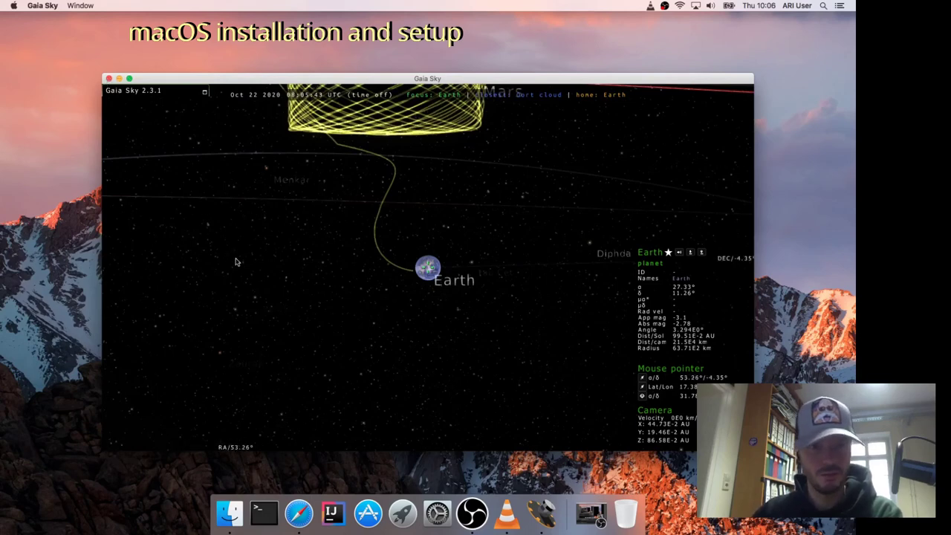
{"action": "key", "text": "Escape"}
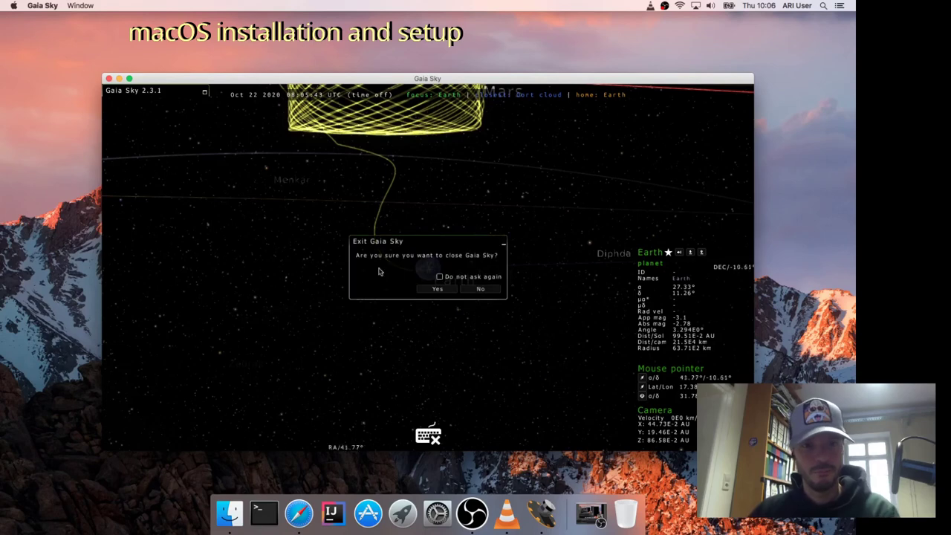
{"action": "left_click", "coordinate": [439, 289]}
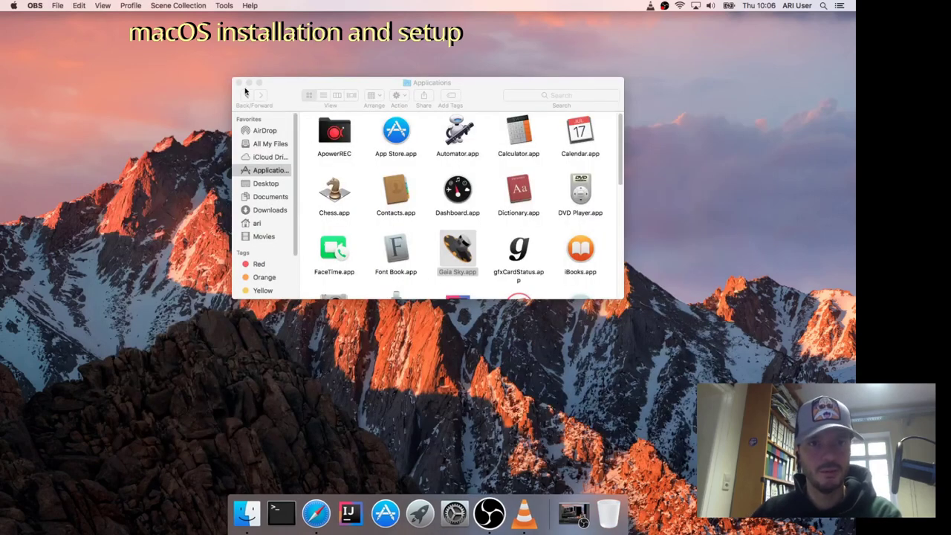
- Switch to Terminal and enlarge its window to fill the desktop
{"action": "left_click", "coordinate": [290, 518]}
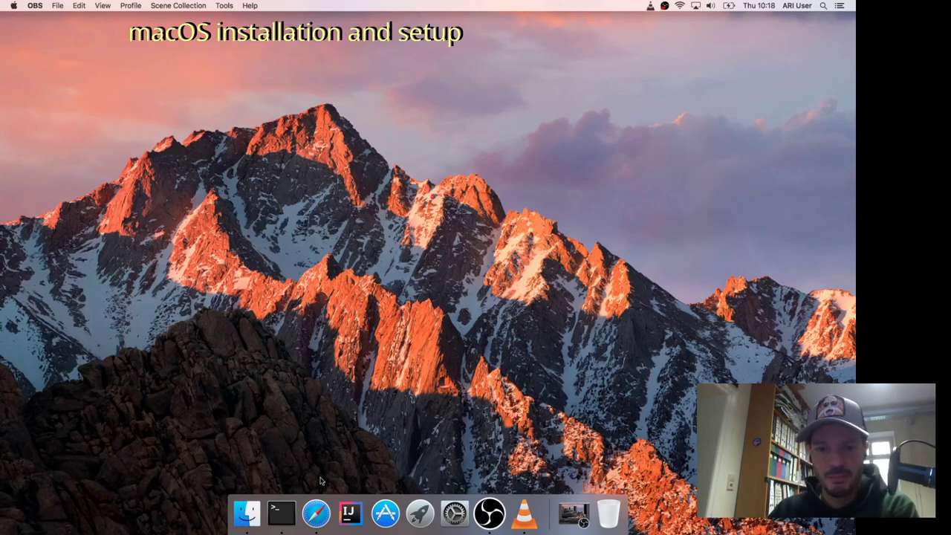
{"action": "left_click", "coordinate": [279, 513]}
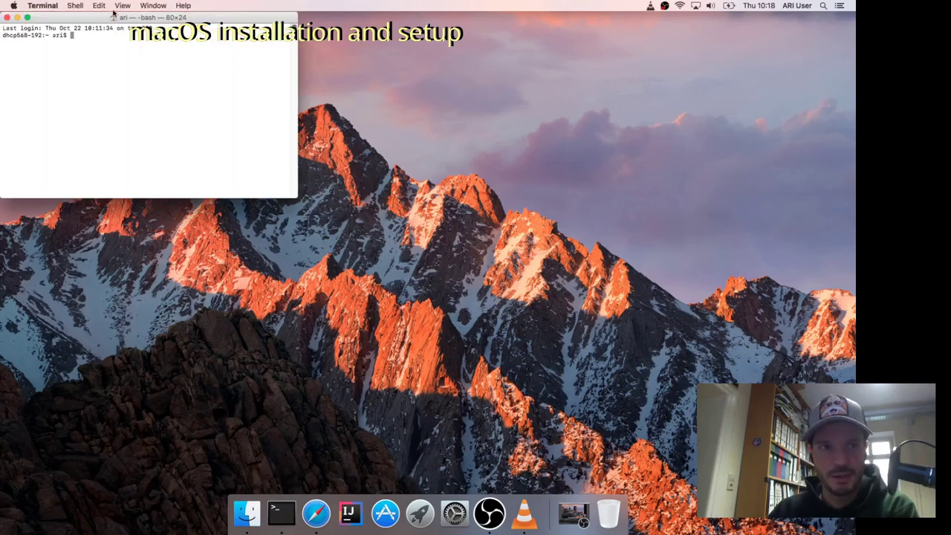
{"action": "double_click", "coordinate": [117, 18]}
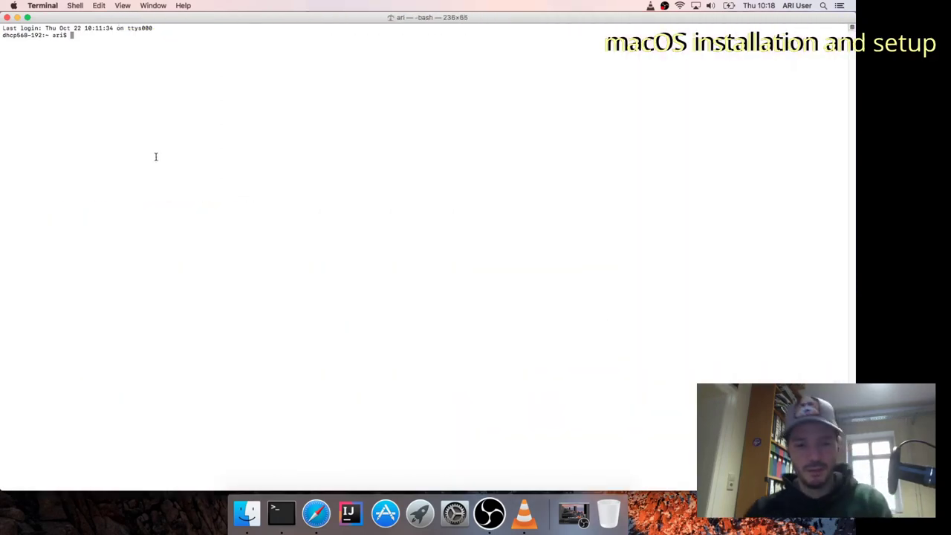
- Change to the Downloads directory and list its contents, including a detailed listing with ls -la
{"action": "type", "text": "cd Dow"}
{"action": "key", "text": "Tab"}
{"action": "key", "text": "Return"}
{"action": "type", "text": "ls"}
{"action": "key", "text": "Return"}
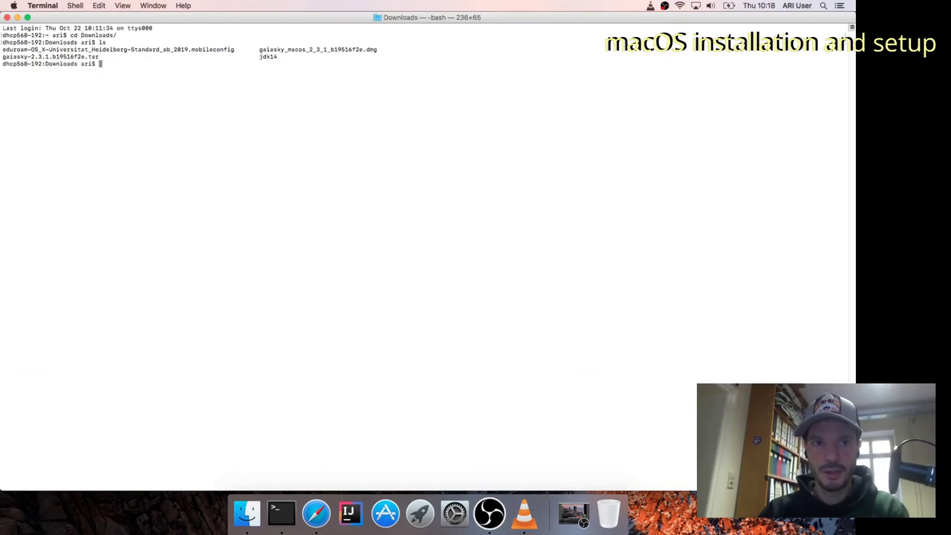
{"action": "type", "text": "ls "}
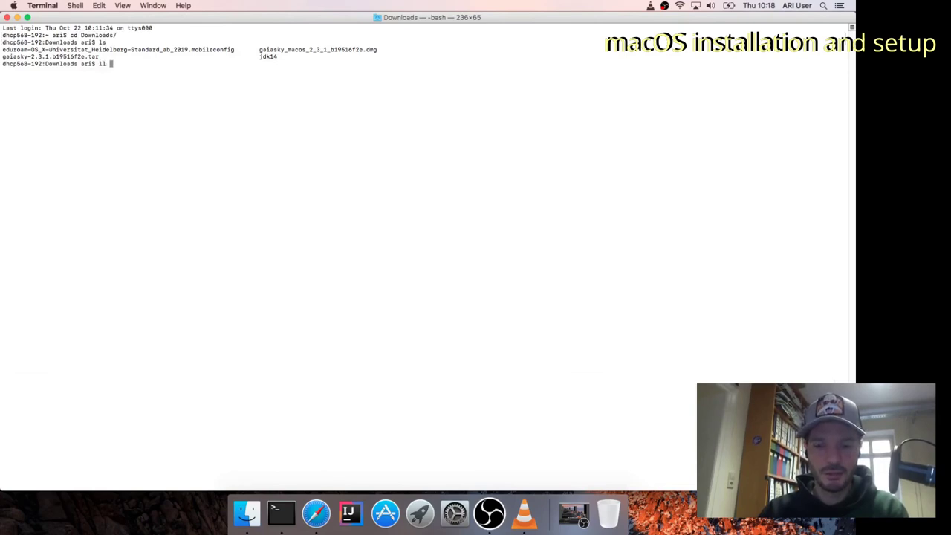
{"action": "type", "text": "-ls"}
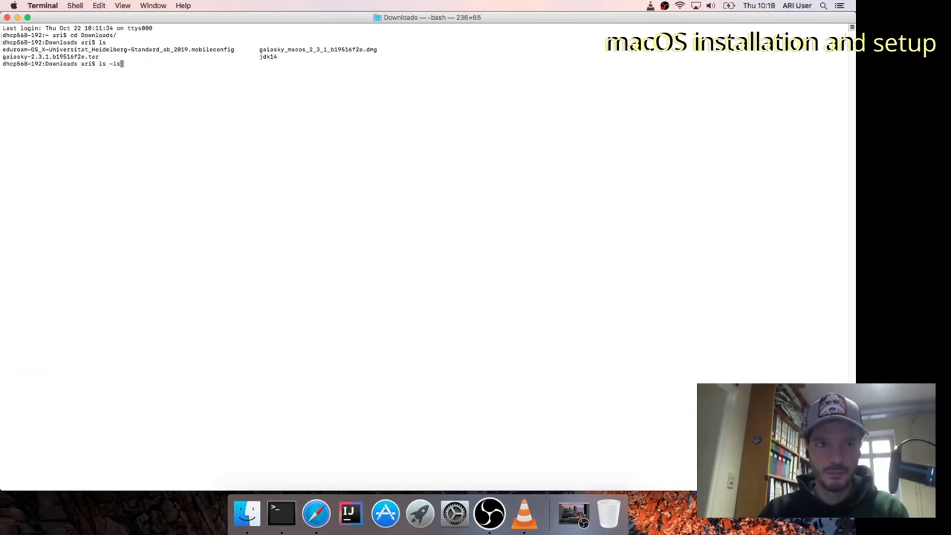
{"action": "key", "text": "Return"}
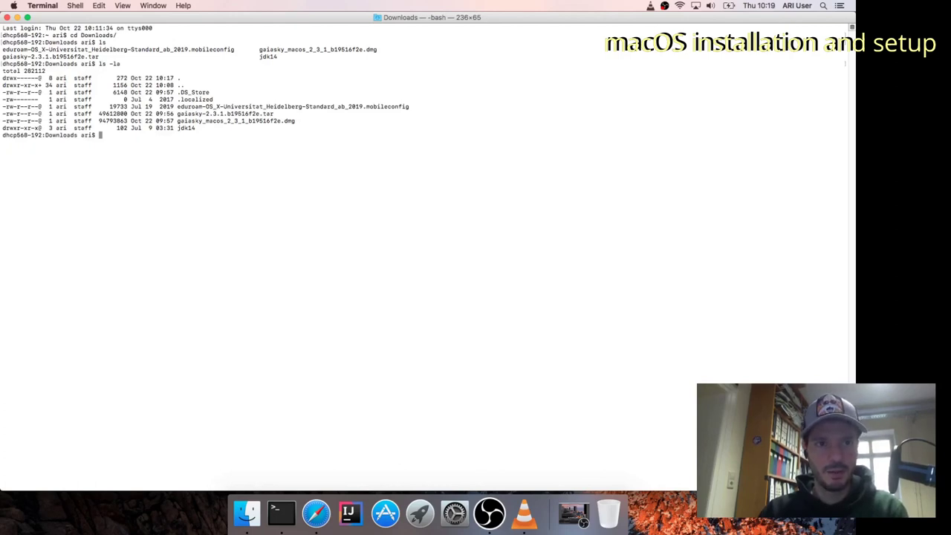
- Extract gaiasky-2.3.1.b19516f2e.tar in Downloads with tar -xvf, and list the directory contents
{"action": "type", "text": "tar -xv"}
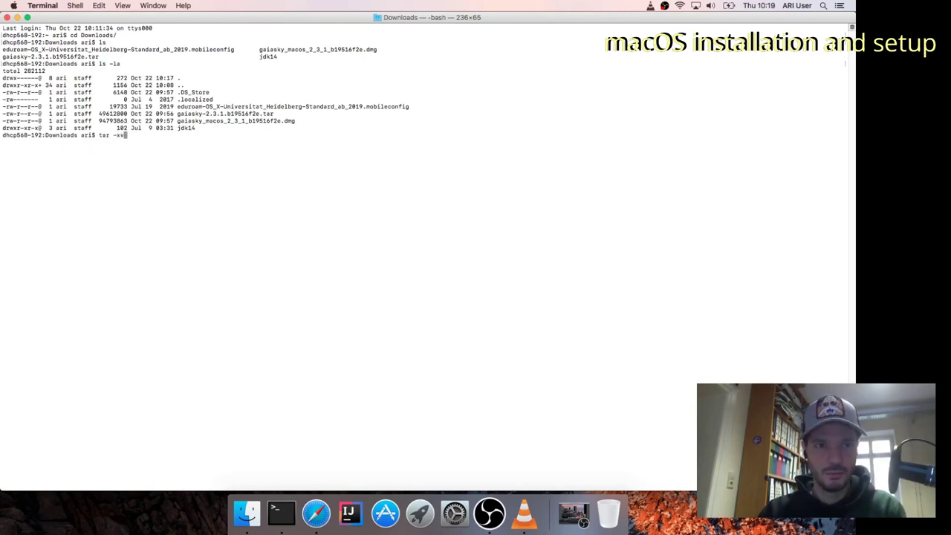
{"action": "type", "text": "f gaiasky-"}
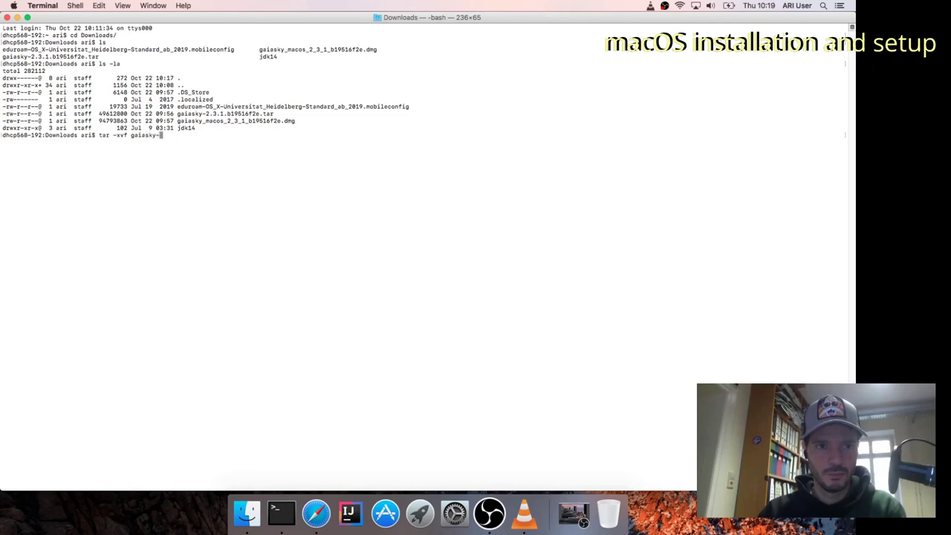
{"action": "key", "text": "Tab"}
{"action": "key", "text": "Return"}
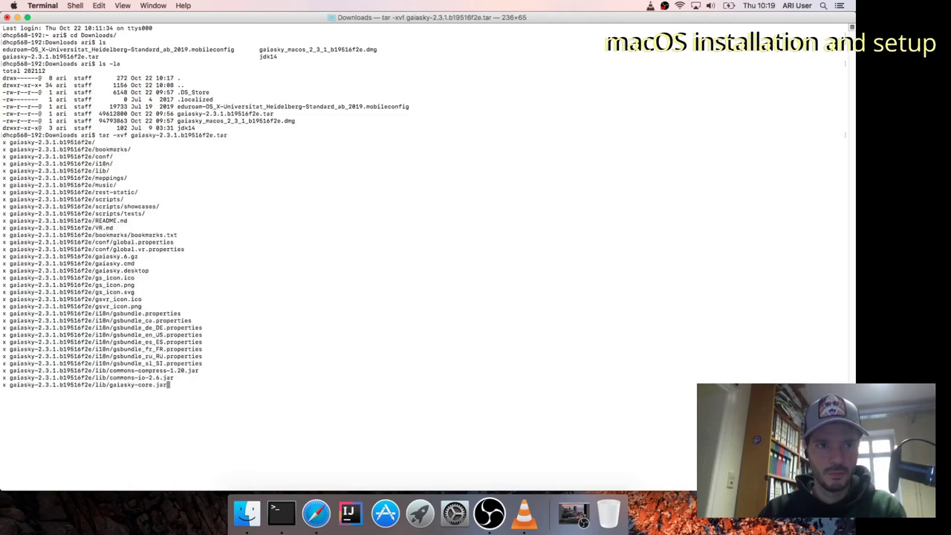
{"action": "type", "text": "ls"}
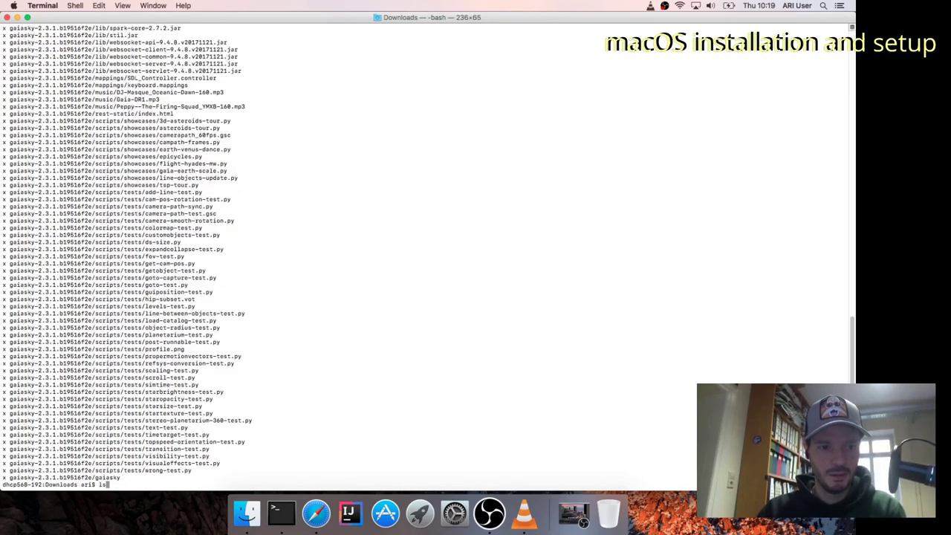
{"action": "key", "text": "Return"}
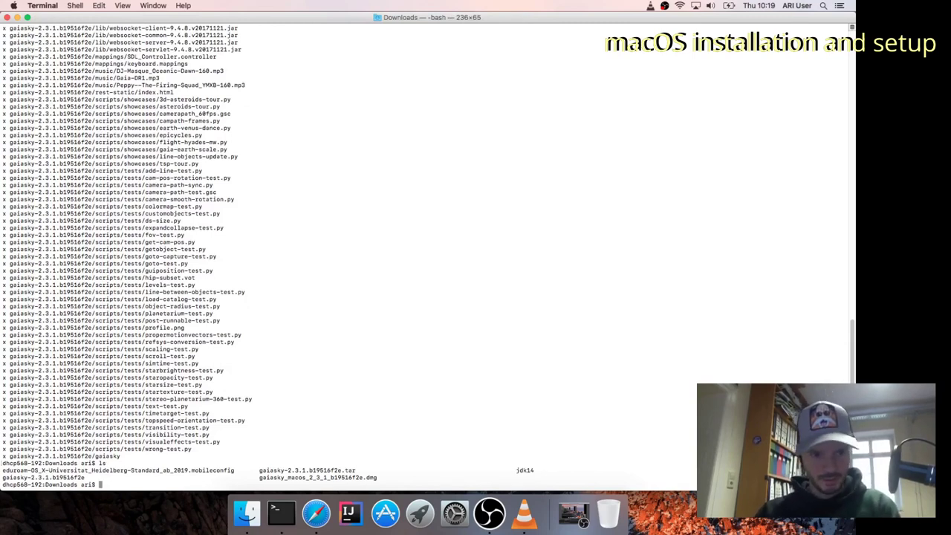
- Change into the extracted gaiasky-2.3.1.b19516f2e directory and list its contents
{"action": "type", "text": "cd gaiasky-"}
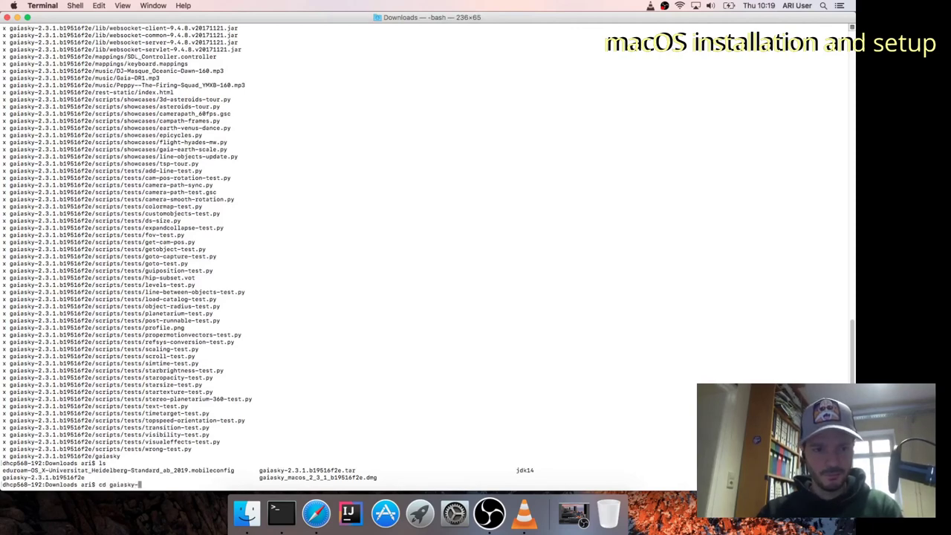
{"action": "key", "text": "Tab"}
{"action": "key", "text": "Return"}
{"action": "type", "text": "ls"}
{"action": "key", "text": "Return"}
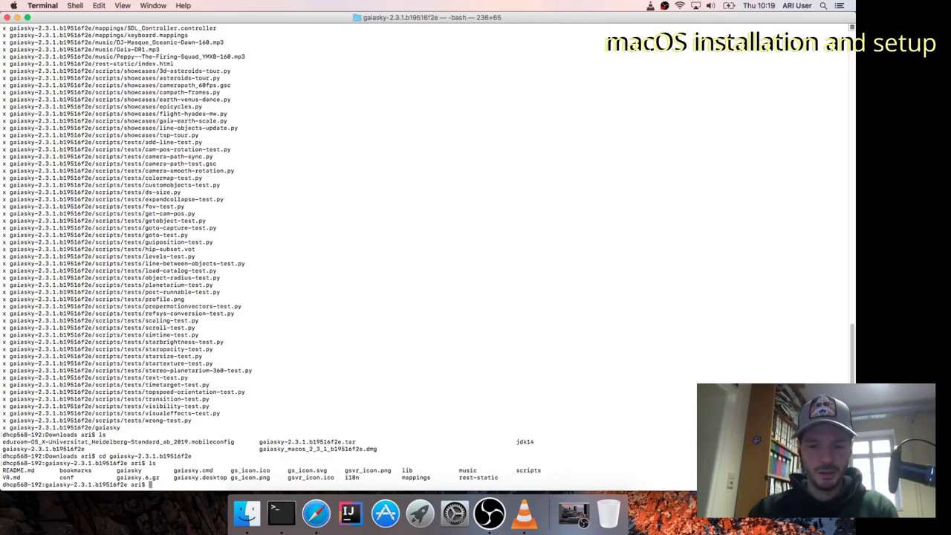
- List the directory's details with ls -ls and check the execute permissions of the gaiasky script
{"action": "type", "text": "ls -ls"}
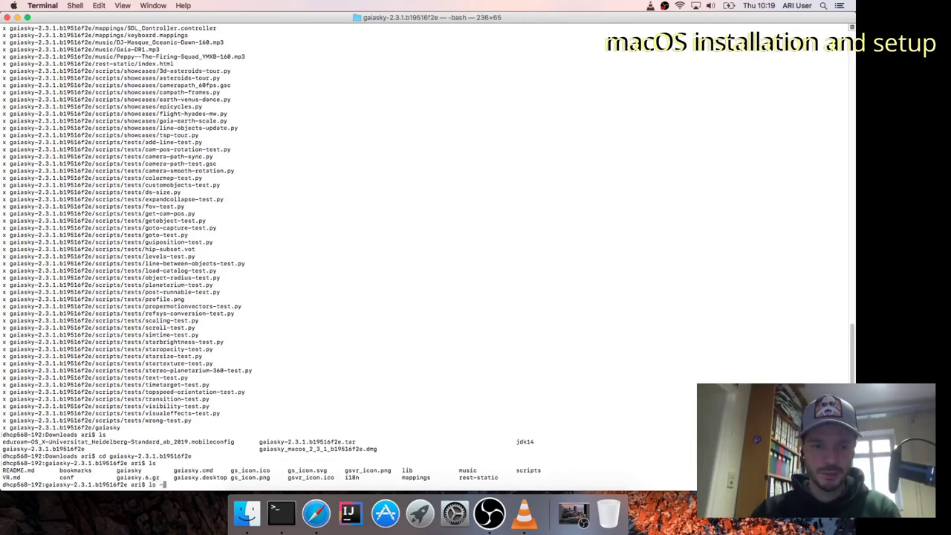
{"action": "key", "text": "Return"}
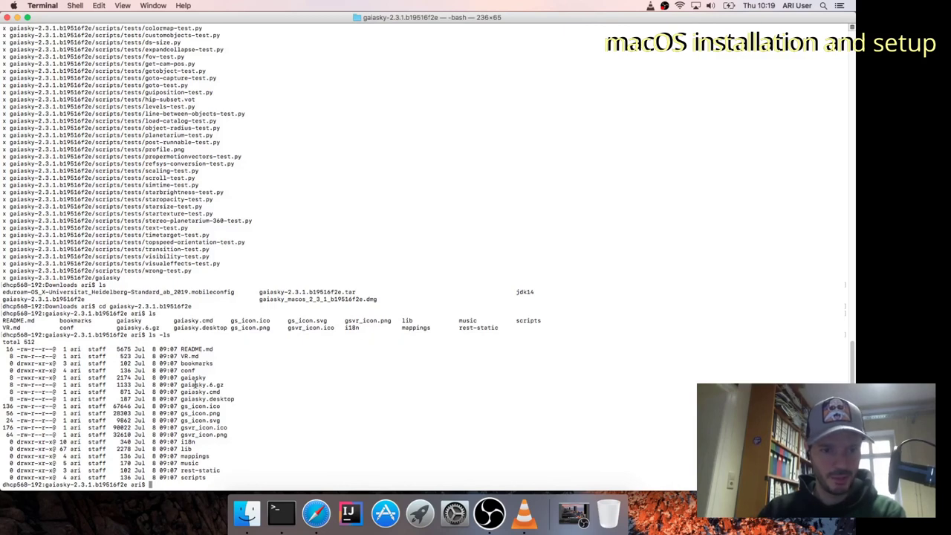
{"action": "double_click", "coordinate": [194, 378]}
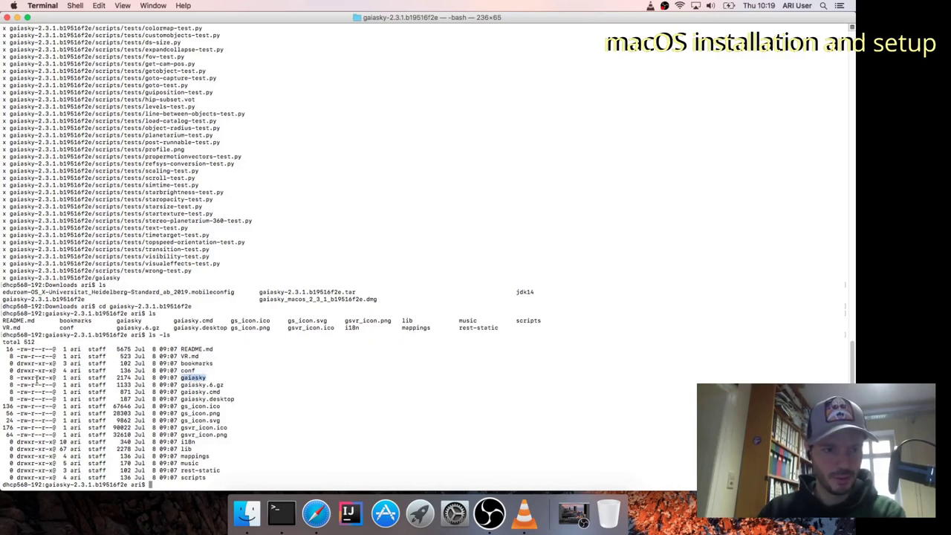
{"action": "left_click_drag", "start_coordinate": [22, 378], "coordinate": [33, 378]}
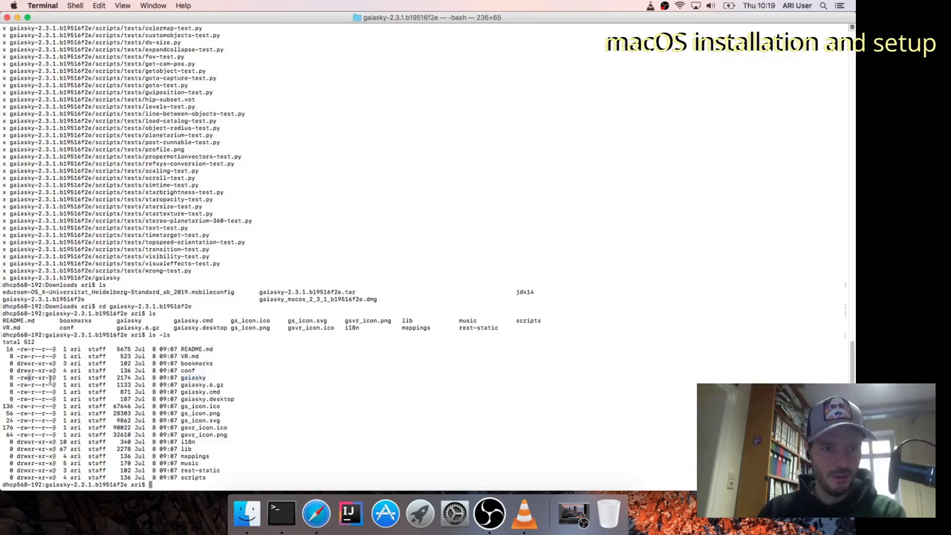
{"action": "double_click", "coordinate": [195, 378]}
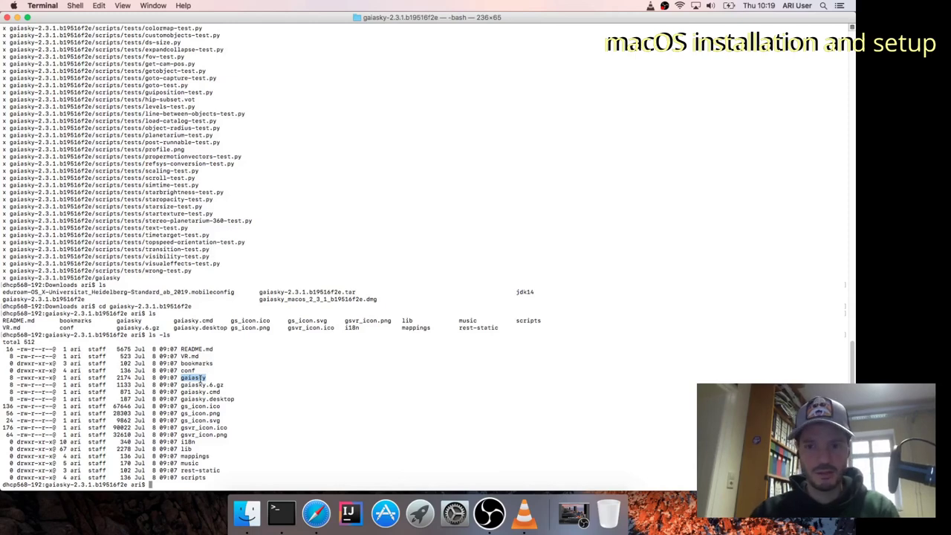
- Check the system's default Java version with java -version
{"action": "type", "text": "java -version"}
{"action": "key", "text": "Return"}
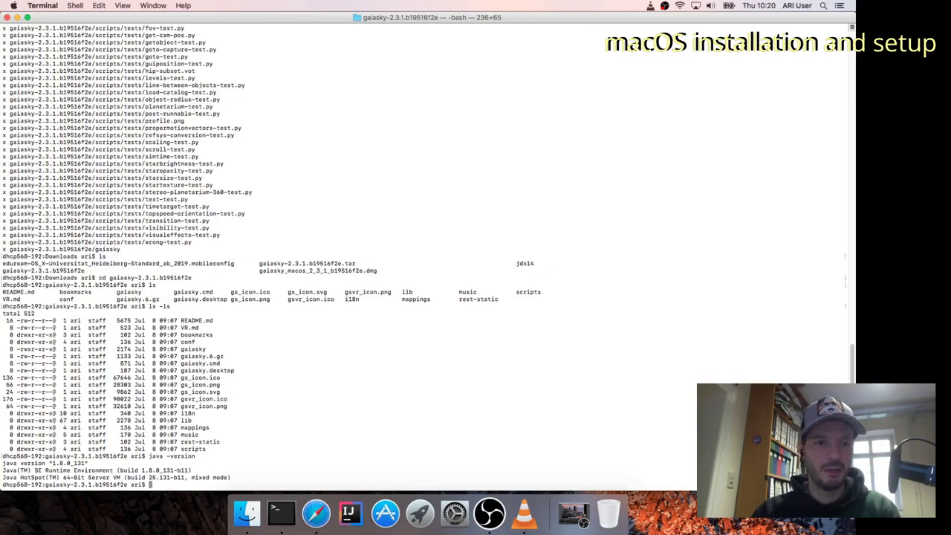
- Open the gaiasky launch script in vim and go to the JAVA path in the else branch of the macOS section
{"action": "type", "text": "vim gaiasky"}
{"action": "key", "text": "Return"}
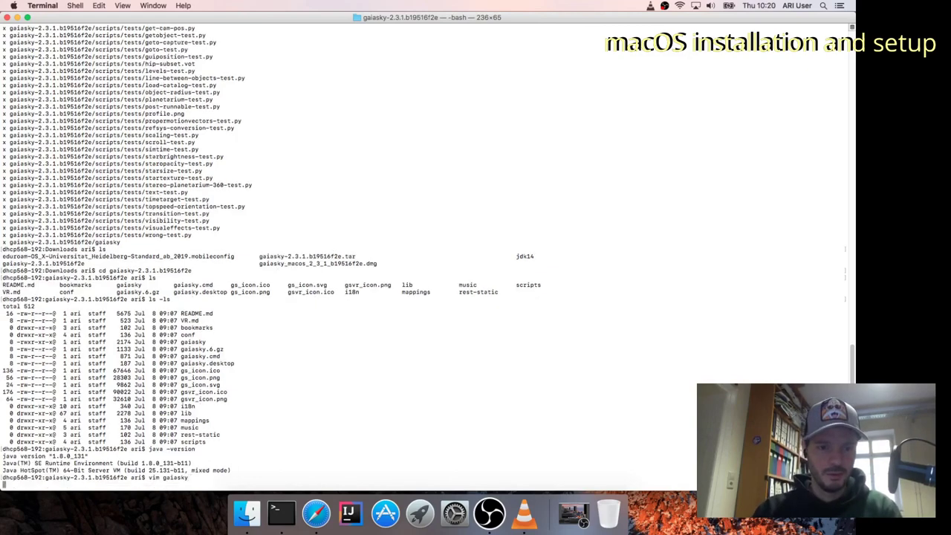
{"action": "key", "text": "Down"}
{"action": "key", "text": "Down"}
{"action": "key", "text": "Down"}
{"action": "key", "text": "Down"}
{"action": "key", "text": "Down"}
{"action": "key", "text": "Down"}
{"action": "key", "text": "Down"}
{"action": "key", "text": "Down"}
{"action": "key", "text": "Down"}
{"action": "key", "text": "Down"}
{"action": "key", "text": "Down"}
{"action": "key", "text": "Down"}
{"action": "key", "text": "Down"}
{"action": "key", "text": "Down"}
{"action": "key", "text": "Down"}
{"action": "key", "text": "Down"}
{"action": "key", "text": "Down"}
{"action": "key", "text": "Down"}
{"action": "key", "text": "Down"}
{"action": "key", "text": "Down"}
{"action": "key", "text": "Down"}
{"action": "key", "text": "Down"}
{"action": "key", "text": "Down"}
{"action": "key", "text": "Down"}
{"action": "key", "text": "Down"}
{"action": "key", "text": "Down"}
{"action": "key", "text": "Right"}
{"action": "key", "text": "Right"}
{"action": "key", "text": "Right"}
{"action": "key", "text": "Right"}
{"action": "key", "text": "Right"}
{"action": "key", "text": "Right"}
{"action": "key", "text": "Right"}
{"action": "key", "text": "Right"}
{"action": "key", "text": "Right"}
{"action": "key", "text": "Right"}
{"action": "key", "text": "Right"}
{"action": "key", "text": "Right"}
{"action": "key", "text": "Right"}
{"action": "type", "text": "cw"}
{"action": "type", "text": "SC"}
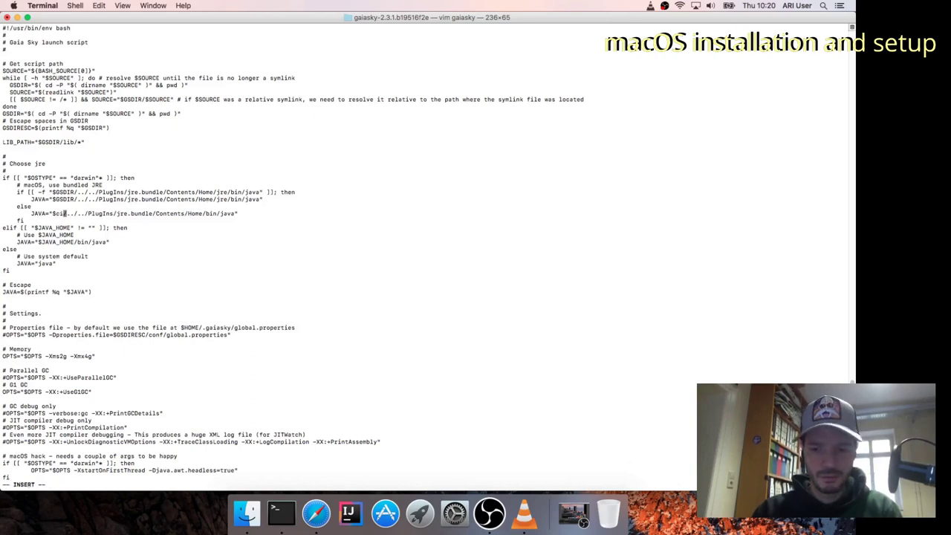
{"action": "type", "text": "R"}
{"action": "key", "text": "BackSpace"}
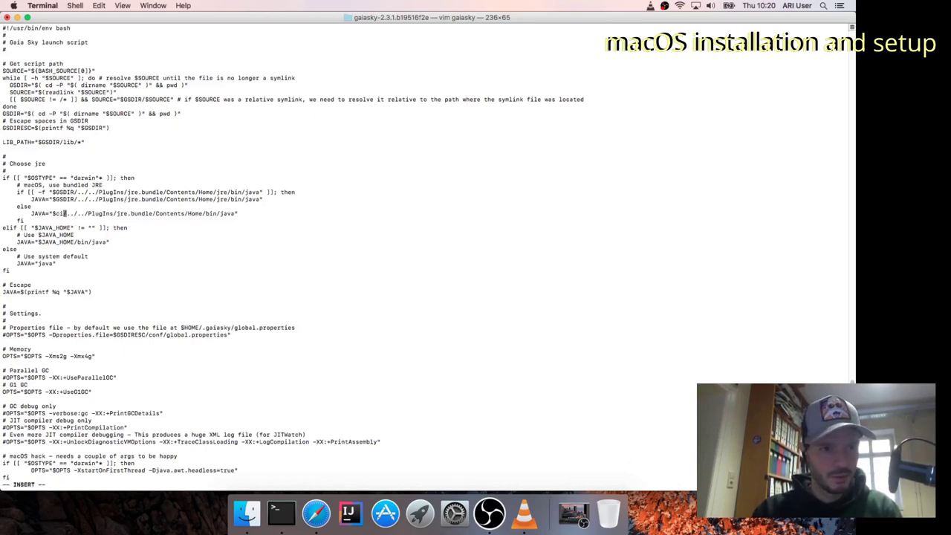
{"action": "type", "text": "RI"}
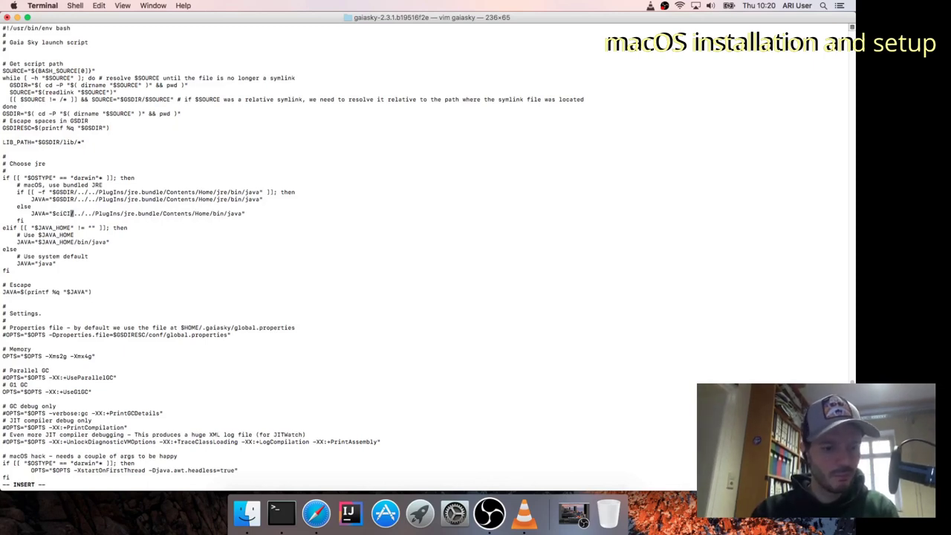
{"action": "key", "text": "Escape"}
- Replace the macOS else-branch JAVA path with "$HOME/Downloads/jdk14/Contents/Home/bin/java", then save the script and quit vim
{"action": "key", "text": "T"}
{"action": "key", "text": "quotedbl"}
{"action": "key", "text": "C"}
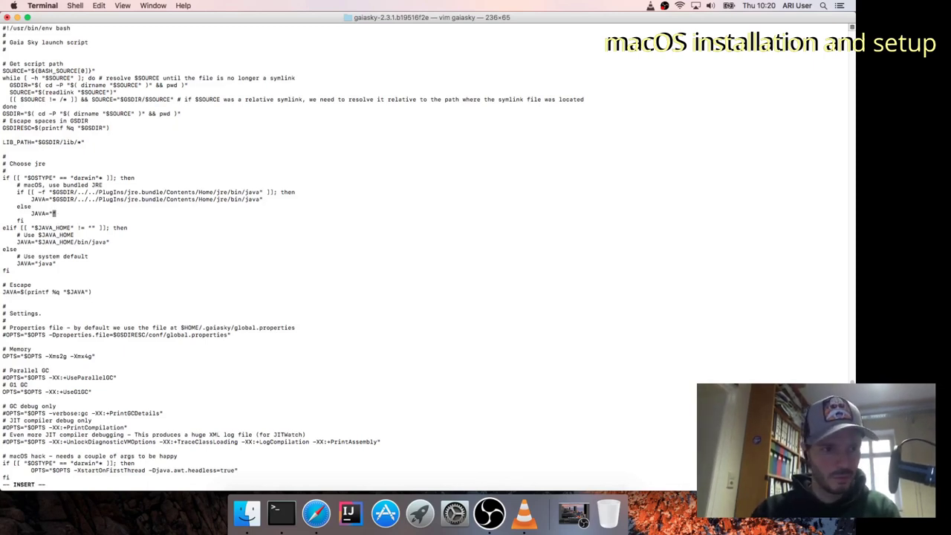
{"action": "type", "text": "$"}
{"action": "key", "text": "BackSpace"}
{"action": "type", "text": "$HOME/Downloads/jdk14/"}
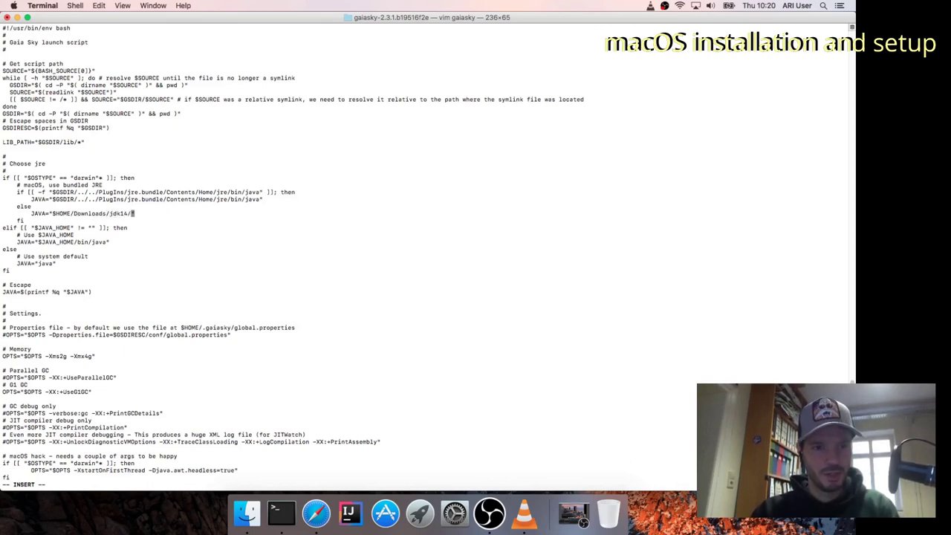
{"action": "type", "text": "Contents/Home/"}
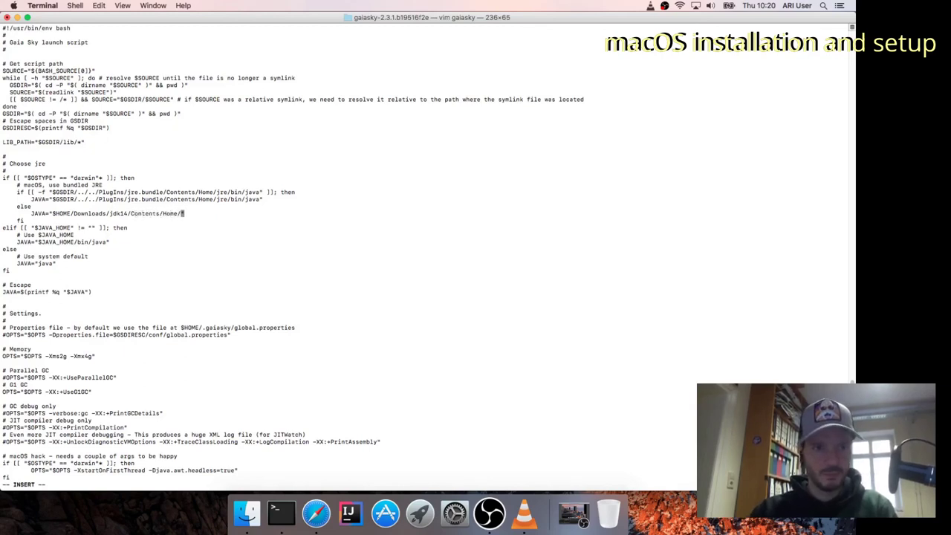
{"action": "type", "text": "bin/java"}
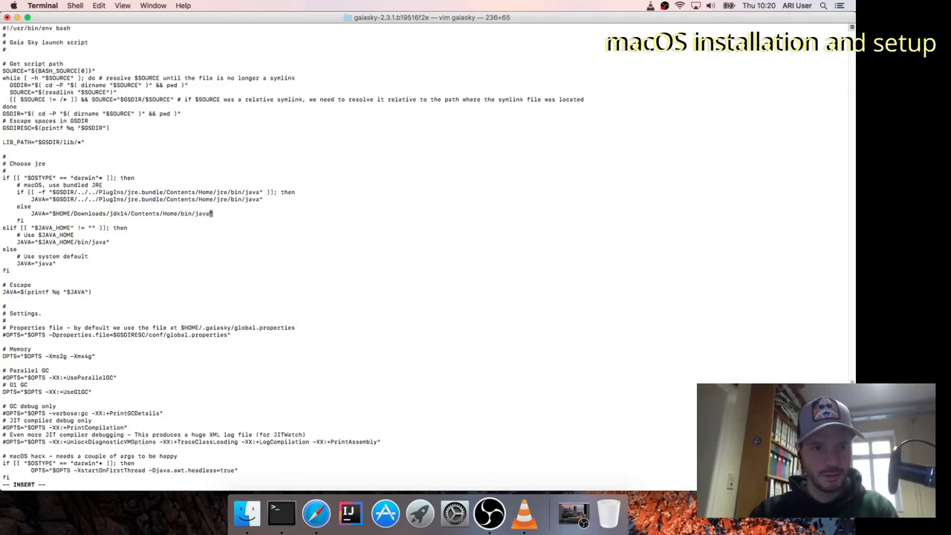
{"action": "key", "text": "Escape"}
{"action": "type", "text": ":wq"}
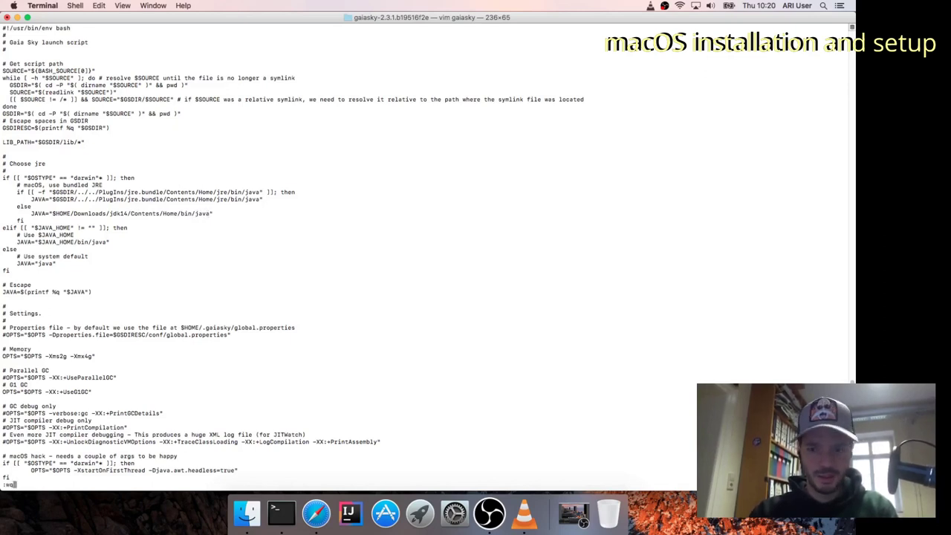
{"action": "key", "text": "Return"}
- Launch Gaia Sky from the extracted directory by running ./gaiasky
{"action": "type", "text": "./"}
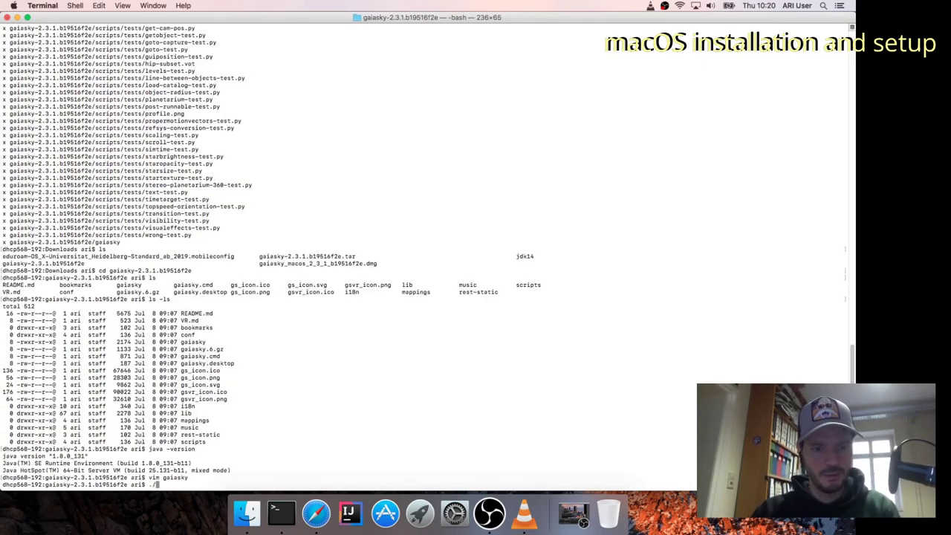
{"action": "type", "text": "gaiasky"}
{"action": "key", "text": "Return"}
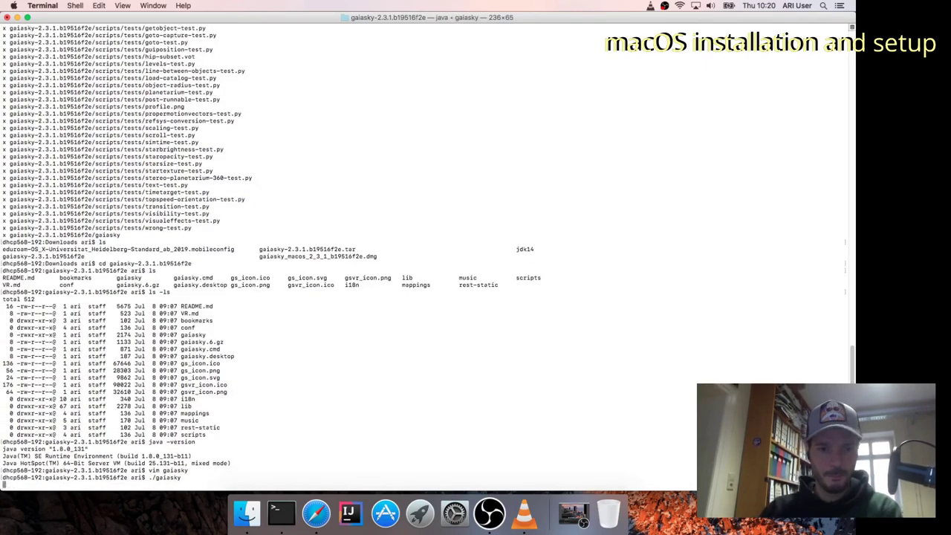